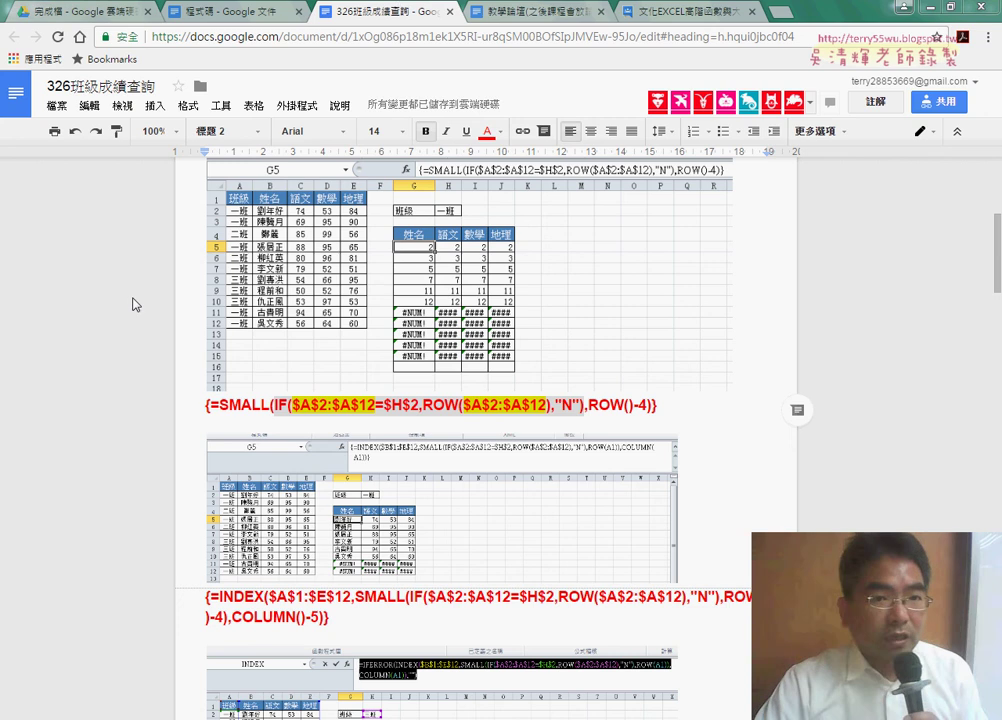
Highlight the IF(比對) and SAMLL(改範圍比對) parts of the function heading
{"action": "scroll", "coordinate": [760, 330], "scroll_direction": "up", "scroll_amount": 1}
{"action": "scroll", "coordinate": [650, 300], "scroll_direction": "up", "scroll_amount": 4}
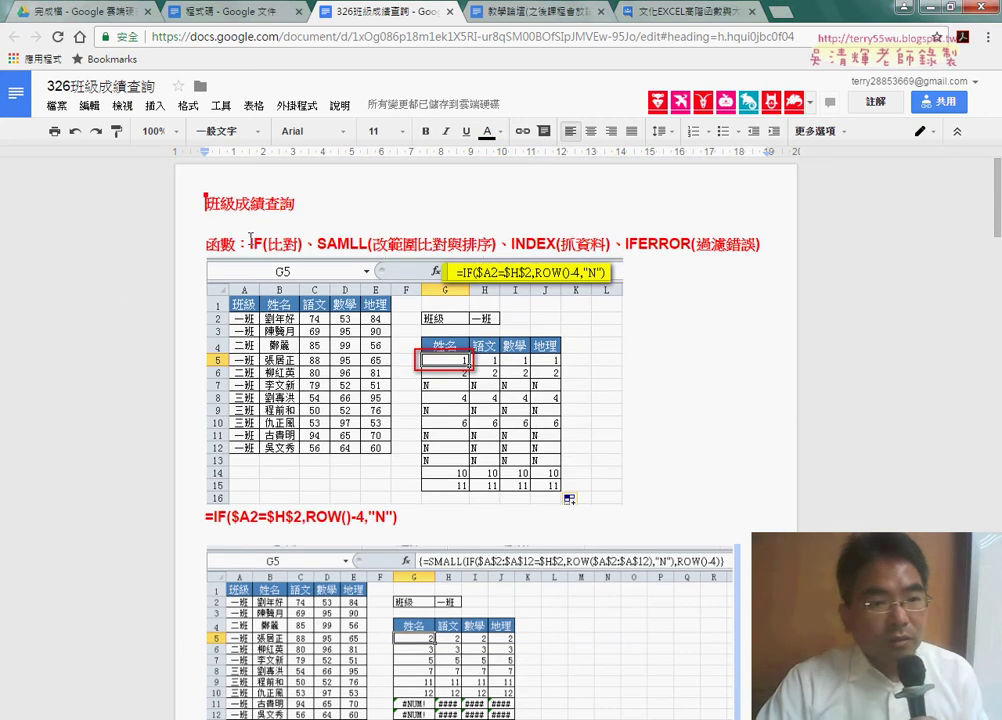
{"action": "left_click_drag", "start_coordinate": [250, 240], "coordinate": [299, 240]}
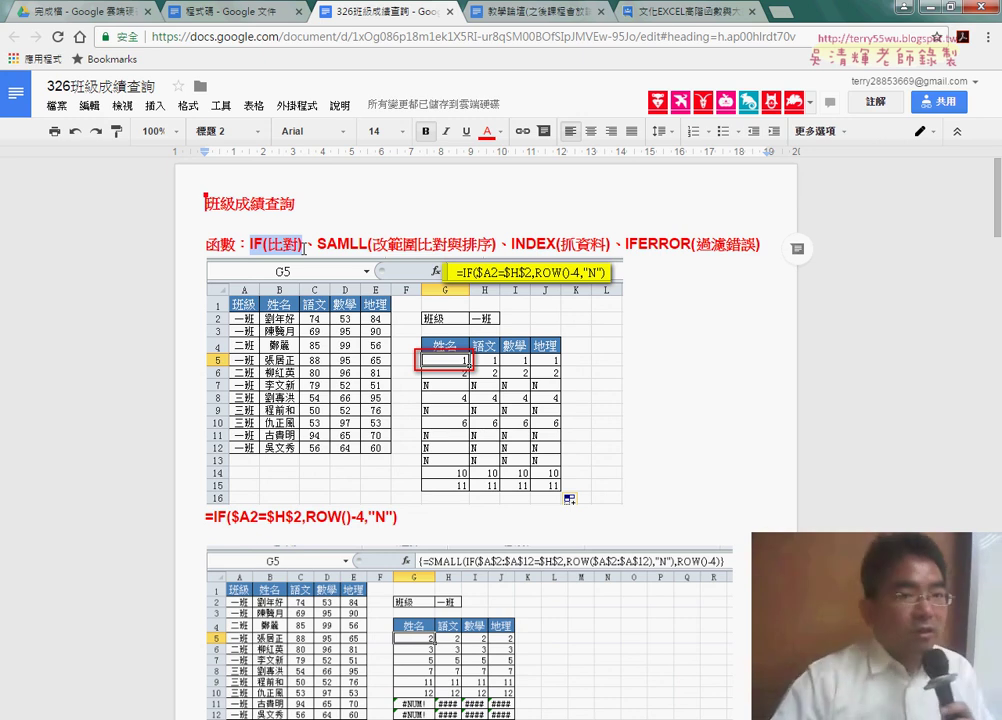
{"action": "left_click", "coordinate": [318, 245]}
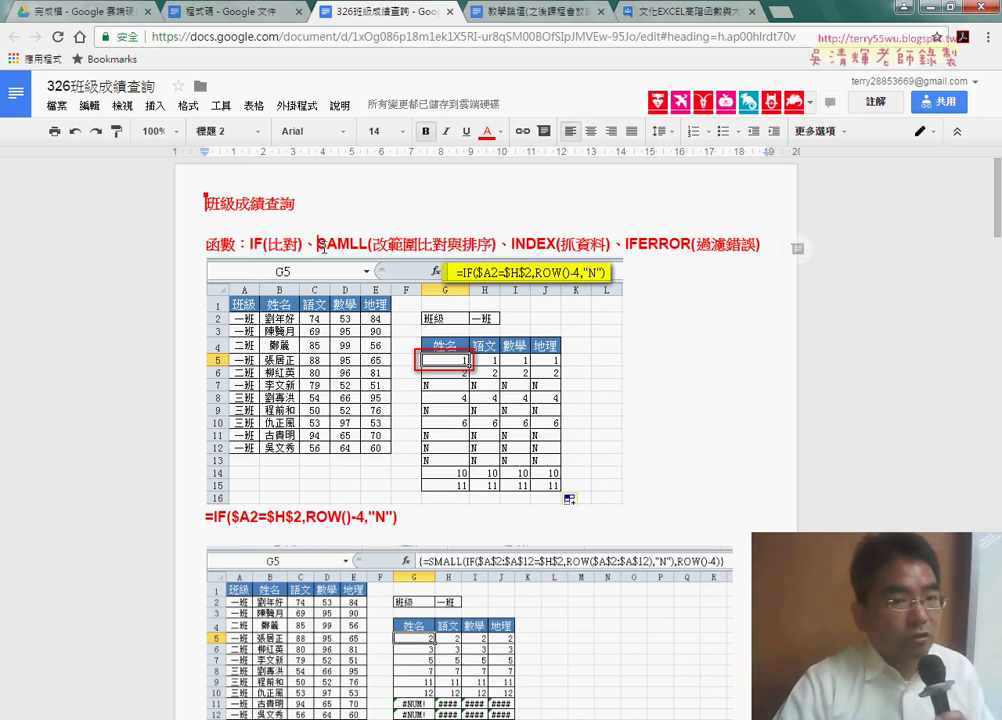
{"action": "key", "text": "shift+End"}
{"action": "left_click_drag", "start_coordinate": [430, 253], "coordinate": [487, 247]}
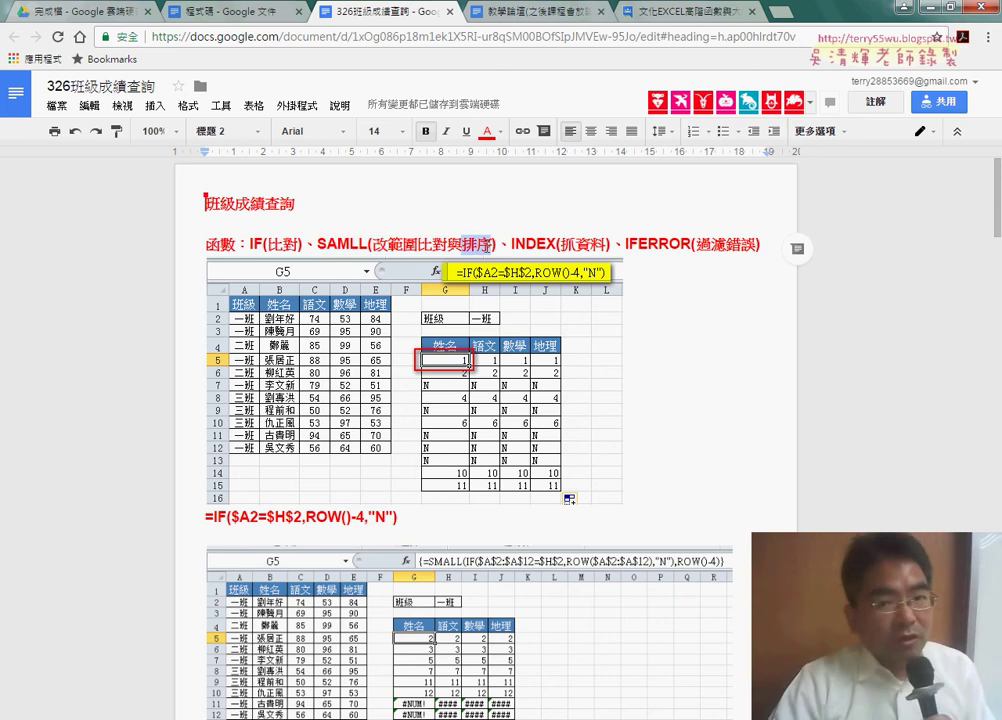
{"action": "left_click", "coordinate": [575, 241]}
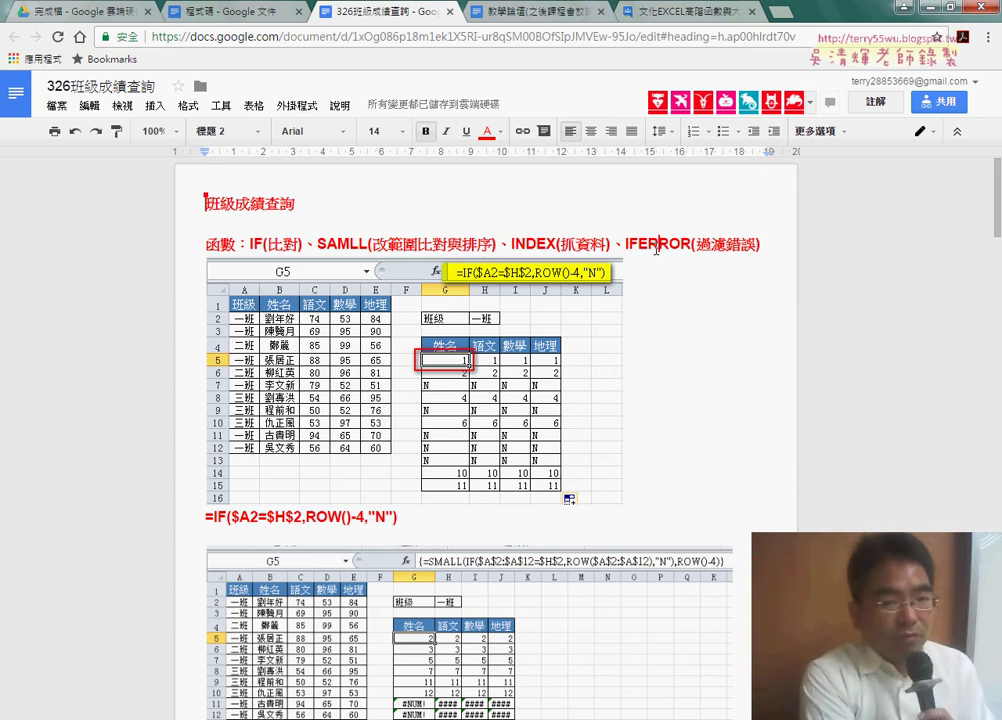
Scroll past the INDIRECT variation heading and select the whole Public Sub 班級 macro code
{"action": "scroll", "coordinate": [667, 310], "scroll_direction": "down", "scroll_amount": 3}
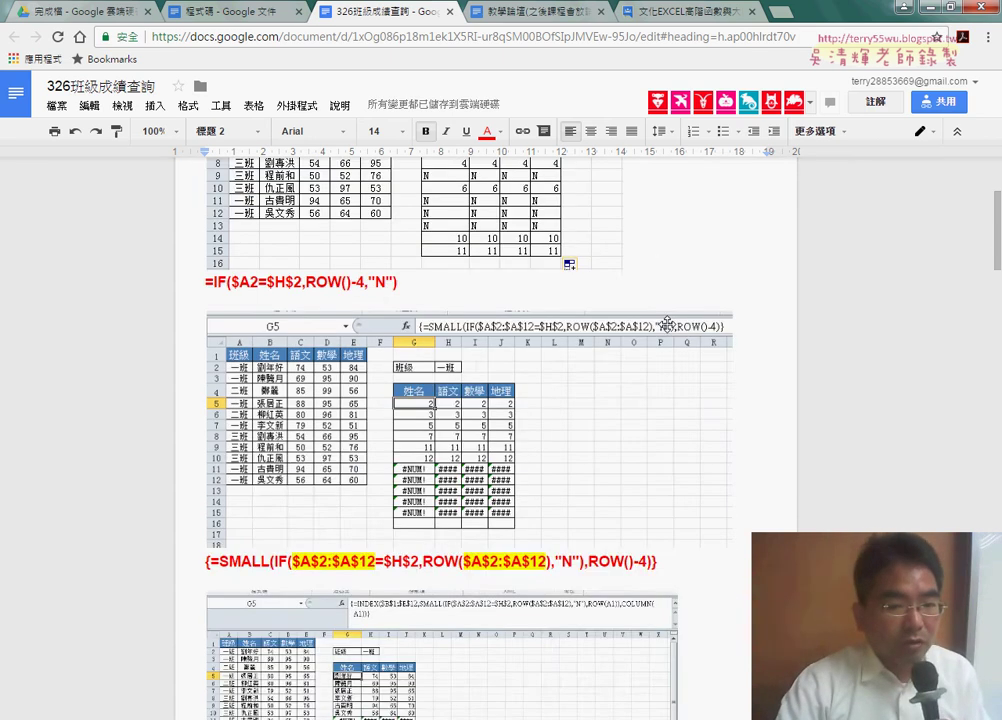
{"action": "scroll", "coordinate": [667, 325], "scroll_direction": "down", "scroll_amount": 3}
{"action": "scroll", "coordinate": [667, 325], "scroll_direction": "down", "scroll_amount": 2}
{"action": "scroll", "coordinate": [667, 325], "scroll_direction": "down", "scroll_amount": 3}
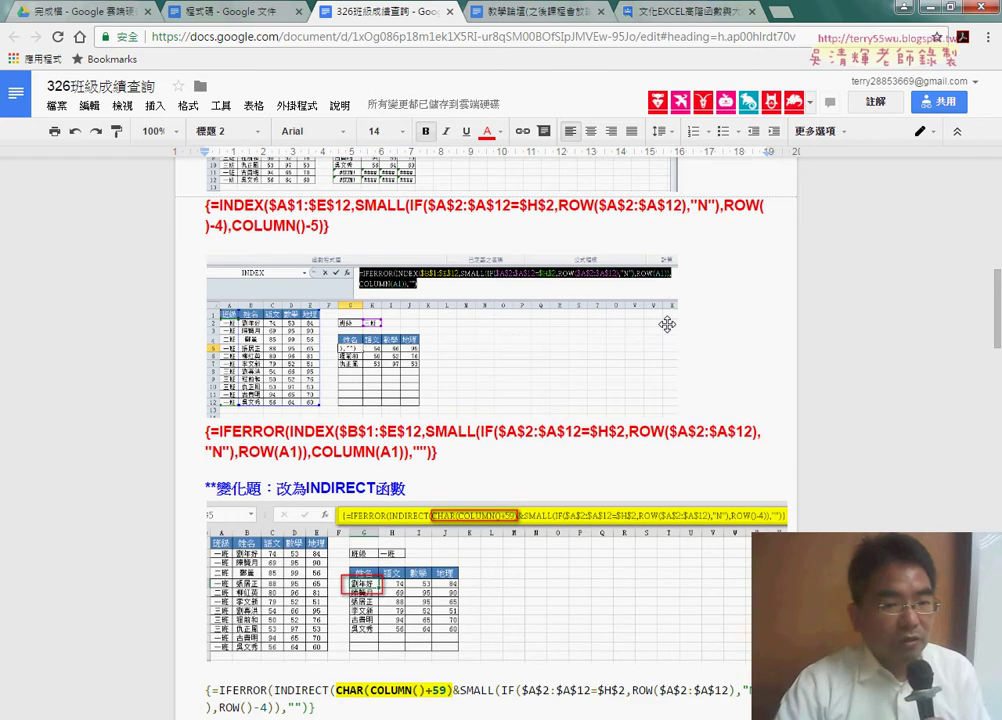
{"action": "scroll", "coordinate": [667, 325], "scroll_direction": "down", "scroll_amount": 1}
{"action": "scroll", "coordinate": [300, 360], "scroll_direction": "down", "scroll_amount": 2}
{"action": "scroll", "coordinate": [382, 358], "scroll_direction": "down", "scroll_amount": 1}
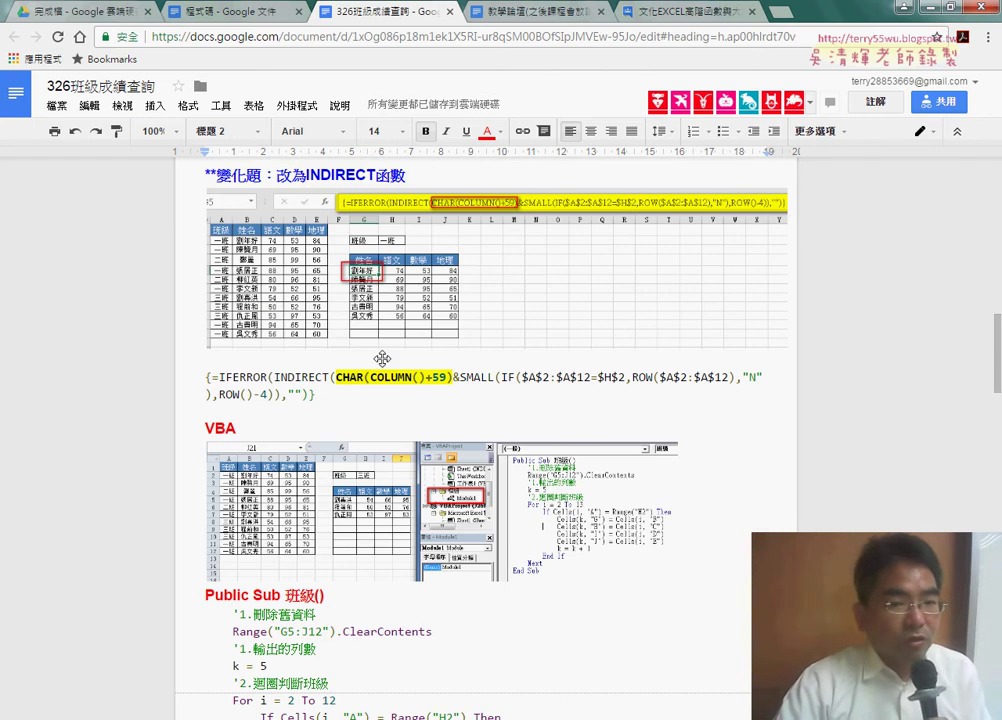
{"action": "left_click_drag", "start_coordinate": [303, 181], "coordinate": [375, 176]}
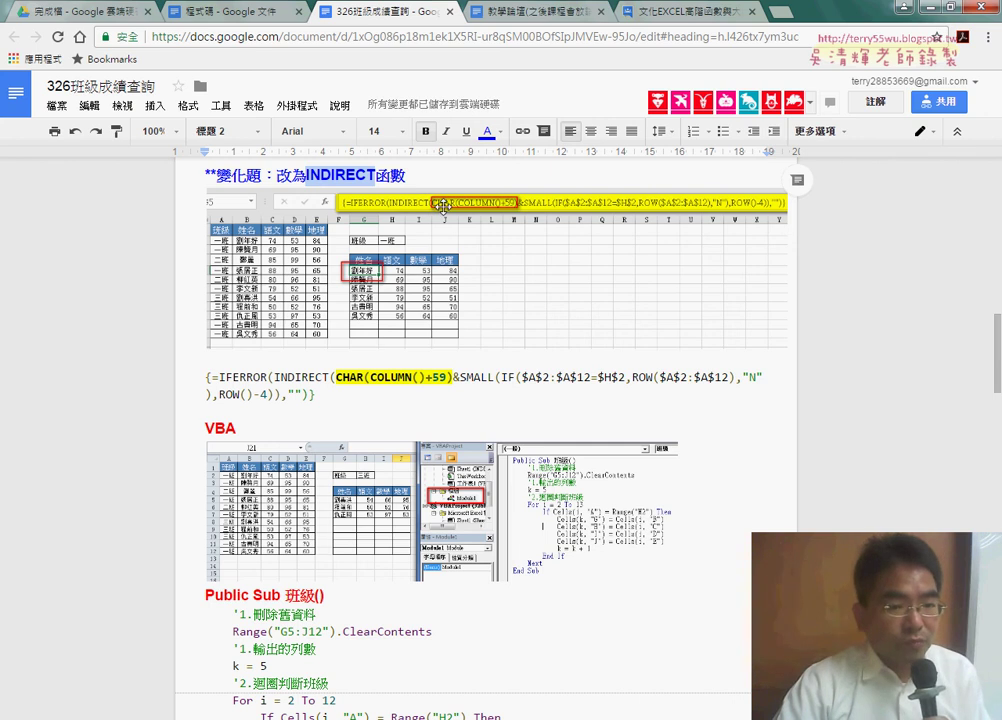
{"action": "scroll", "coordinate": [325, 527], "scroll_direction": "down", "scroll_amount": 4}
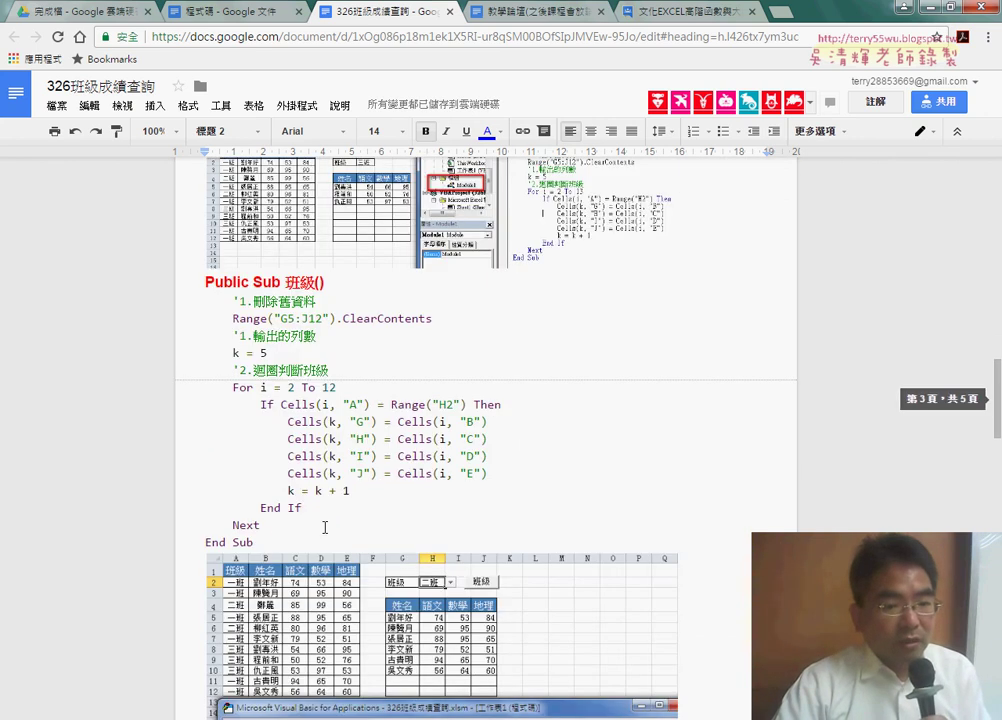
{"action": "left_click_drag", "start_coordinate": [257, 542], "coordinate": [198, 287]}
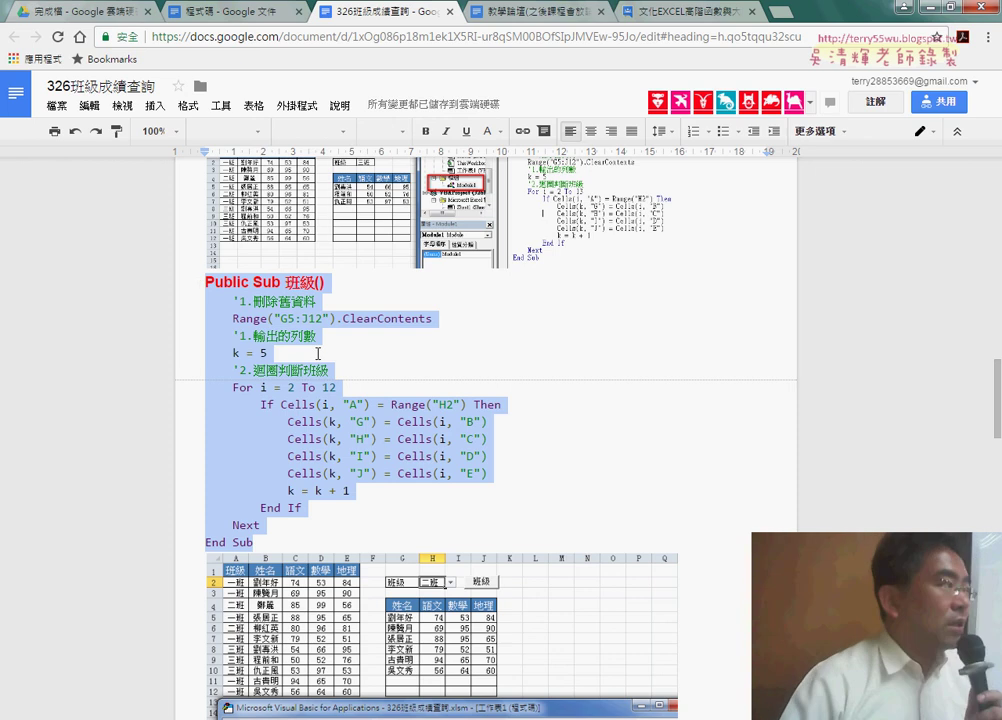
Highlight the Worksheet_Change header, the $H$2 condition and the Call 班級 statement
{"action": "scroll", "coordinate": [318, 353], "scroll_direction": "down", "scroll_amount": 2}
{"action": "scroll", "coordinate": [330, 380], "scroll_direction": "down", "scroll_amount": 1}
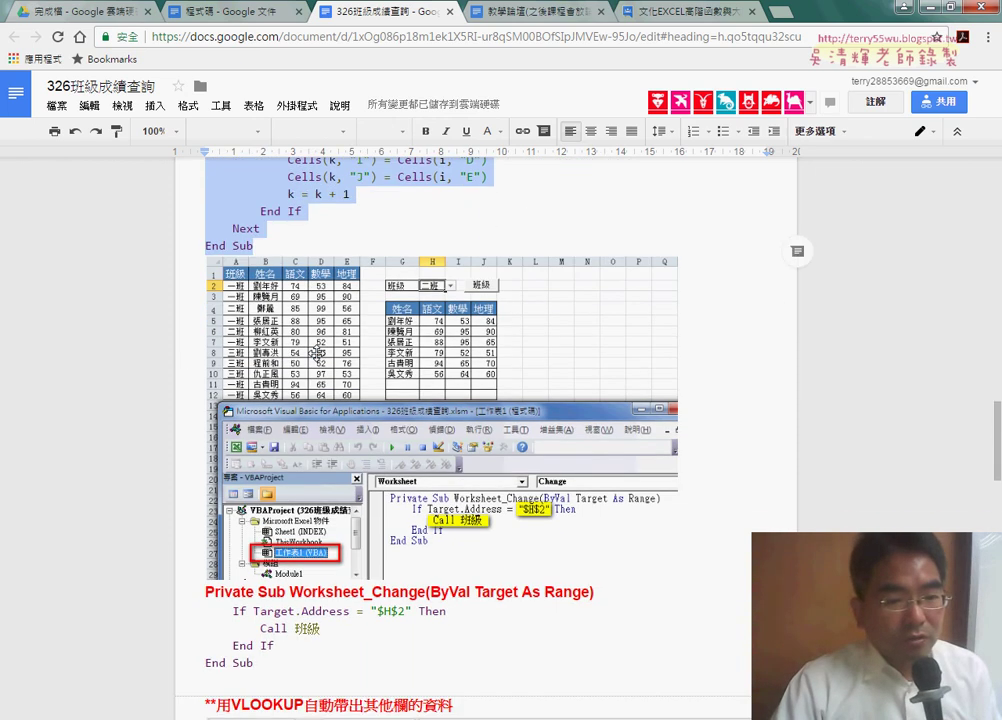
{"action": "scroll", "coordinate": [345, 405], "scroll_direction": "down", "scroll_amount": 2}
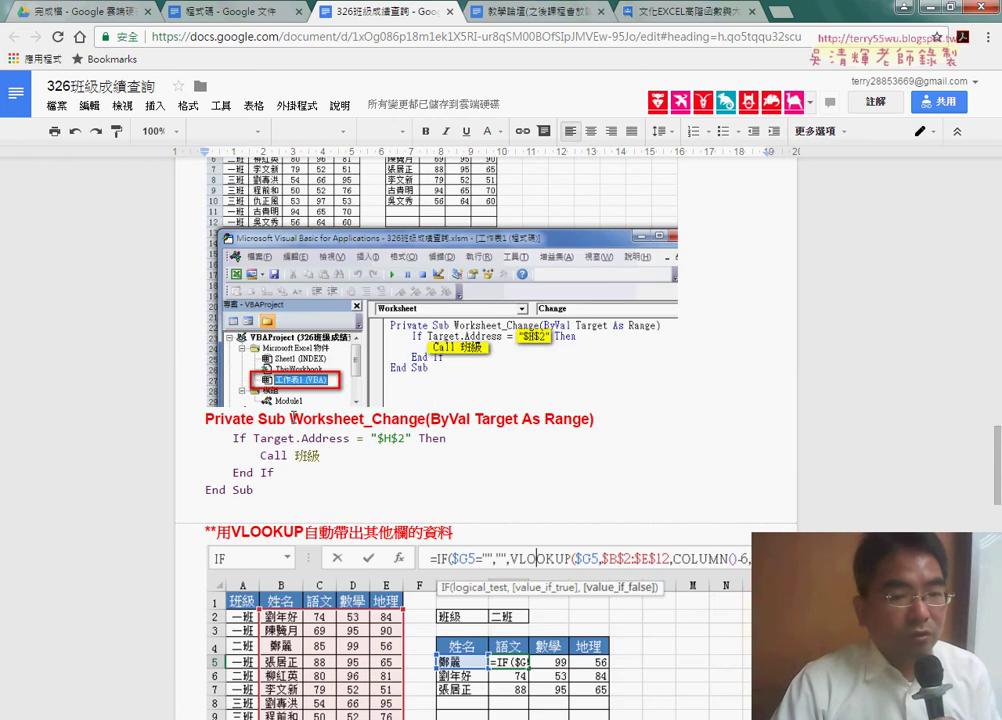
{"action": "left_click_drag", "start_coordinate": [293, 417], "coordinate": [407, 414]}
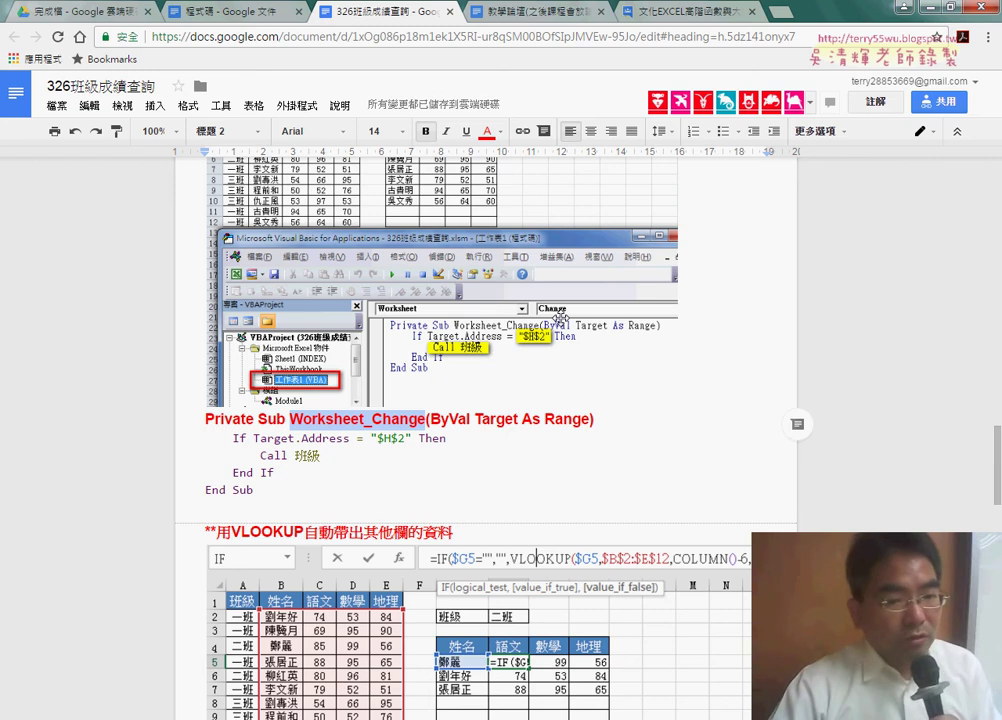
{"action": "left_click_drag", "start_coordinate": [412, 437], "coordinate": [256, 440]}
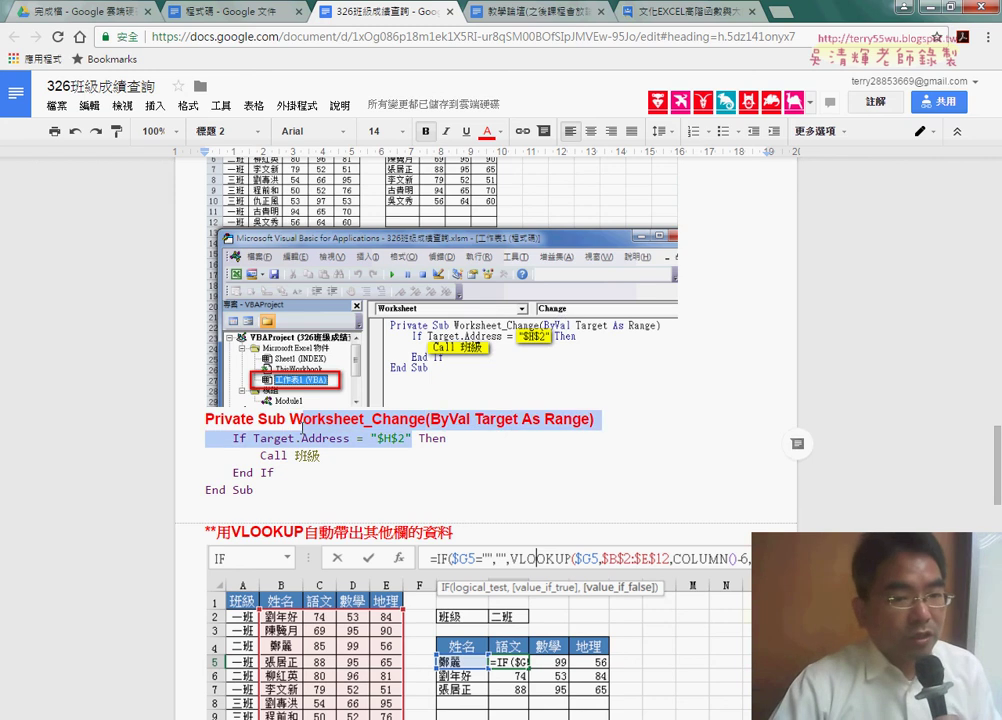
{"action": "left_click_drag", "start_coordinate": [327, 457], "coordinate": [295, 456]}
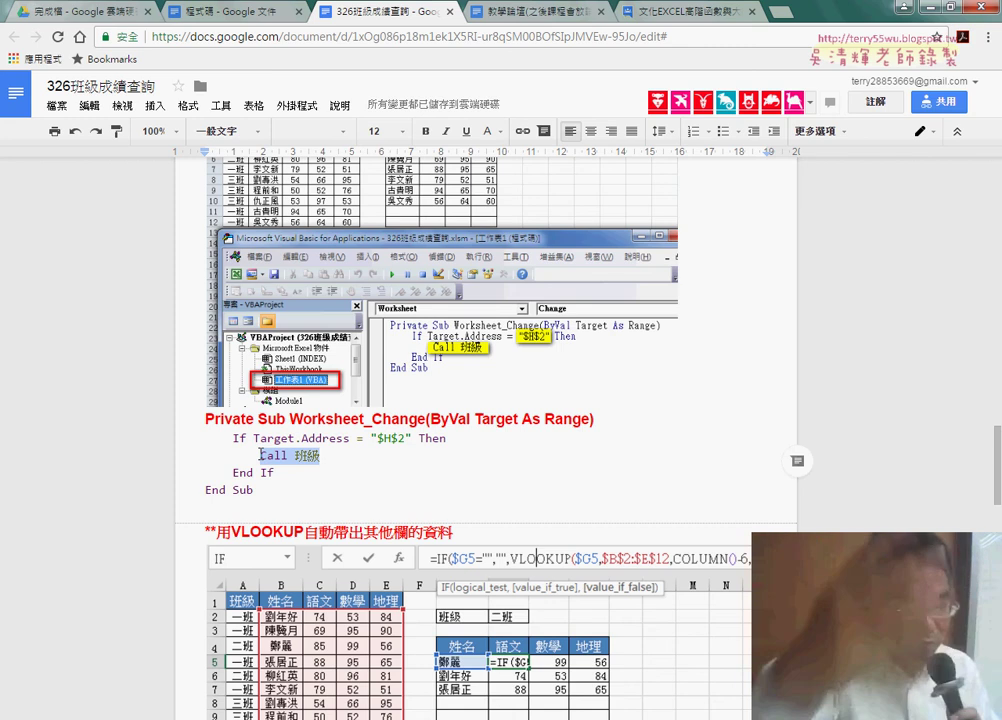
Scroll down to the second macro and select its If Target.Column block
{"action": "scroll", "coordinate": [262, 455], "scroll_direction": "down", "scroll_amount": 5}
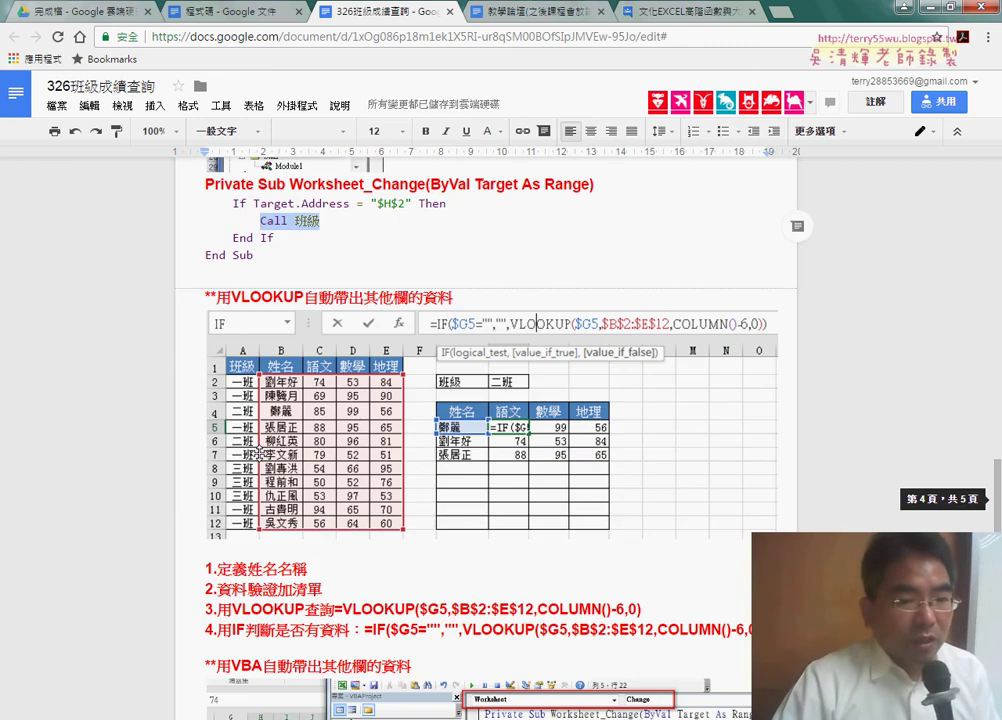
{"action": "scroll", "coordinate": [480, 400], "scroll_direction": "down", "scroll_amount": 3}
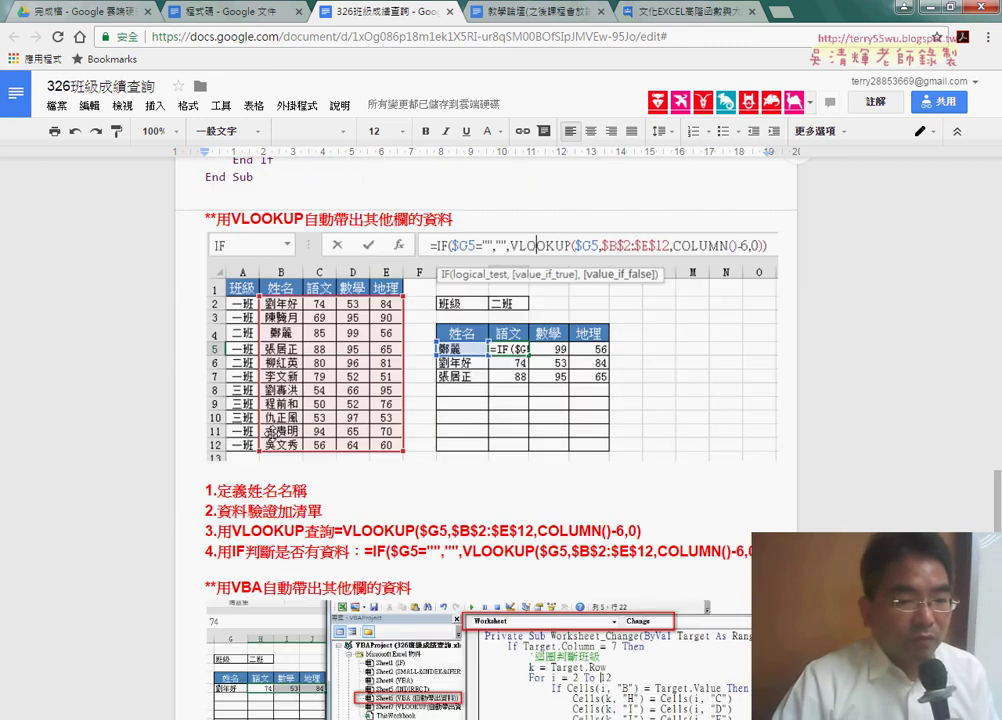
{"action": "scroll", "coordinate": [480, 400], "scroll_direction": "down", "scroll_amount": 5}
{"action": "scroll", "coordinate": [272, 433], "scroll_direction": "down", "scroll_amount": 4}
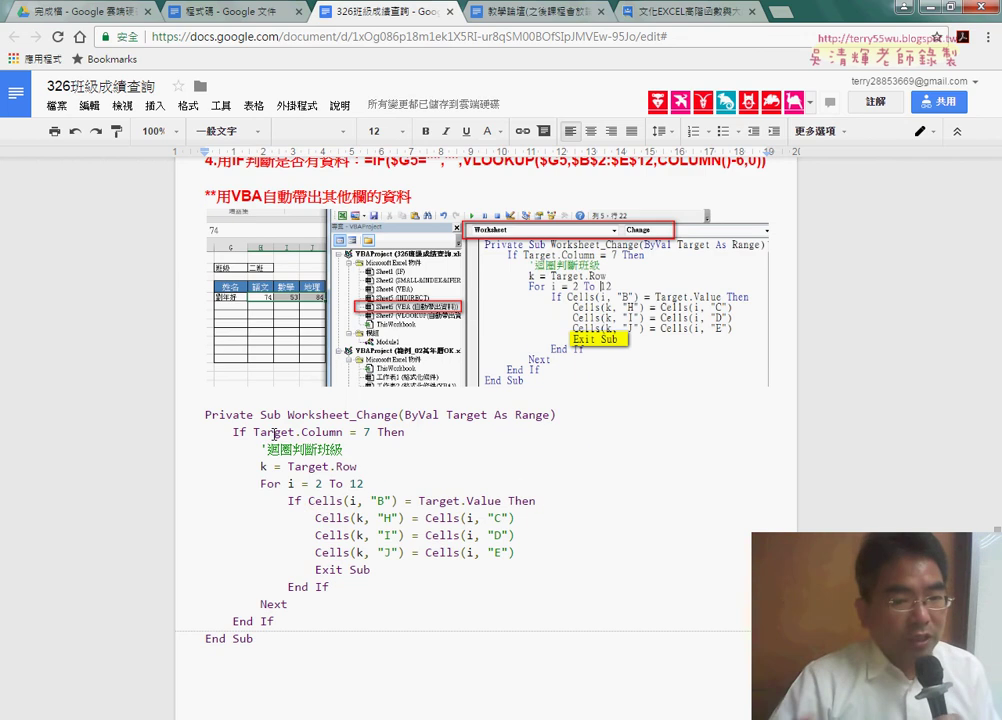
{"action": "scroll", "coordinate": [254, 261], "scroll_direction": "up", "scroll_amount": 2}
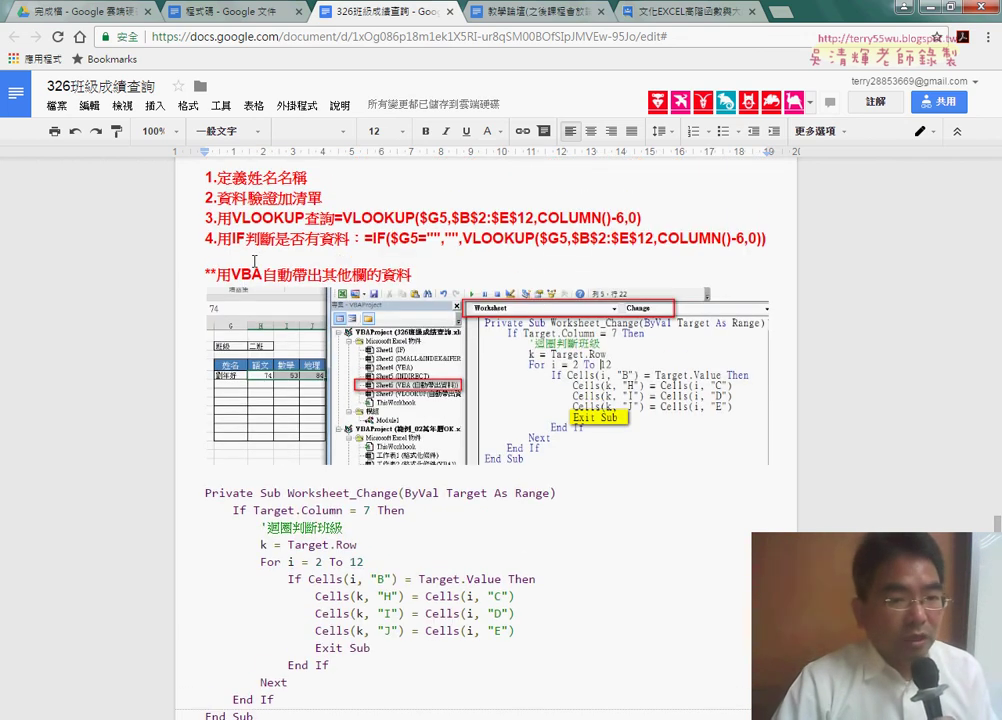
{"action": "scroll", "coordinate": [408, 548], "scroll_direction": "down", "scroll_amount": 3}
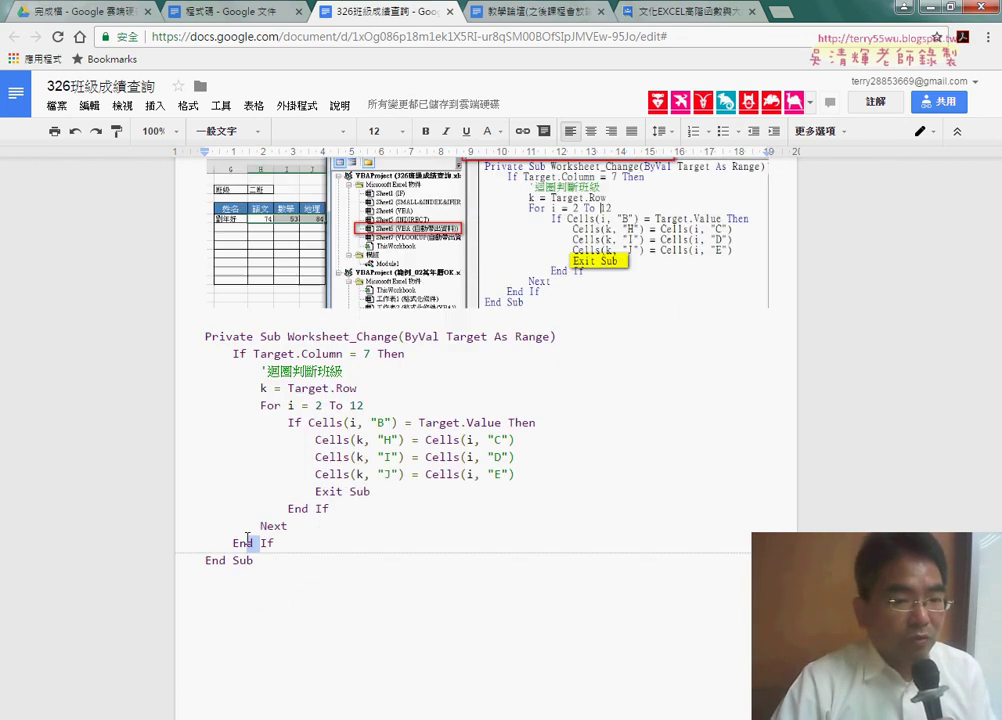
{"action": "left_click_drag", "start_coordinate": [247, 540], "coordinate": [204, 362]}
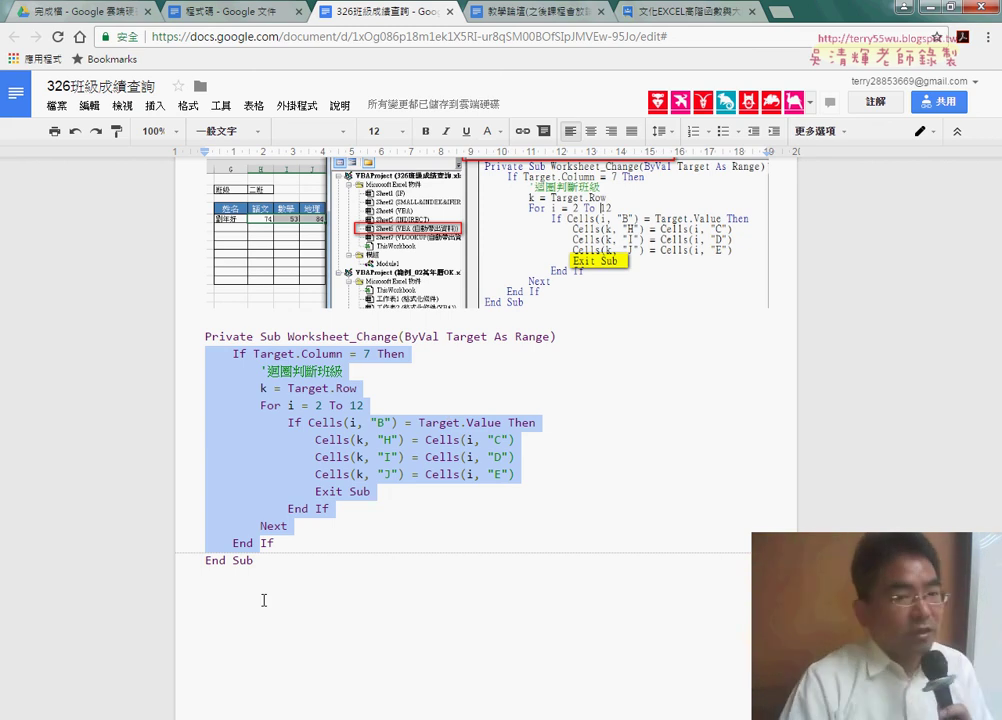
Check the top of the 程式碼 notes, then switch to the 範例_02萬年曆OK.xls calendar in Excel
{"action": "left_click", "coordinate": [930, 15]}
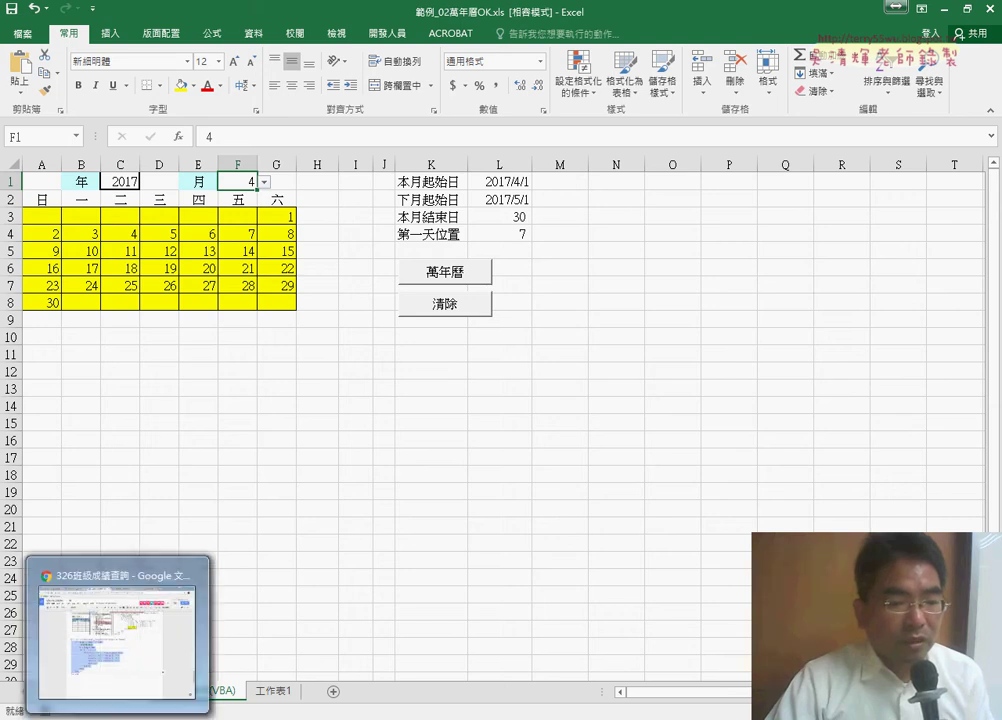
{"action": "left_click", "coordinate": [141, 635]}
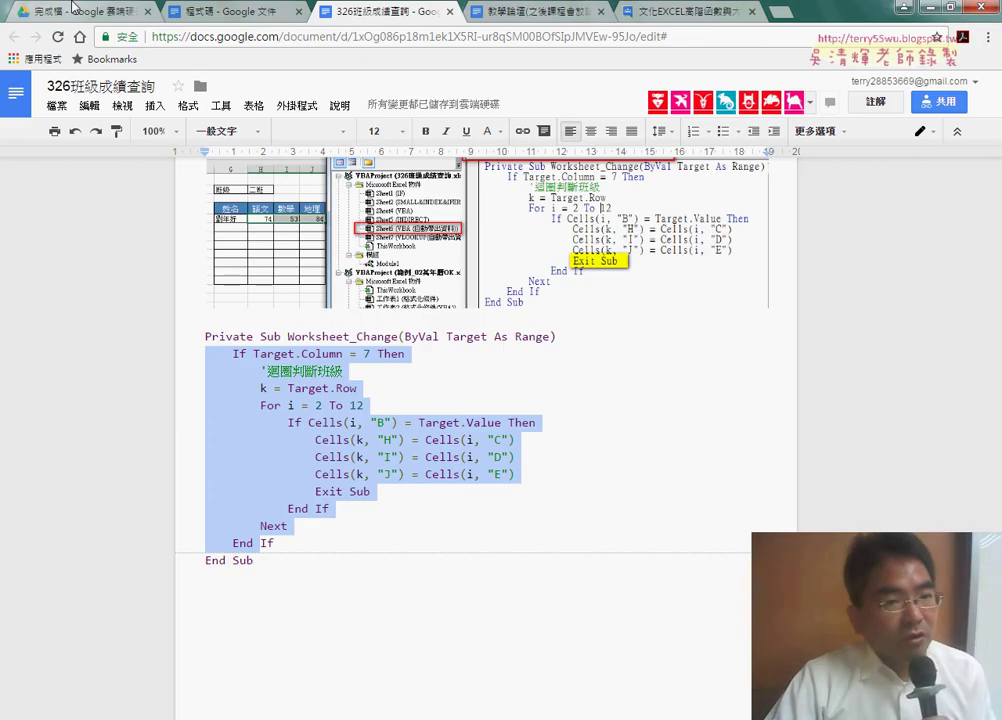
{"action": "left_click", "coordinate": [250, 9]}
{"action": "scroll", "coordinate": [283, 278], "scroll_direction": "up", "scroll_amount": 8}
{"action": "scroll", "coordinate": [283, 278], "scroll_direction": "up", "scroll_amount": 6}
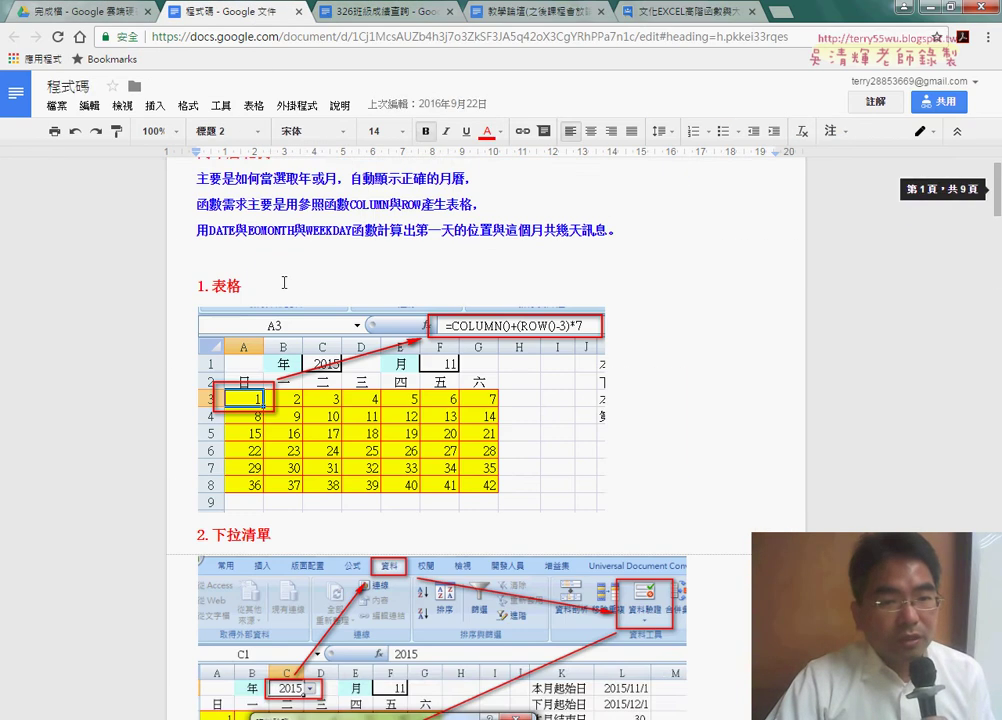
{"action": "scroll", "coordinate": [283, 278], "scroll_direction": "up", "scroll_amount": 2}
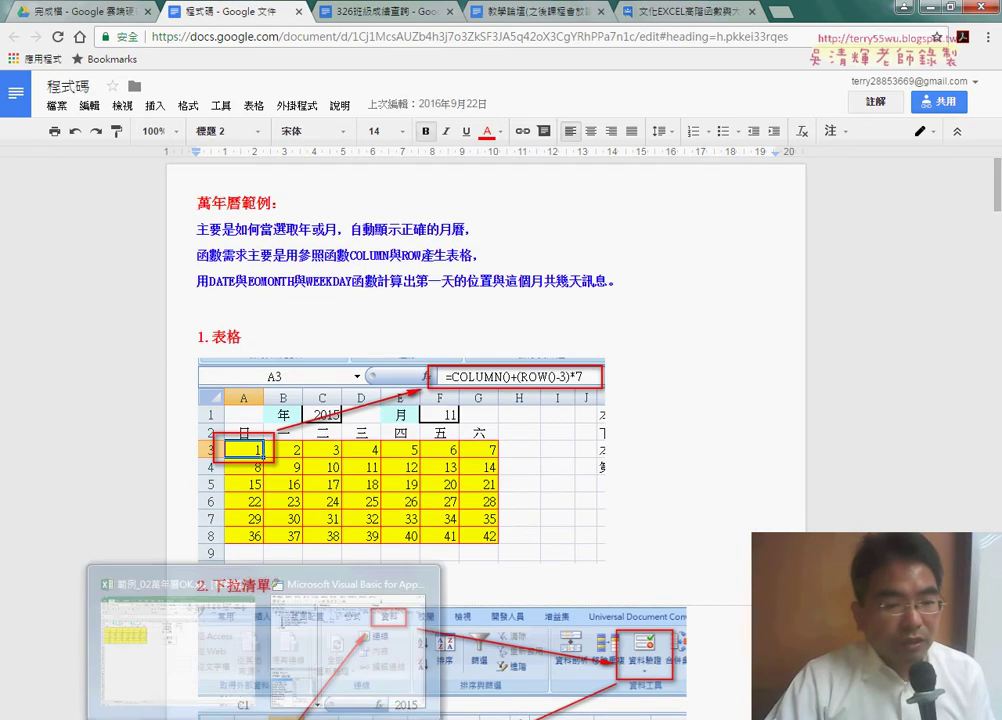
{"action": "left_click", "coordinate": [227, 609]}
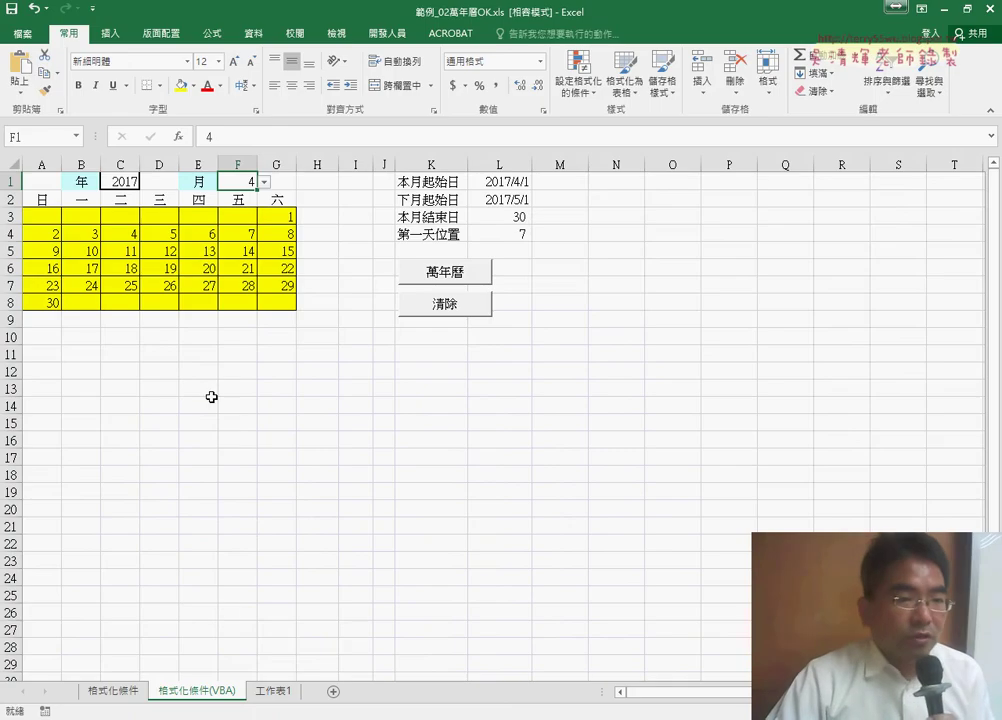
Inspect the year list in C1 (keeping 2017) and the month list in F1, then select grid A3:G8
{"action": "left_click", "coordinate": [133, 186]}
{"action": "left_click", "coordinate": [147, 182]}
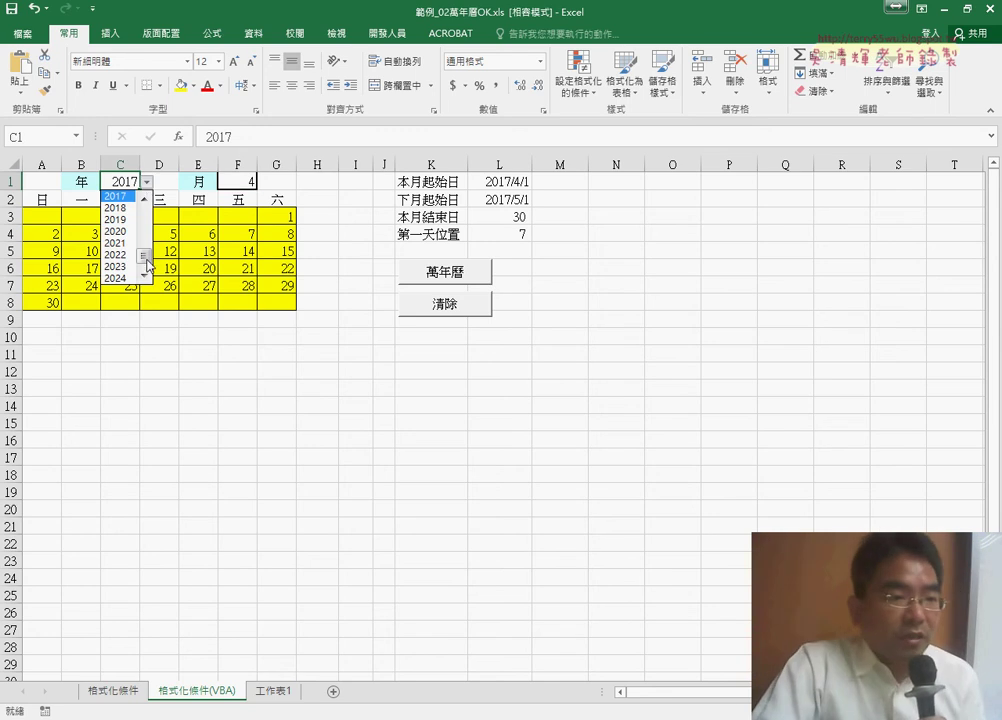
{"action": "left_click_drag", "start_coordinate": [147, 263], "coordinate": [155, 254]}
{"action": "left_click", "coordinate": [125, 231]}
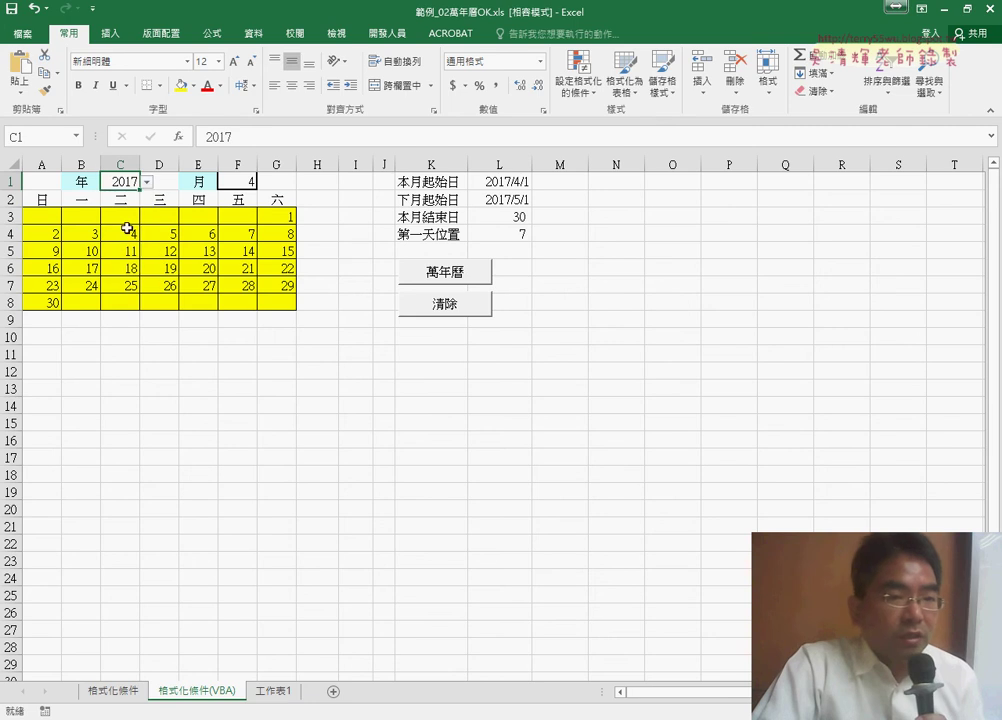
{"action": "left_click", "coordinate": [238, 182]}
{"action": "left_click", "coordinate": [264, 182]}
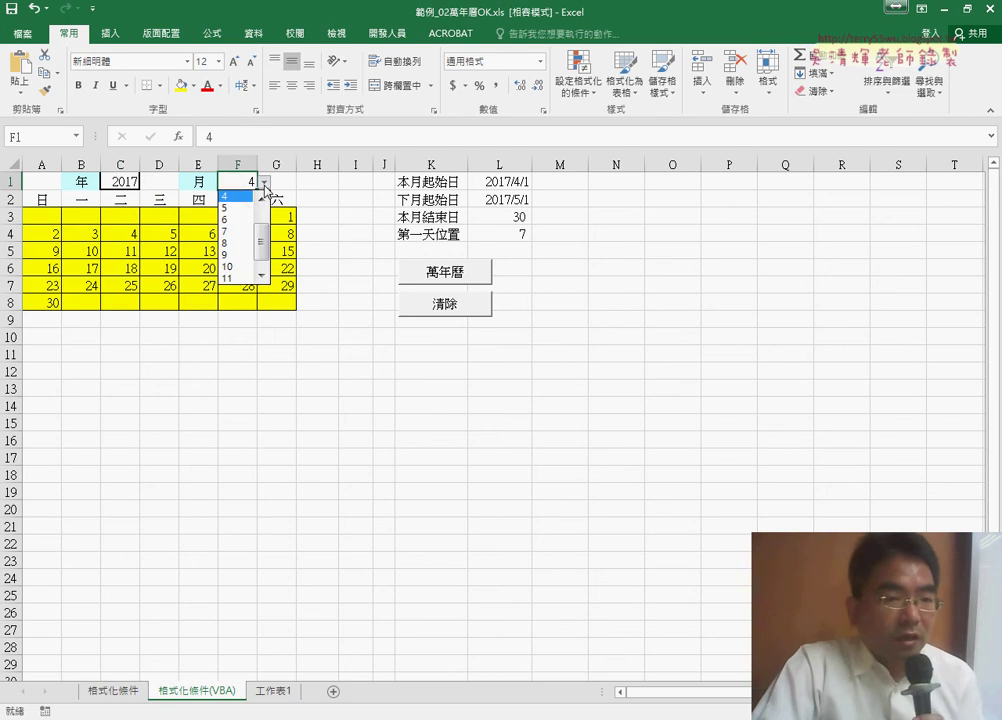
{"action": "left_click", "coordinate": [236, 197]}
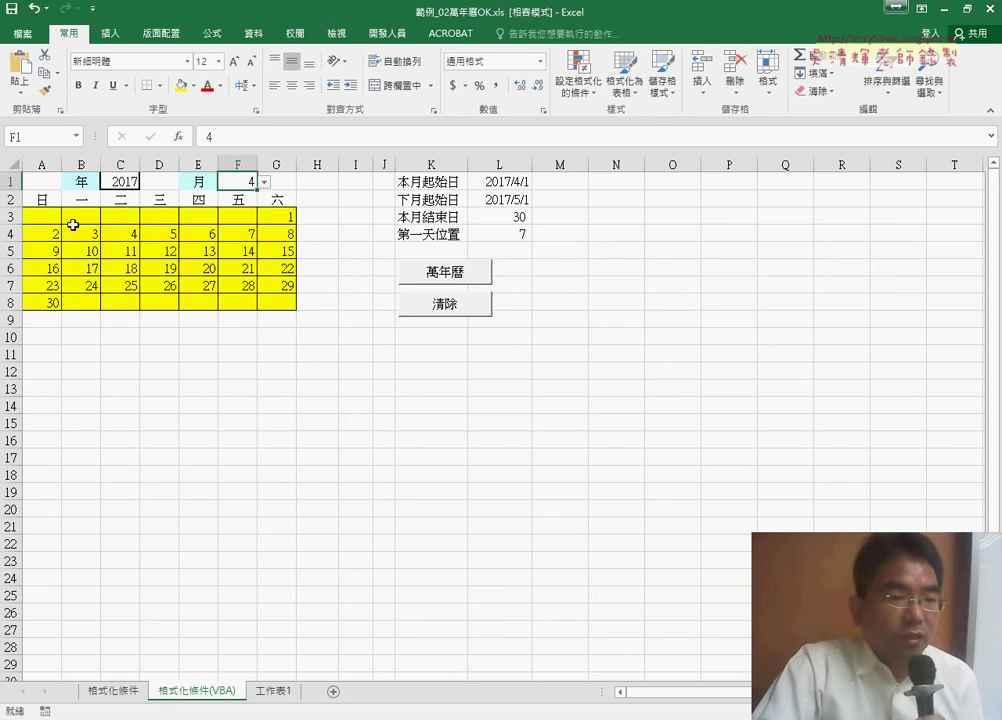
{"action": "left_click_drag", "start_coordinate": [40, 216], "coordinate": [277, 302]}
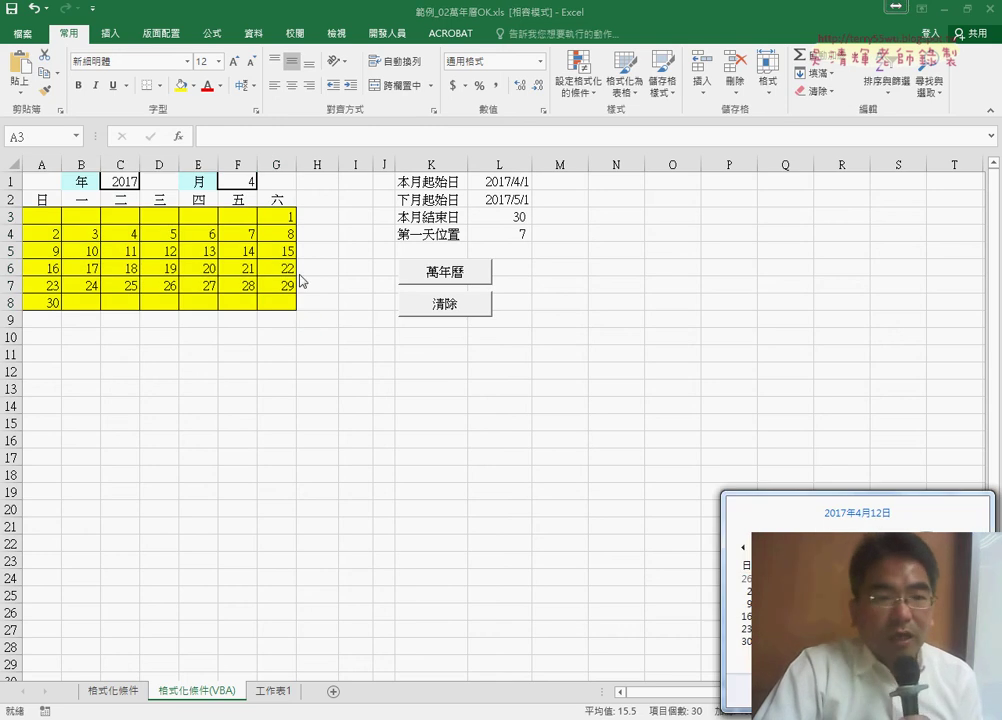
Change the month in F1 to 5 and compare the grid with the system calendar for May 2017
{"action": "left_click", "coordinate": [250, 181]}
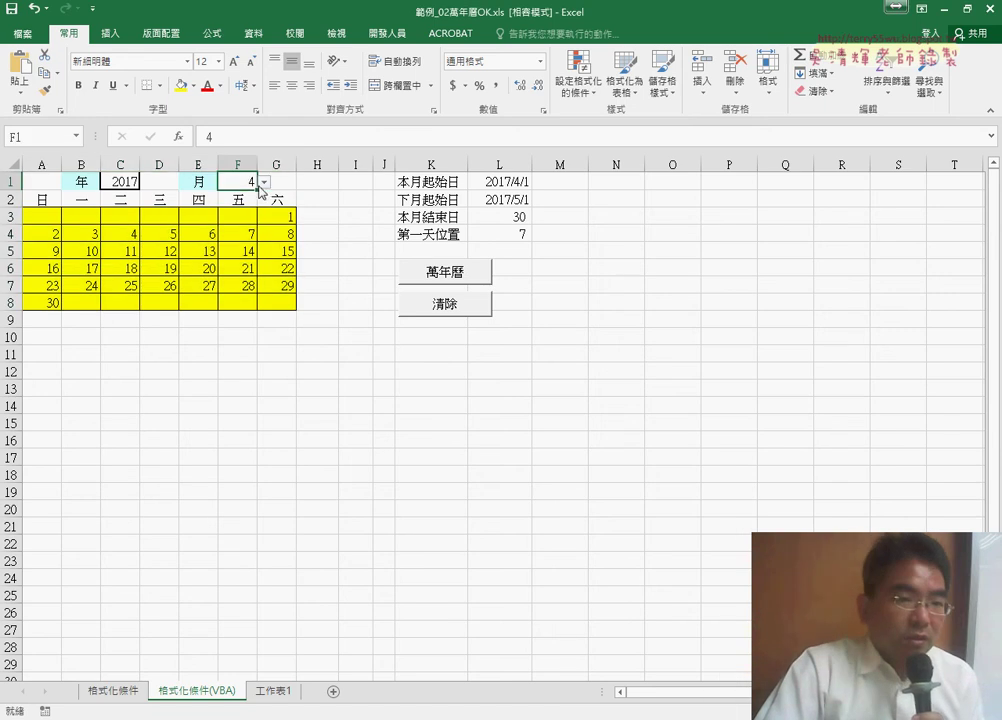
{"action": "left_click", "coordinate": [264, 182]}
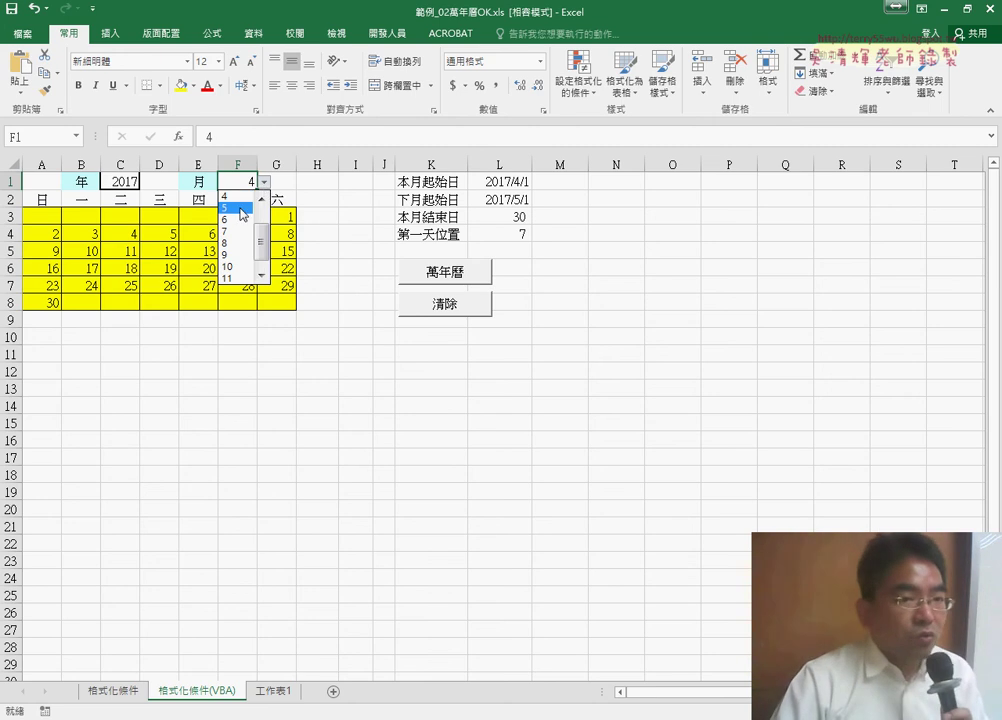
{"action": "left_click", "coordinate": [242, 210]}
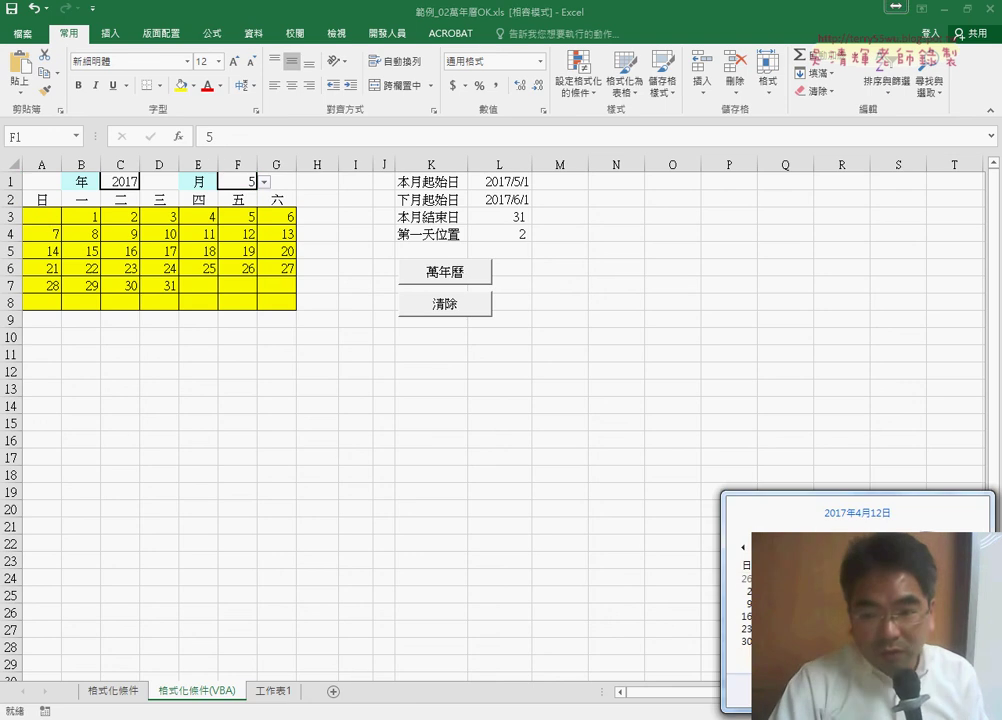
{"action": "left_click", "coordinate": [975, 547]}
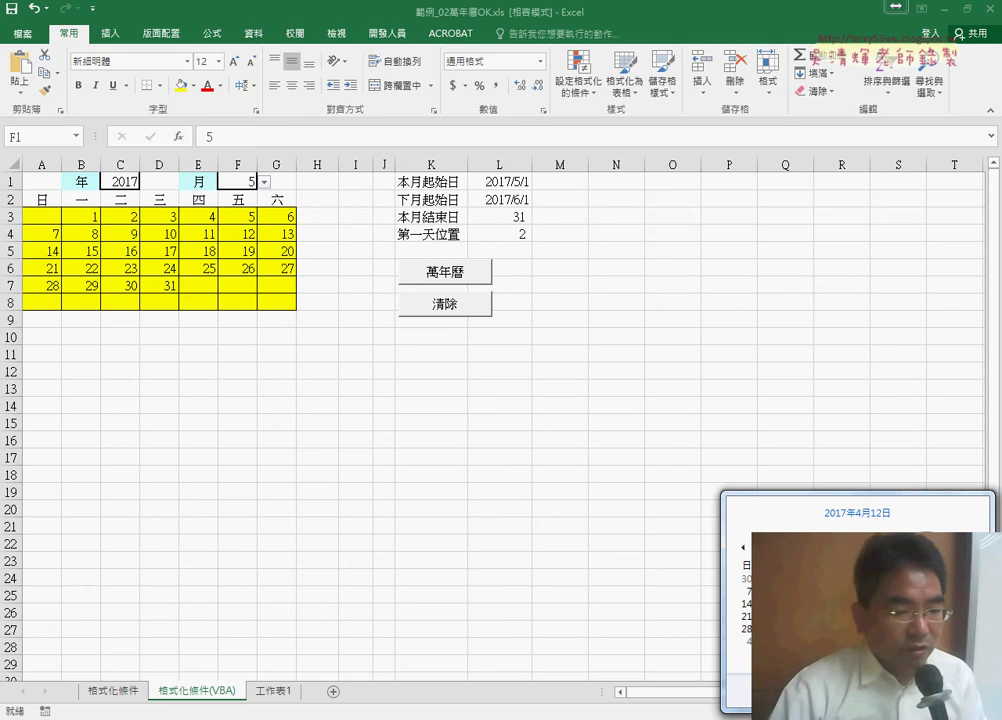
{"action": "left_click", "coordinate": [112, 625]}
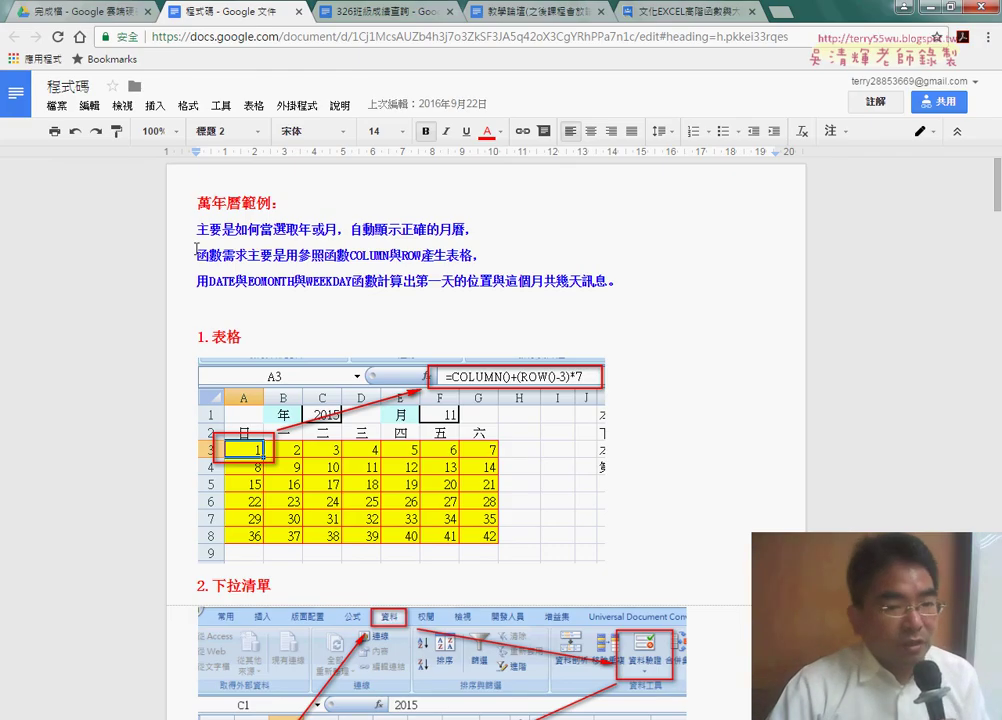
Scroll the notes to heading 1. 表格 and select the heading text
{"action": "scroll", "coordinate": [192, 356], "scroll_direction": "down", "scroll_amount": 1}
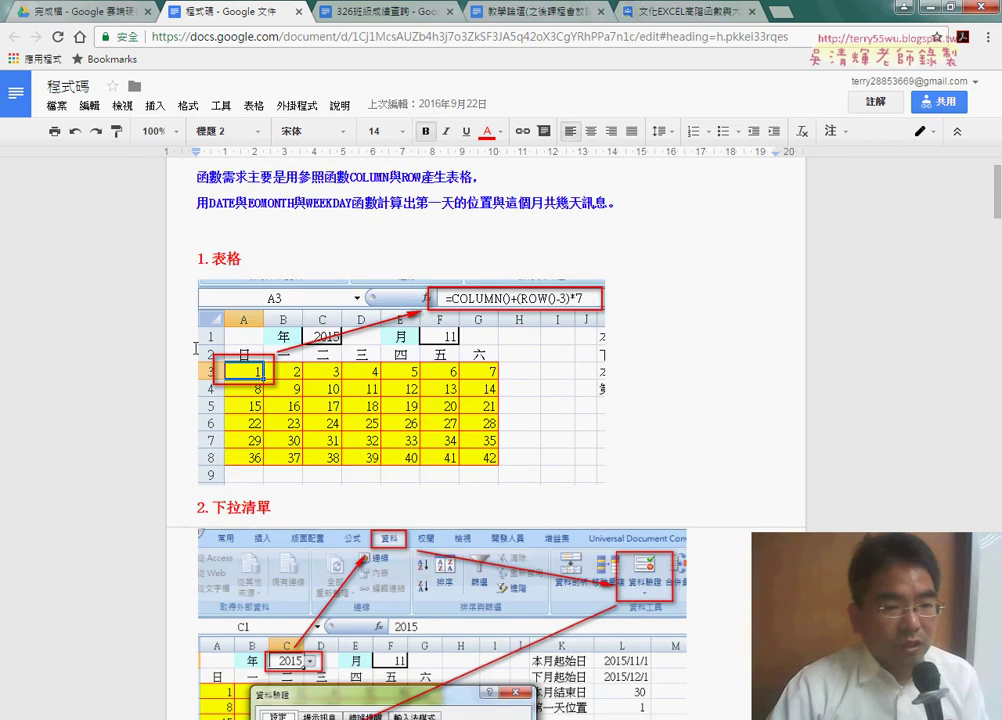
{"action": "left_click_drag", "start_coordinate": [238, 258], "coordinate": [214, 258]}
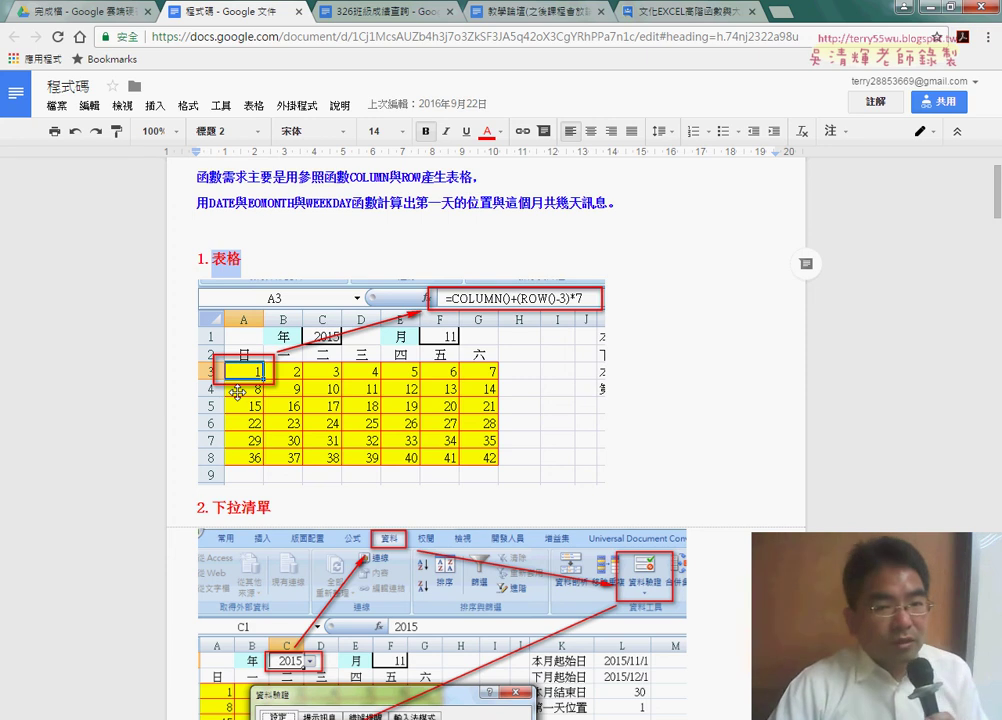
{"action": "scroll", "coordinate": [390, 425], "scroll_direction": "down", "scroll_amount": 3}
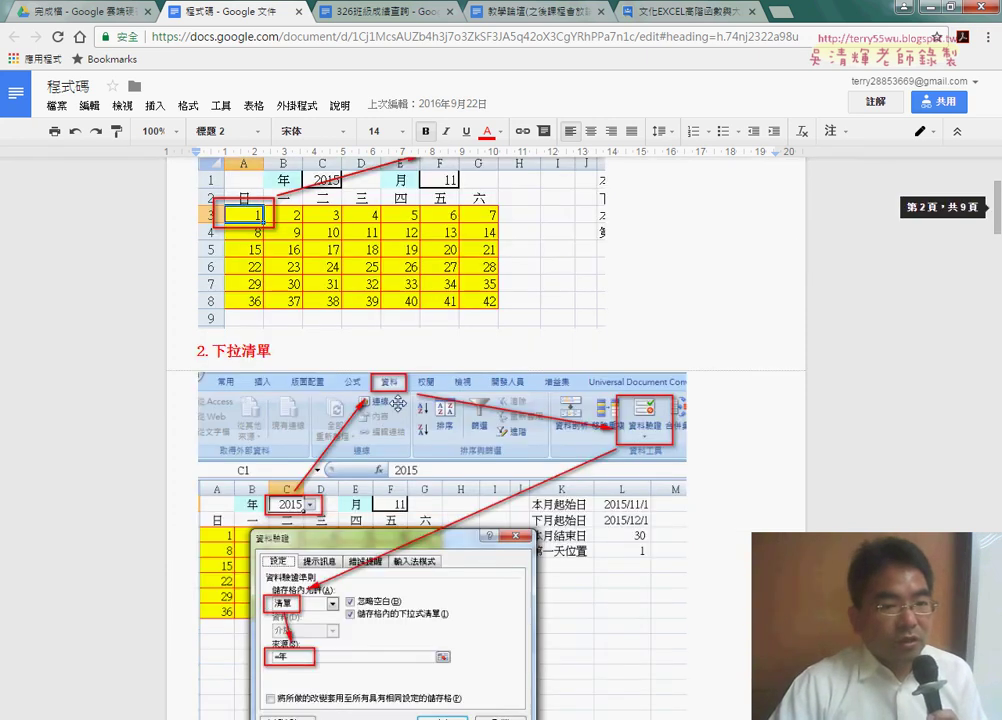
Scroll the notes through sections 2–5 to the VBA code and switch to the 範例檔(201701) folder
{"action": "scroll", "coordinate": [398, 403], "scroll_direction": "up", "scroll_amount": 2}
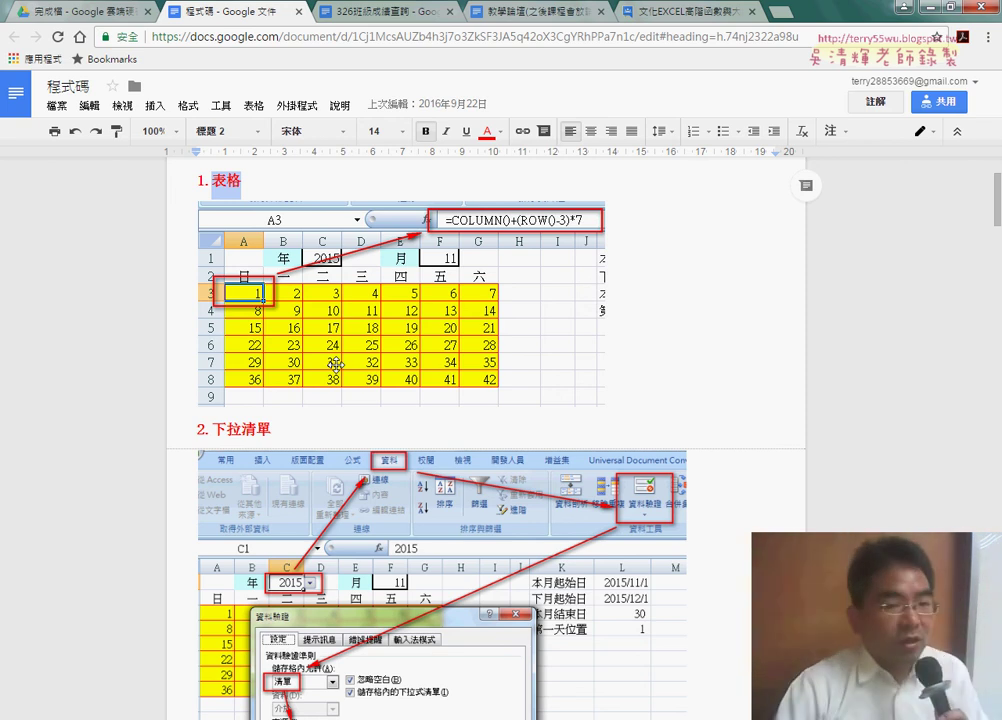
{"action": "scroll", "coordinate": [335, 366], "scroll_direction": "down", "scroll_amount": 2}
{"action": "scroll", "coordinate": [335, 366], "scroll_direction": "down", "scroll_amount": 1}
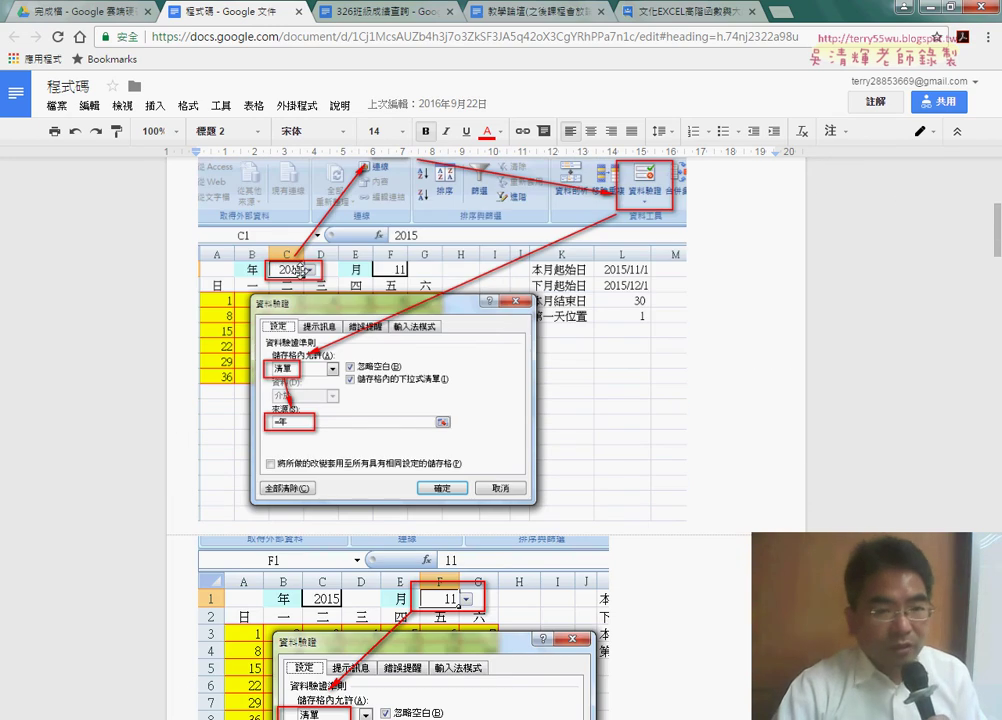
{"action": "scroll", "coordinate": [389, 272], "scroll_direction": "down", "scroll_amount": 3}
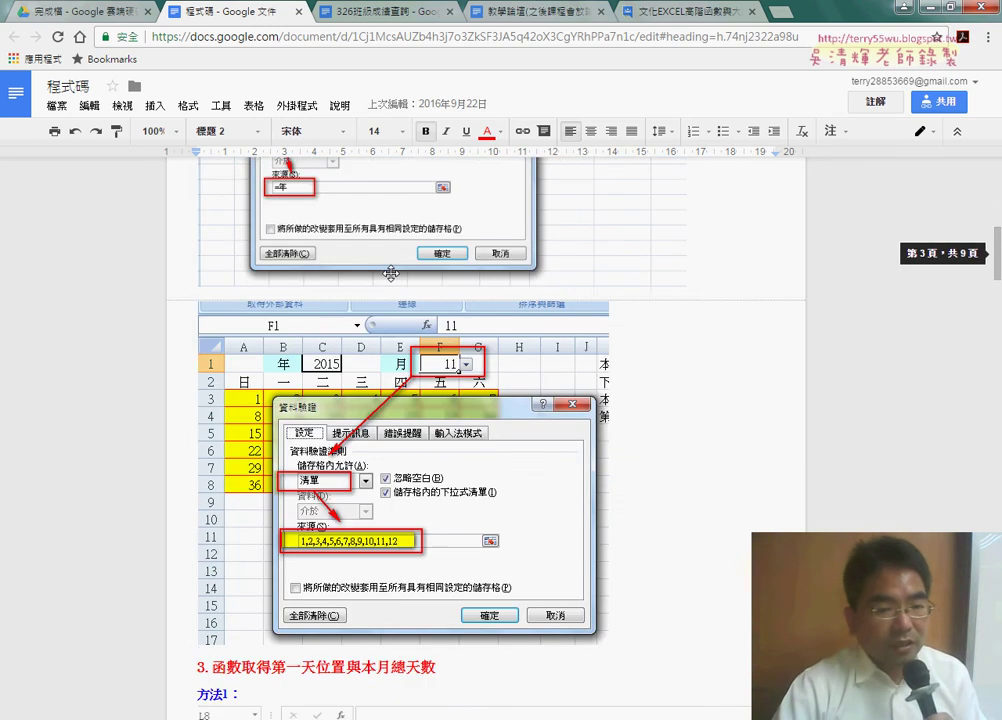
{"action": "scroll", "coordinate": [389, 272], "scroll_direction": "down", "scroll_amount": 1}
{"action": "scroll", "coordinate": [389, 272], "scroll_direction": "down", "scroll_amount": 1}
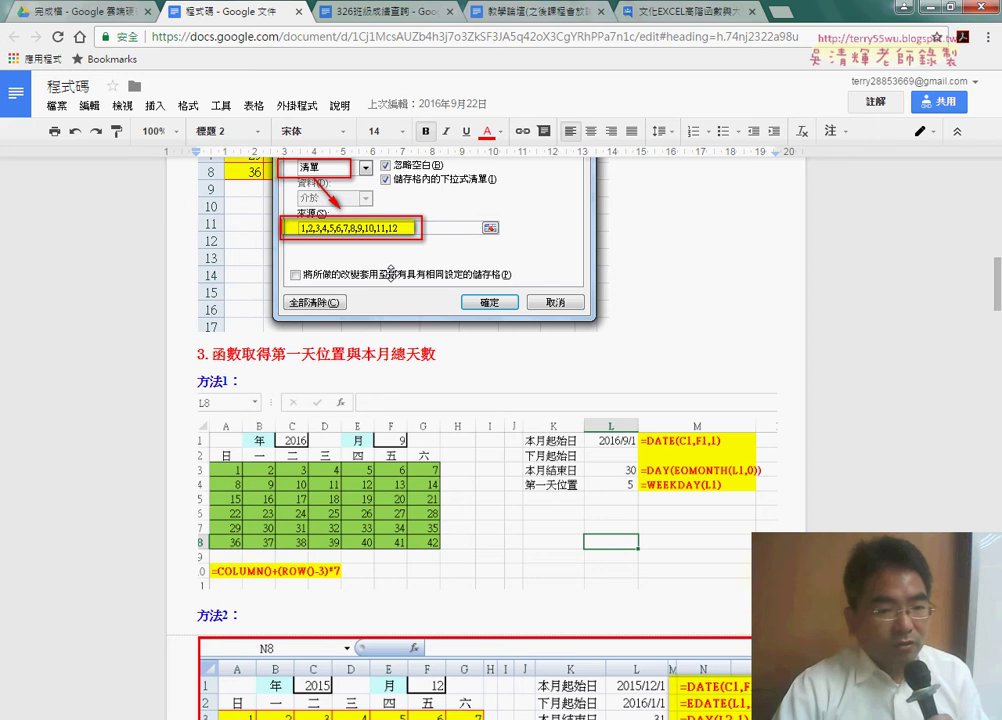
{"action": "scroll", "coordinate": [390, 272], "scroll_direction": "down", "scroll_amount": 2}
{"action": "scroll", "coordinate": [311, 371], "scroll_direction": "down", "scroll_amount": 2}
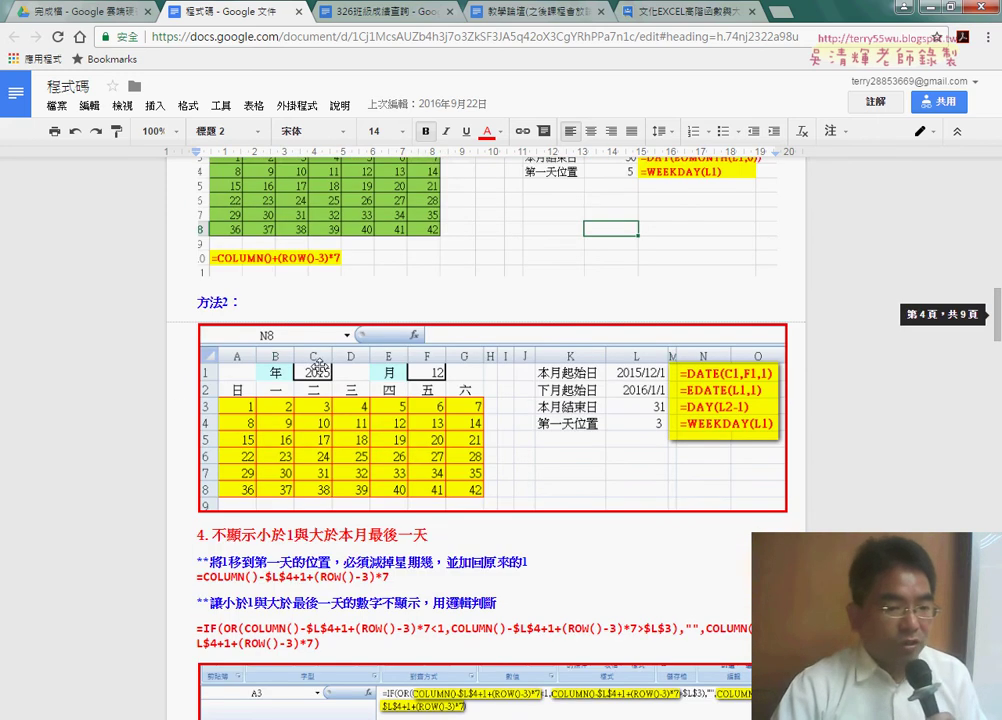
{"action": "scroll", "coordinate": [316, 366], "scroll_direction": "down", "scroll_amount": 1}
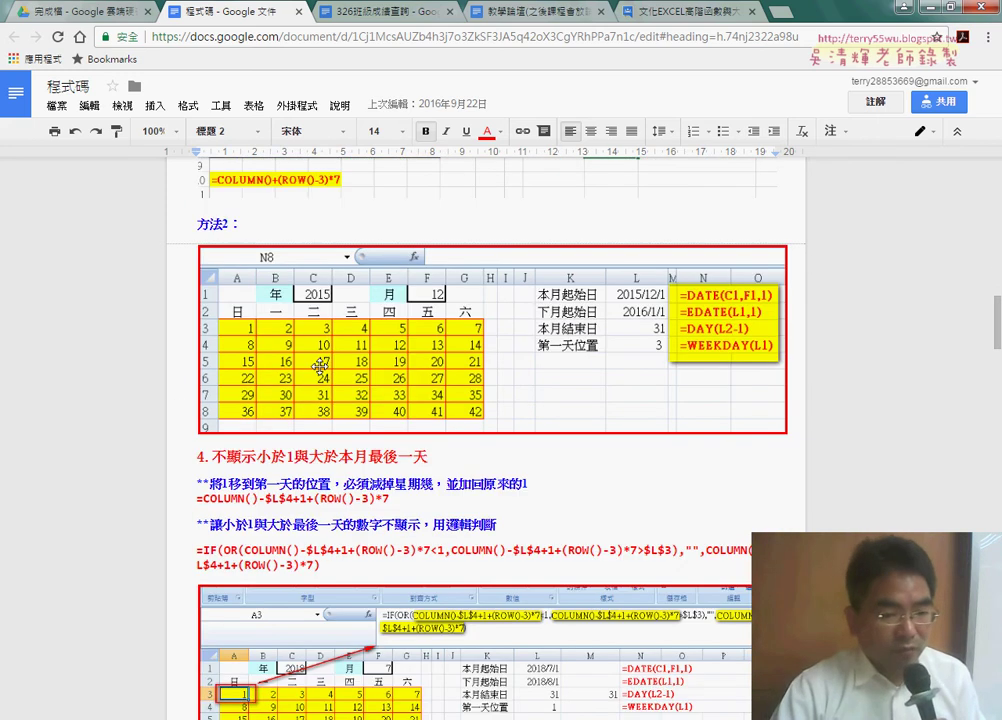
{"action": "scroll", "coordinate": [319, 366], "scroll_direction": "down", "scroll_amount": 2}
{"action": "scroll", "coordinate": [319, 370], "scroll_direction": "down", "scroll_amount": 1}
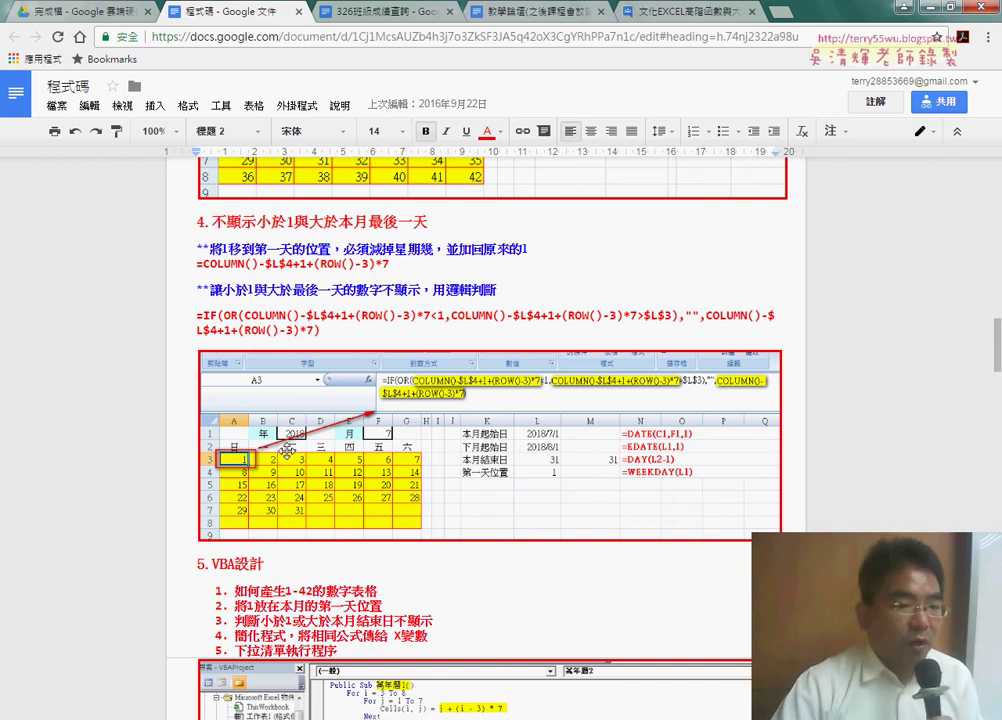
{"action": "scroll", "coordinate": [287, 451], "scroll_direction": "down", "scroll_amount": 2}
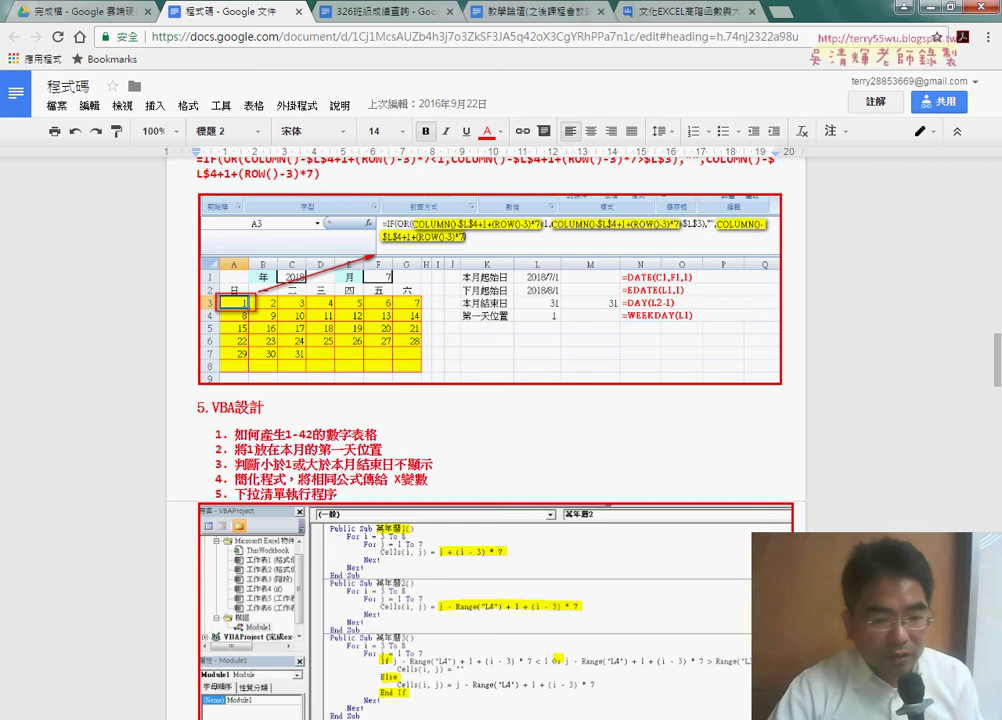
{"action": "key", "text": "alt+Tab"}
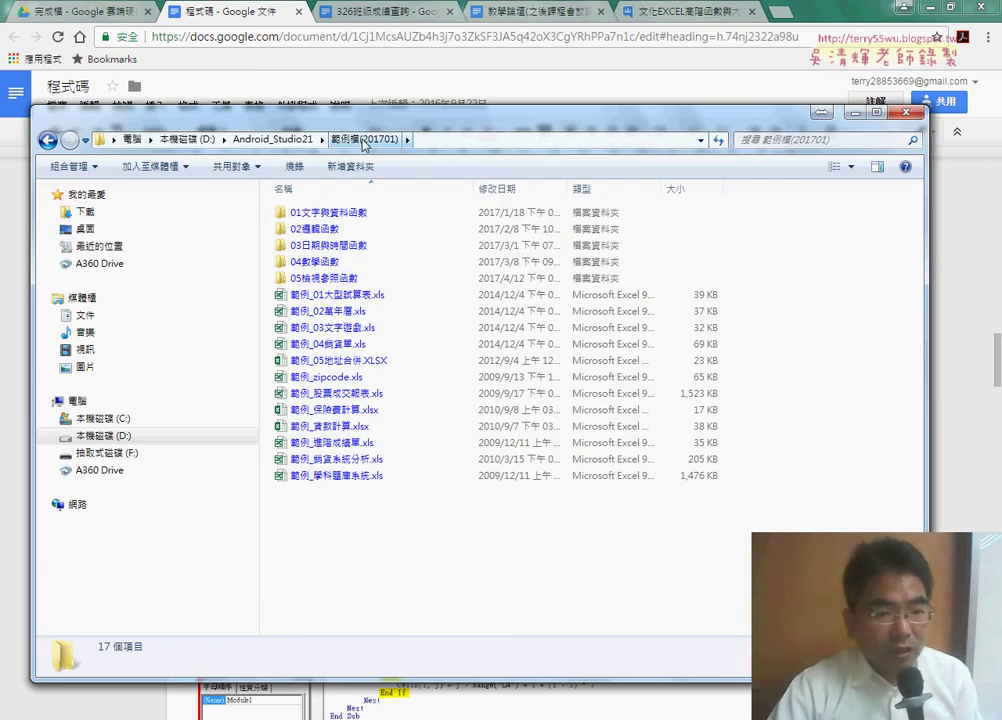
Open 範例_02萬年曆.xls from the 範例檔(201701) folder
{"action": "left_click", "coordinate": [336, 314]}
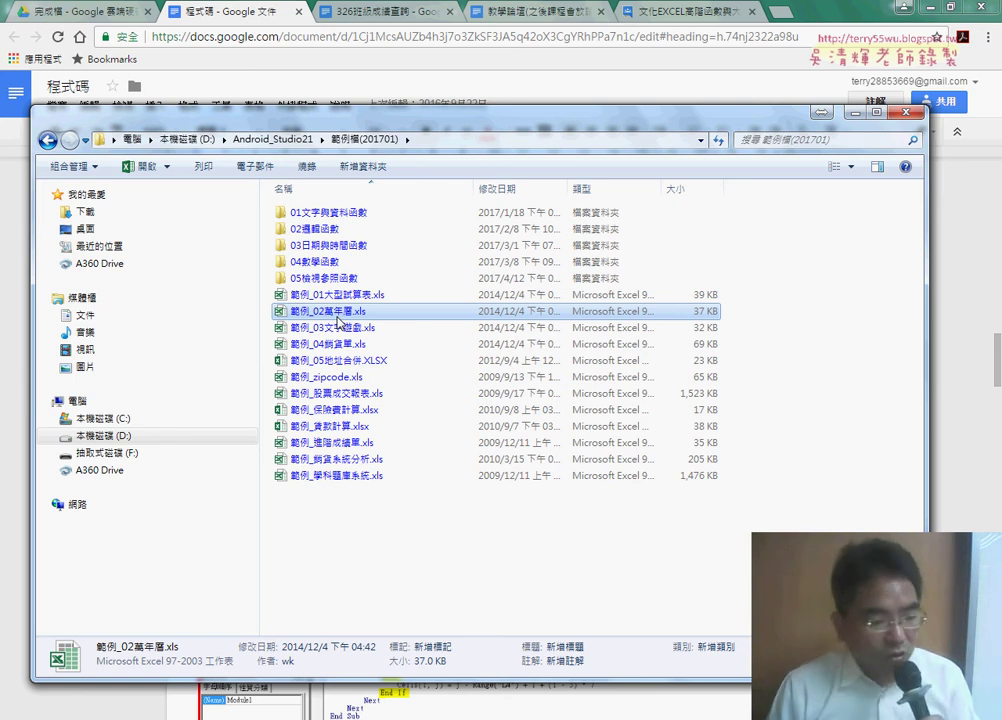
{"action": "double_click", "coordinate": [338, 311]}
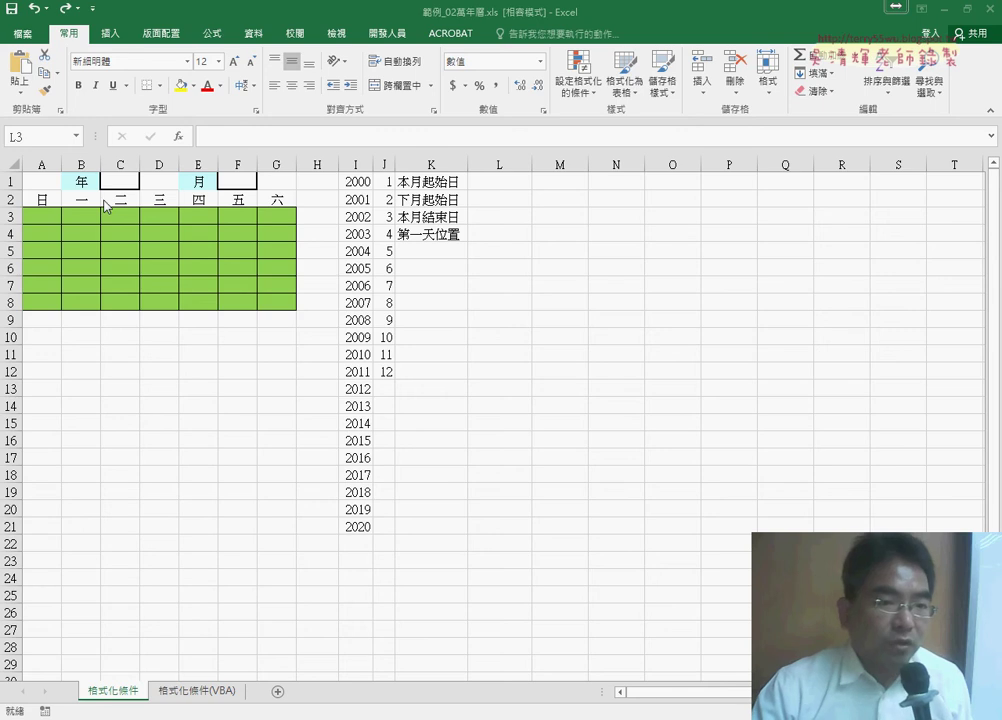
After checking the year list I1:I21, name the month numbers J1:J12 as 月 in the Name Box
{"action": "left_click_drag", "start_coordinate": [358, 182], "coordinate": [358, 524]}
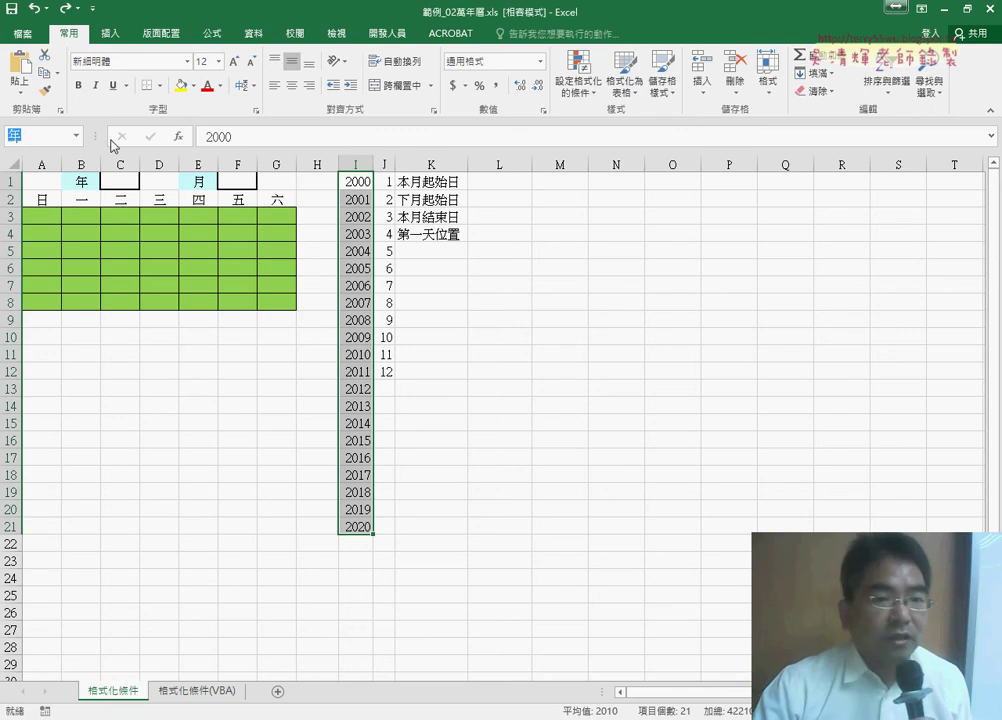
{"action": "left_click_drag", "start_coordinate": [385, 182], "coordinate": [386, 371]}
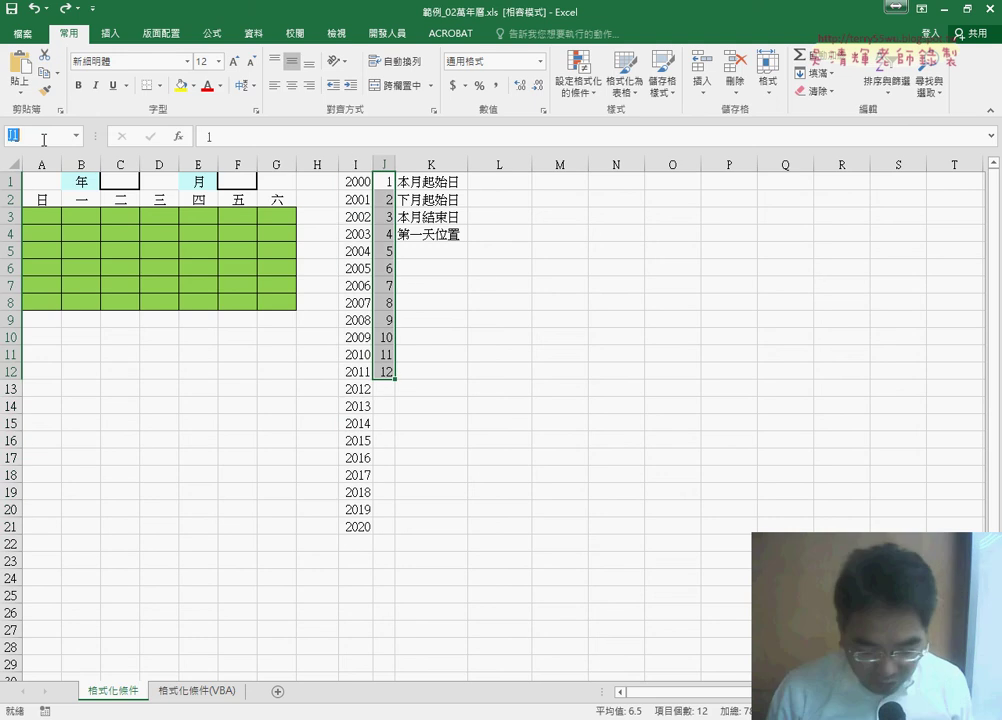
{"action": "type", "text": "月"}
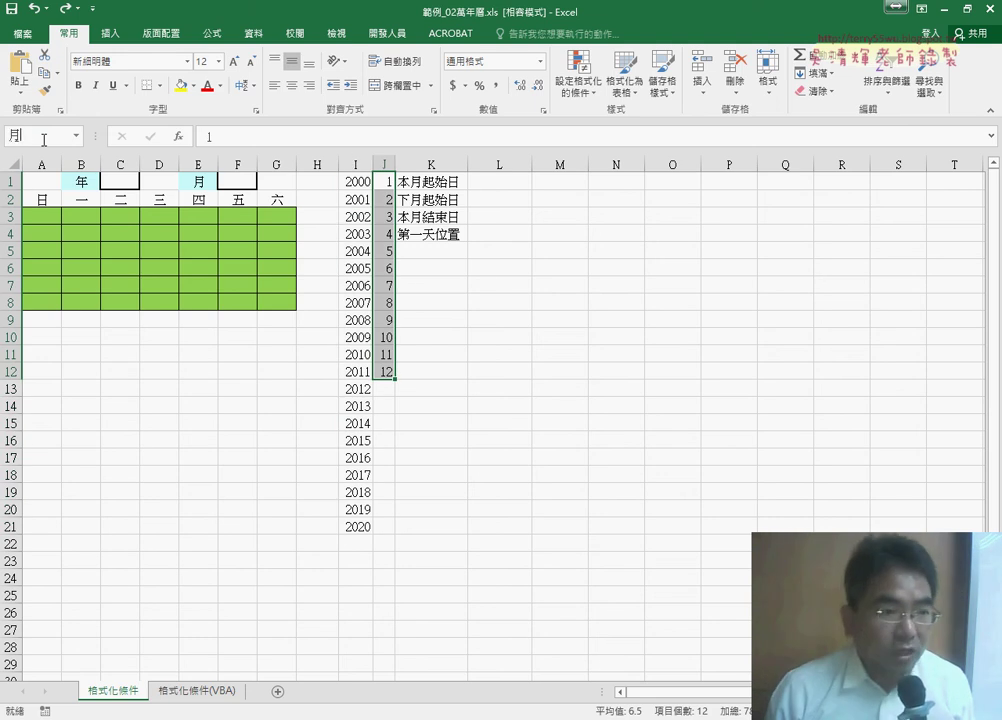
{"action": "key", "text": "Return"}
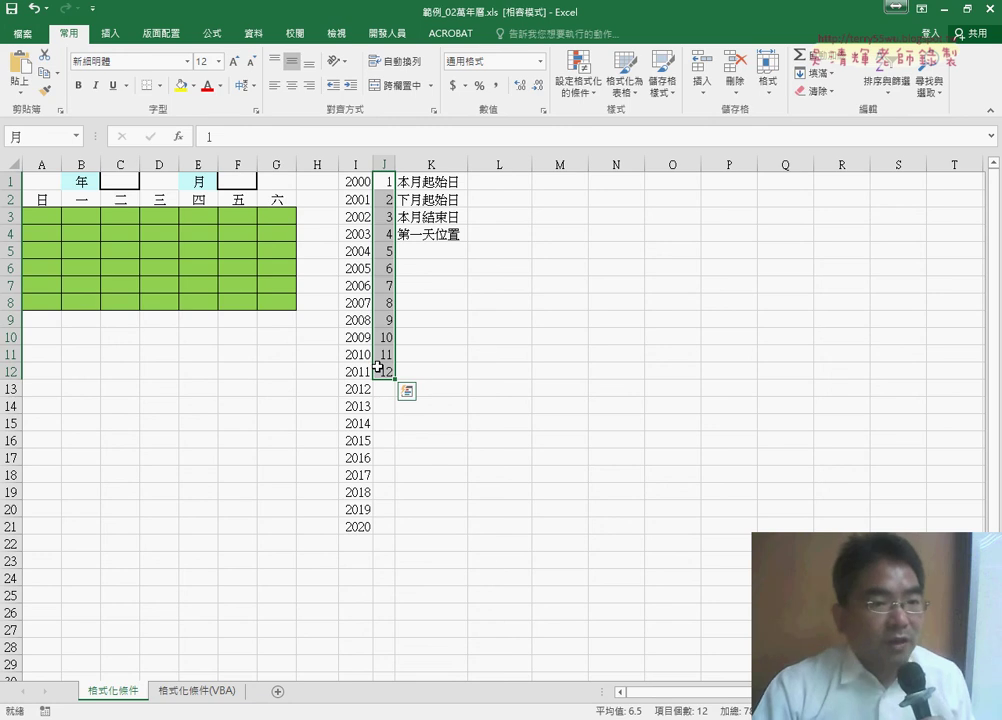
{"action": "left_click", "coordinate": [118, 184]}
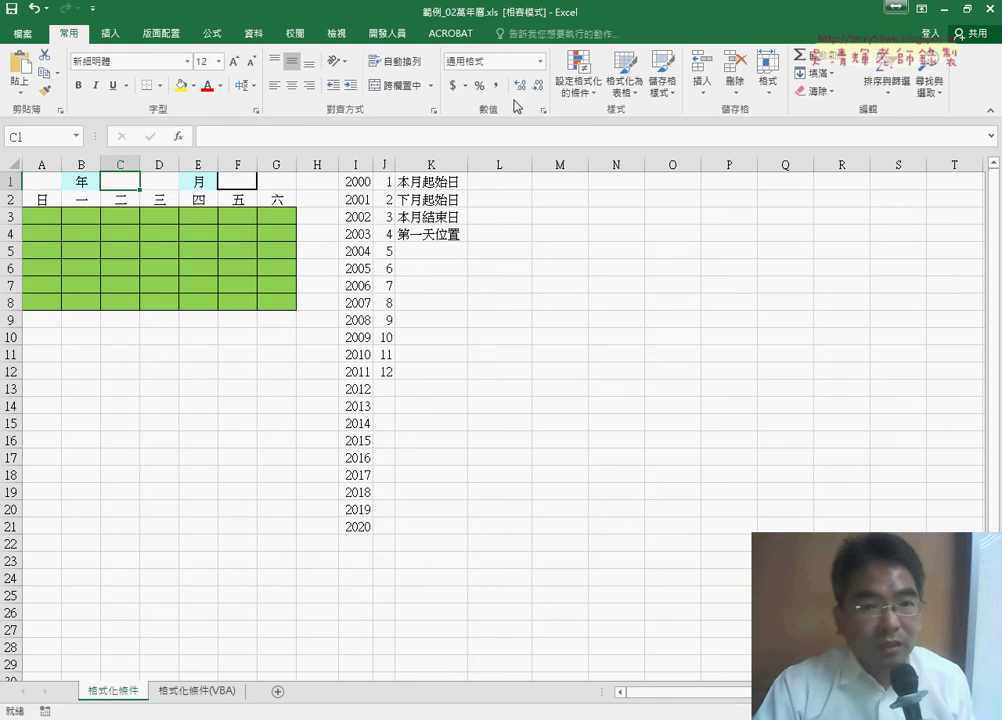
Give the year cell C1 a list validation with source =年 and check its dropdown
{"action": "left_click", "coordinate": [254, 33]}
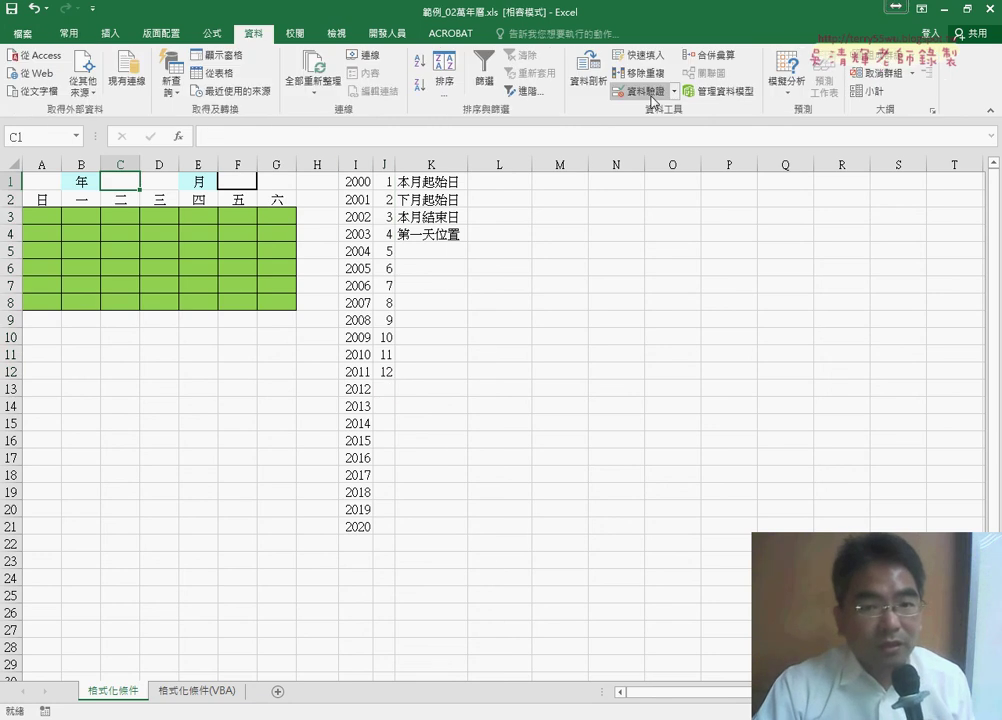
{"action": "left_click", "coordinate": [651, 94]}
{"action": "left_click", "coordinate": [500, 289]}
{"action": "left_click", "coordinate": [512, 348]}
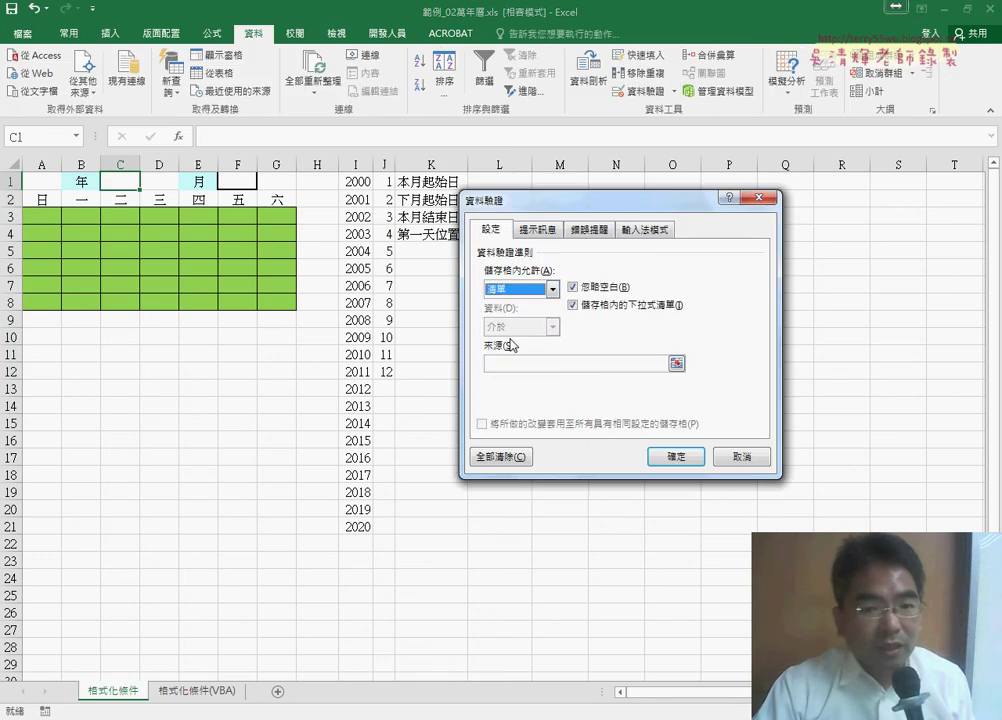
{"action": "left_click", "coordinate": [501, 365]}
{"action": "key", "text": "F3"}
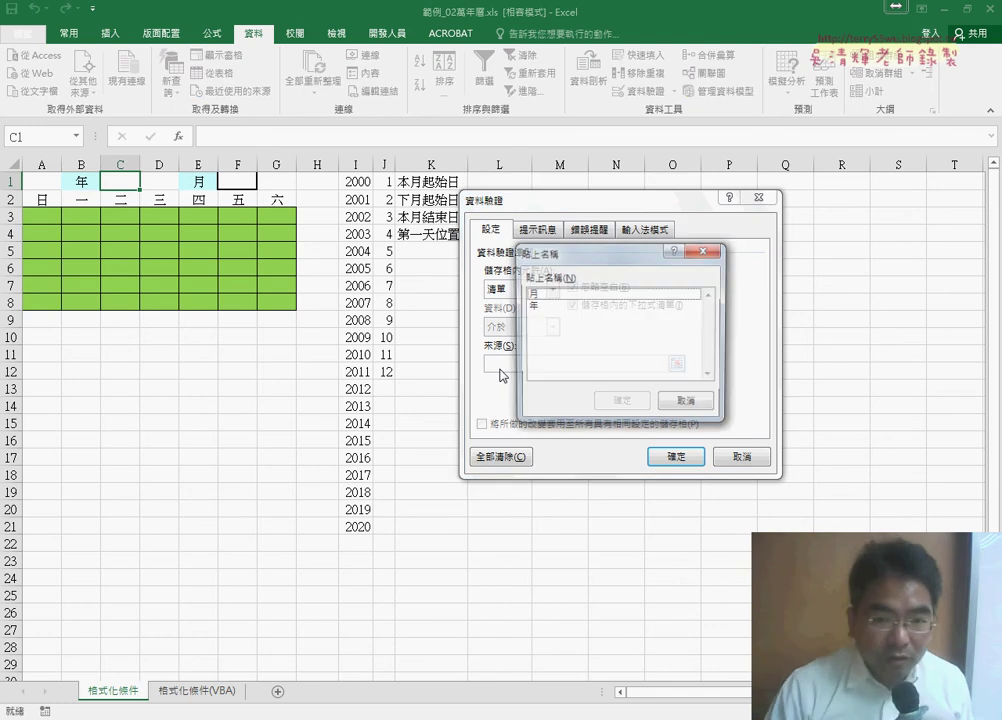
{"action": "left_click", "coordinate": [535, 305]}
{"action": "left_click", "coordinate": [621, 403]}
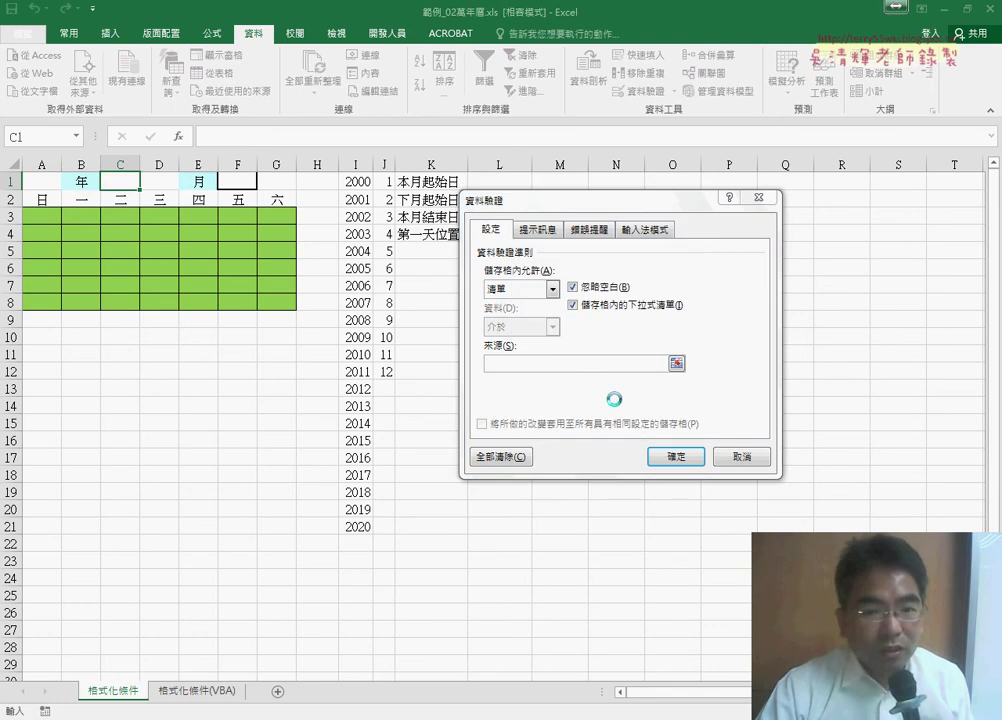
{"action": "left_click", "coordinate": [666, 456]}
{"action": "left_click", "coordinate": [146, 185]}
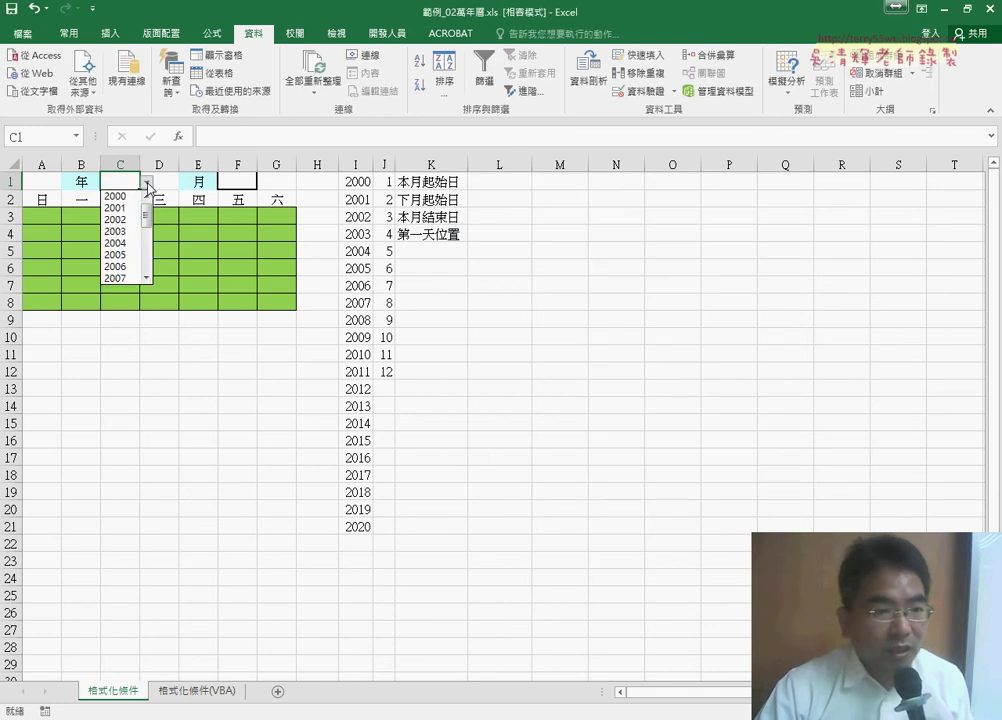
Give the month cell F1 a list validation with source =月 and check its dropdown
{"action": "left_click", "coordinate": [240, 181]}
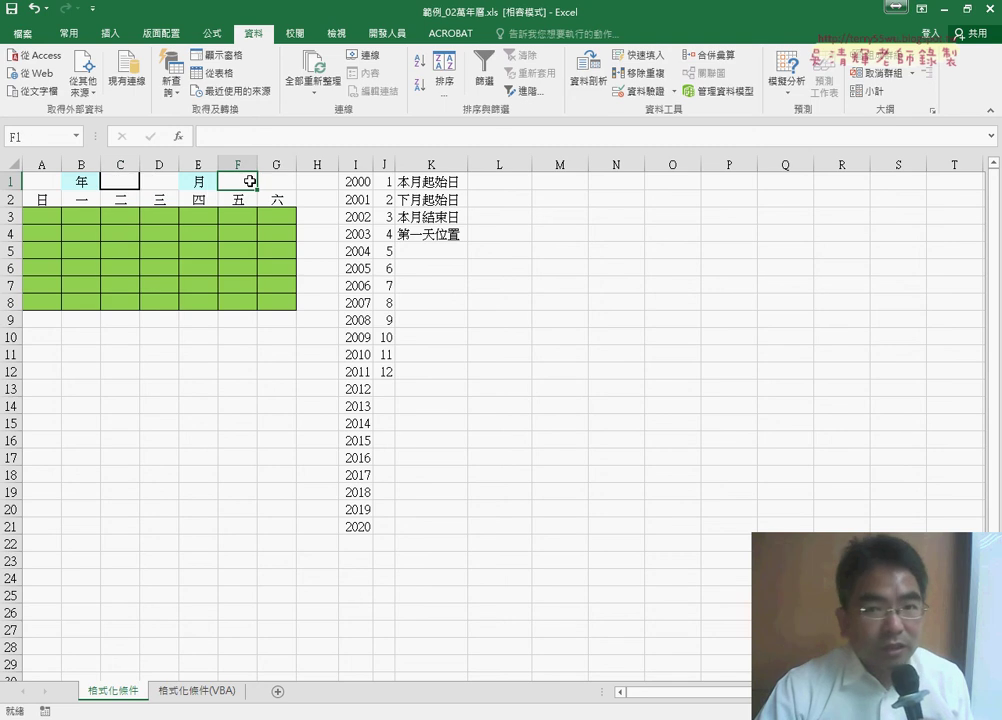
{"action": "left_click", "coordinate": [632, 91]}
{"action": "left_click", "coordinate": [553, 289]}
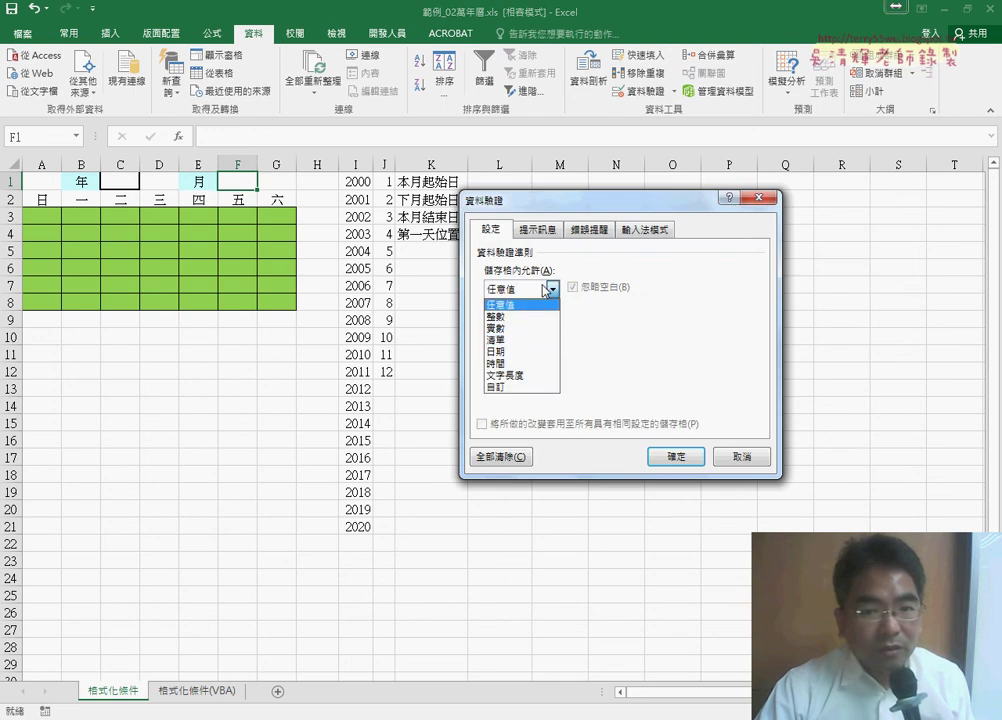
{"action": "left_click", "coordinate": [524, 342]}
{"action": "left_click", "coordinate": [519, 364]}
{"action": "key", "text": "F3"}
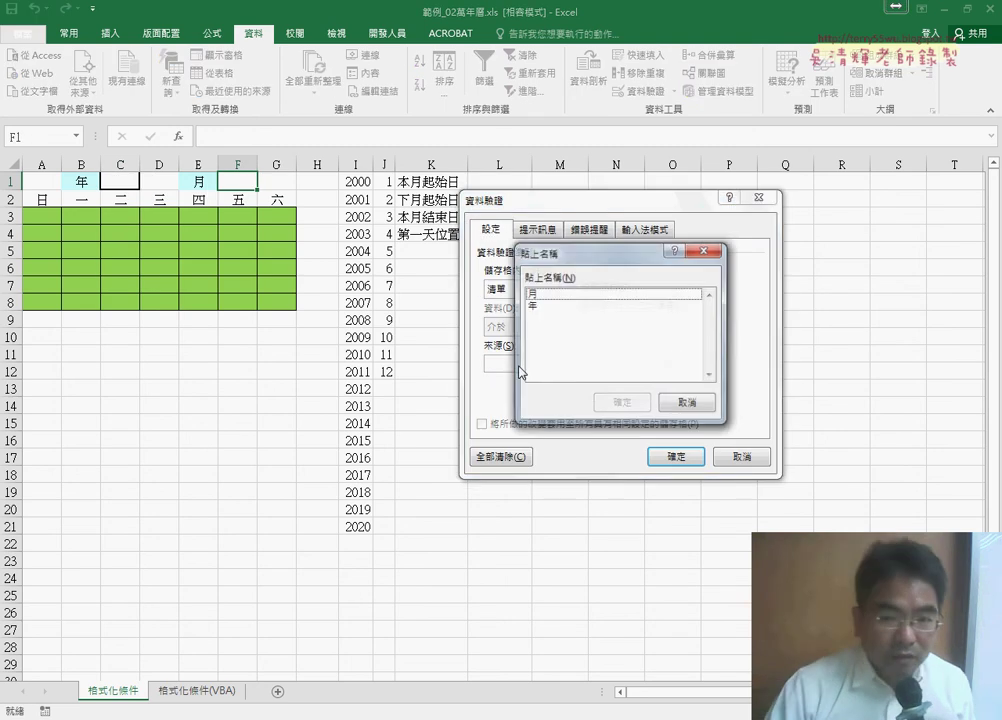
{"action": "double_click", "coordinate": [548, 298]}
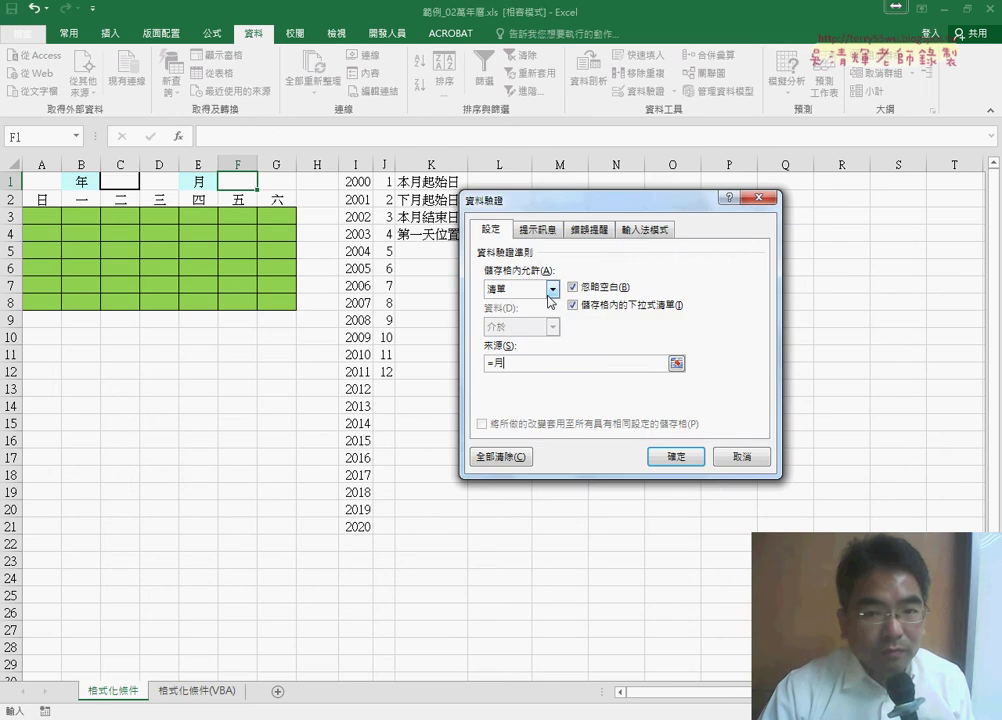
{"action": "left_click", "coordinate": [676, 456]}
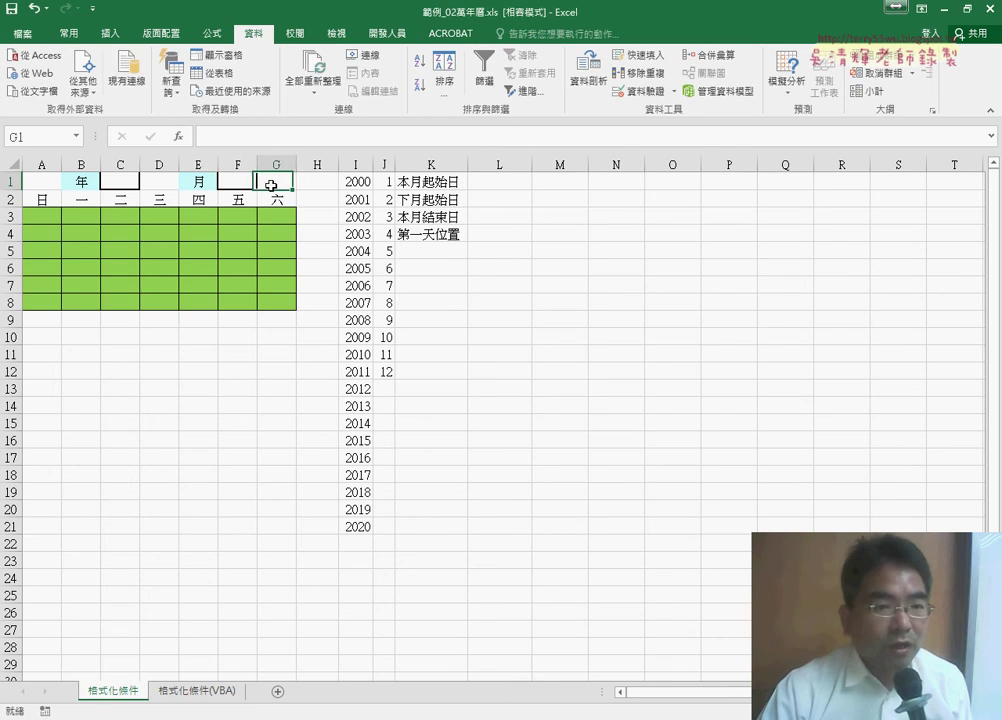
{"action": "left_click", "coordinate": [262, 182]}
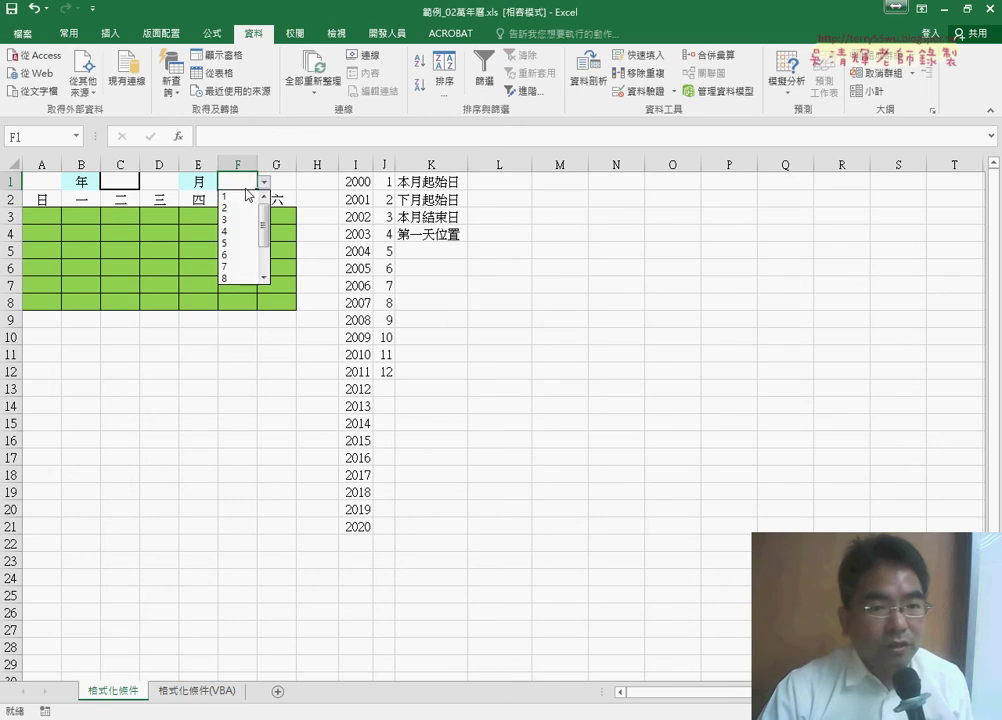
{"action": "left_click", "coordinate": [233, 177]}
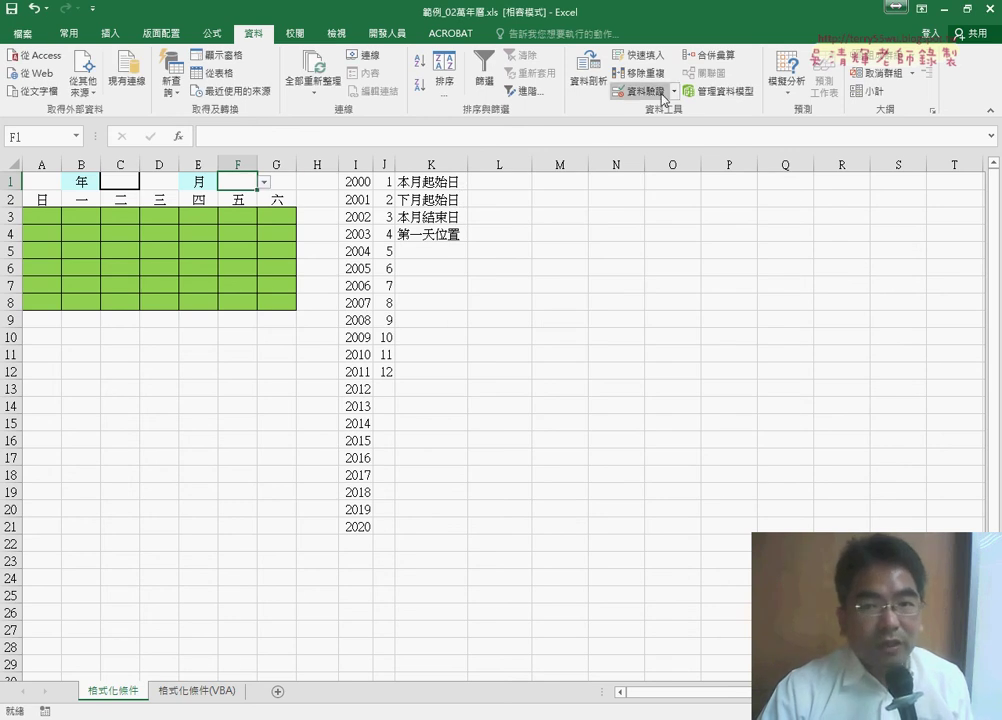
{"action": "left_click", "coordinate": [640, 91]}
Confirm the =月 list source, then hide helper columns I and J and select A3
{"action": "left_click", "coordinate": [498, 363]}
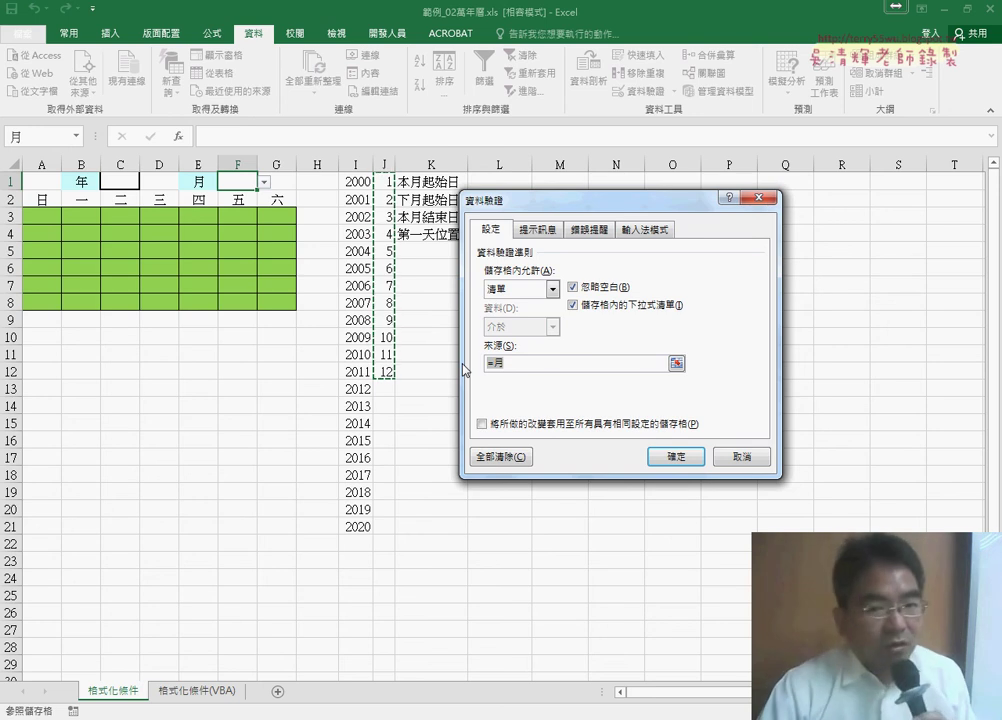
{"action": "left_click", "coordinate": [697, 463]}
{"action": "left_click_drag", "start_coordinate": [384, 163], "coordinate": [358, 163]}
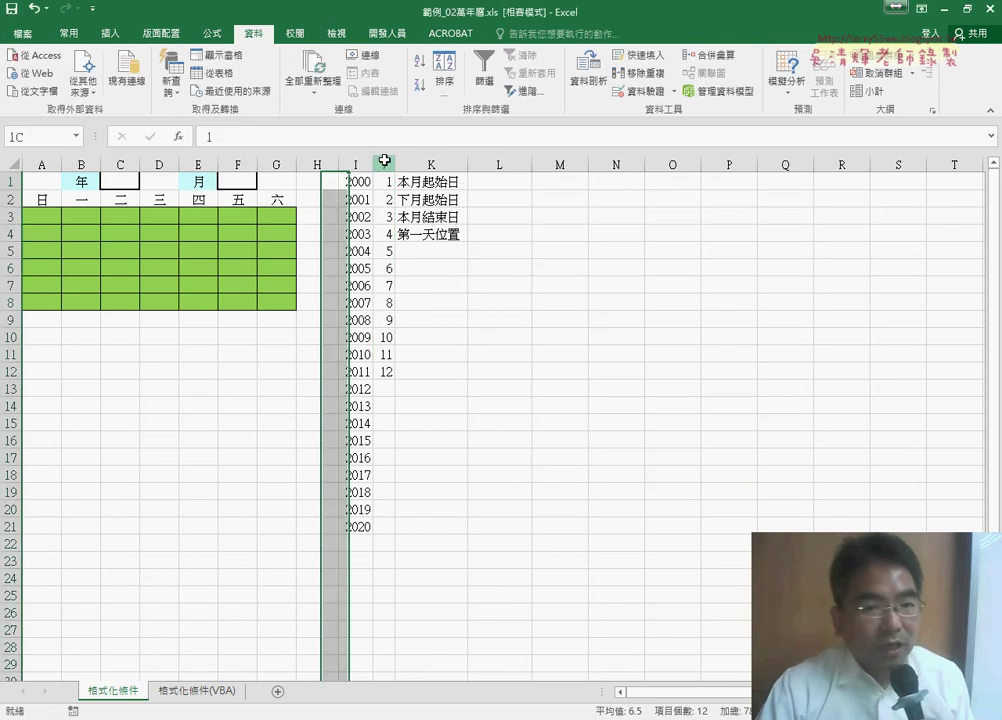
{"action": "right_click", "coordinate": [362, 198]}
{"action": "left_click", "coordinate": [398, 402]}
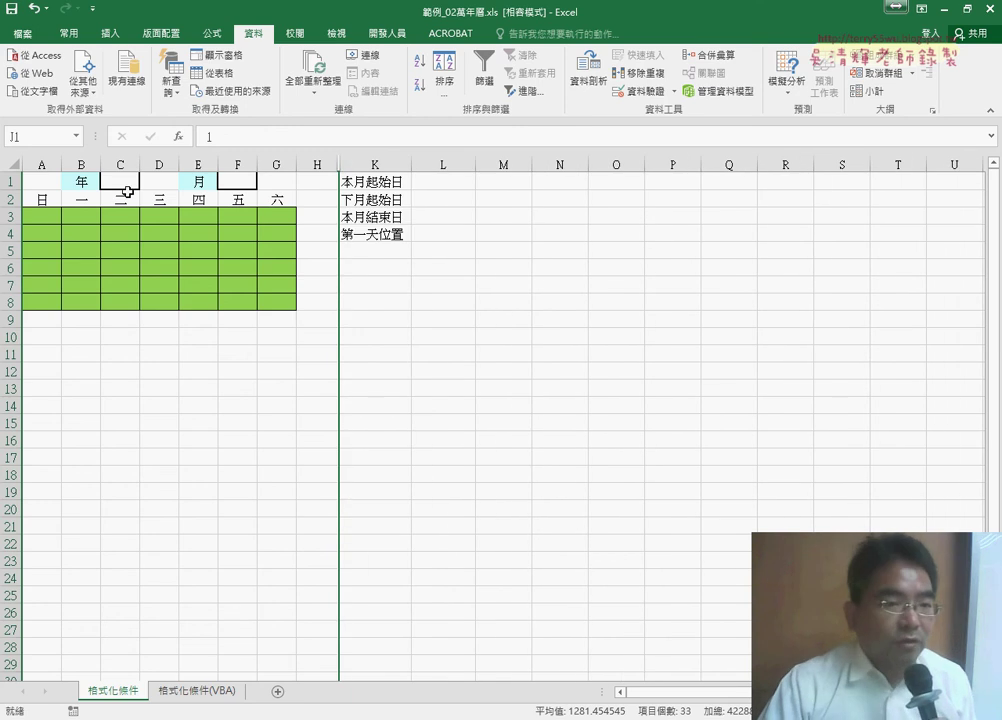
{"action": "left_click", "coordinate": [42, 215]}
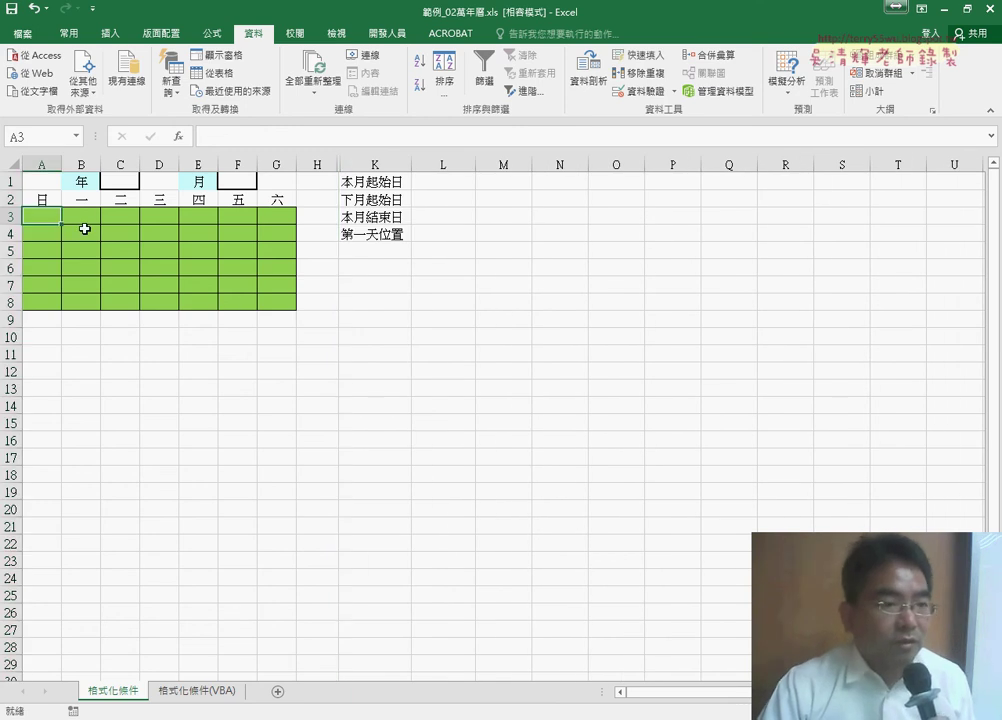
Insert =COLUMN() from the Lookup & Reference functions into A3
{"action": "left_click", "coordinate": [182, 137]}
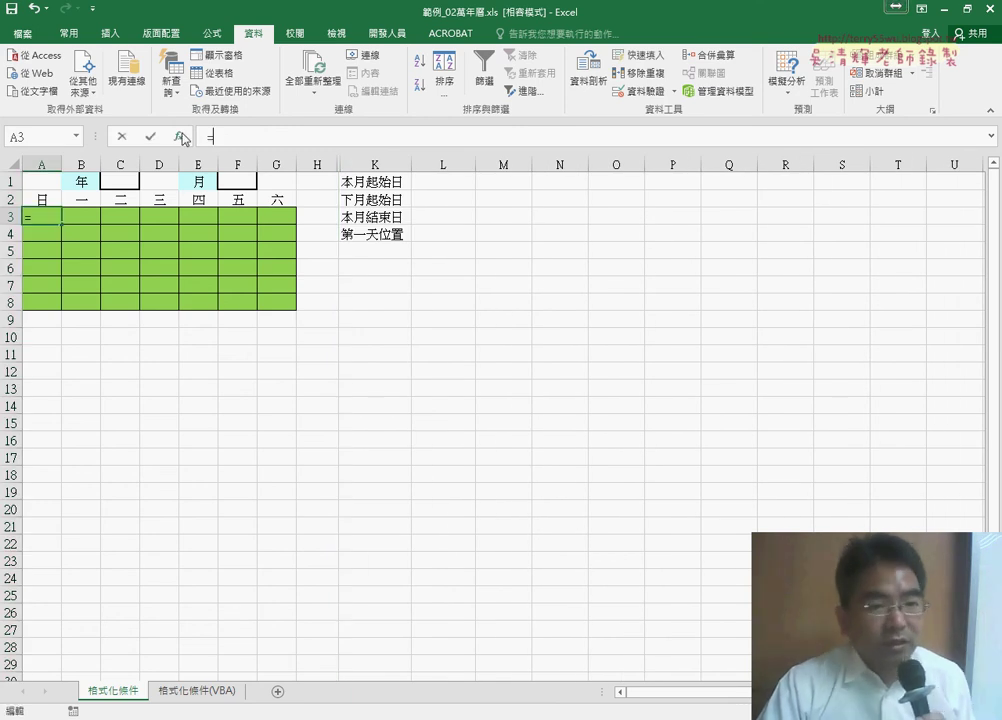
{"action": "left_click", "coordinate": [637, 257]}
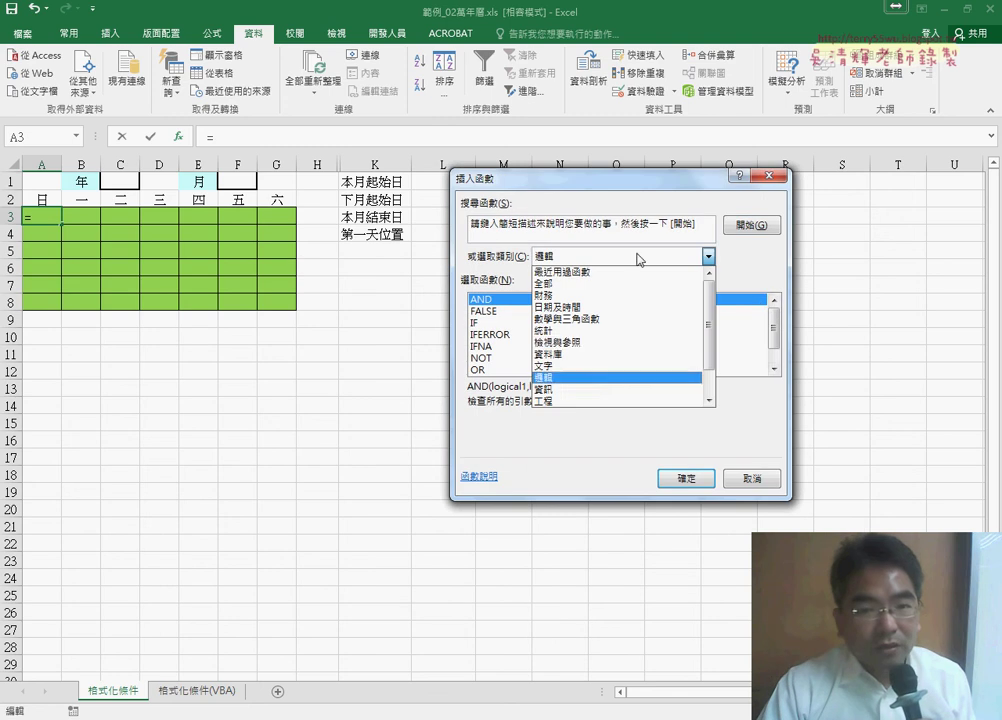
{"action": "left_click", "coordinate": [631, 342]}
{"action": "double_click", "coordinate": [492, 334]}
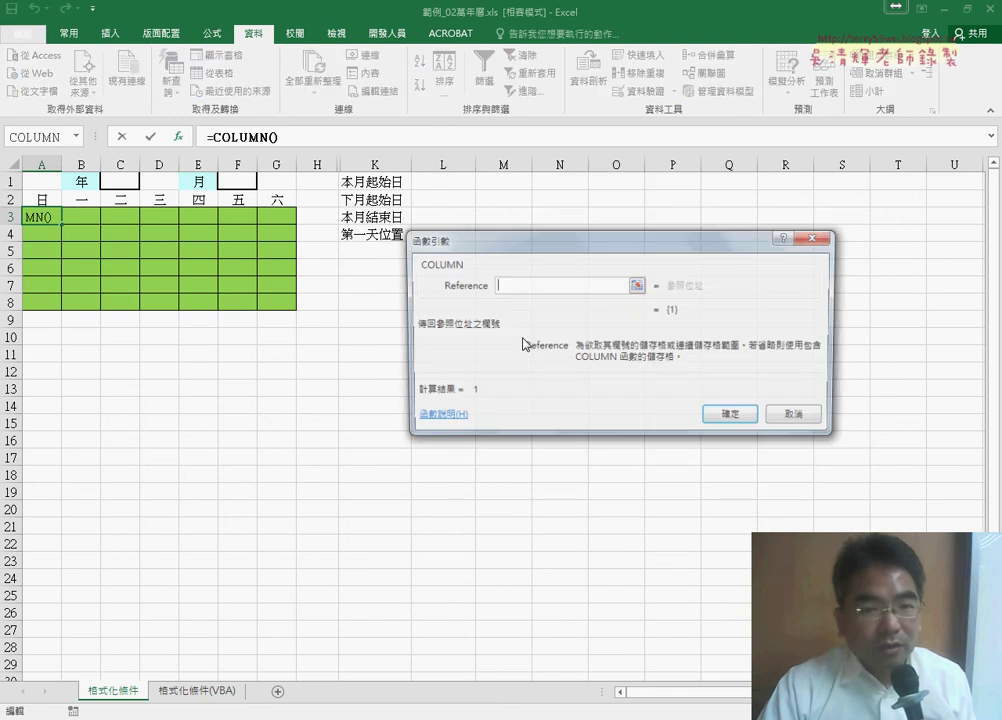
{"action": "left_click", "coordinate": [712, 420]}
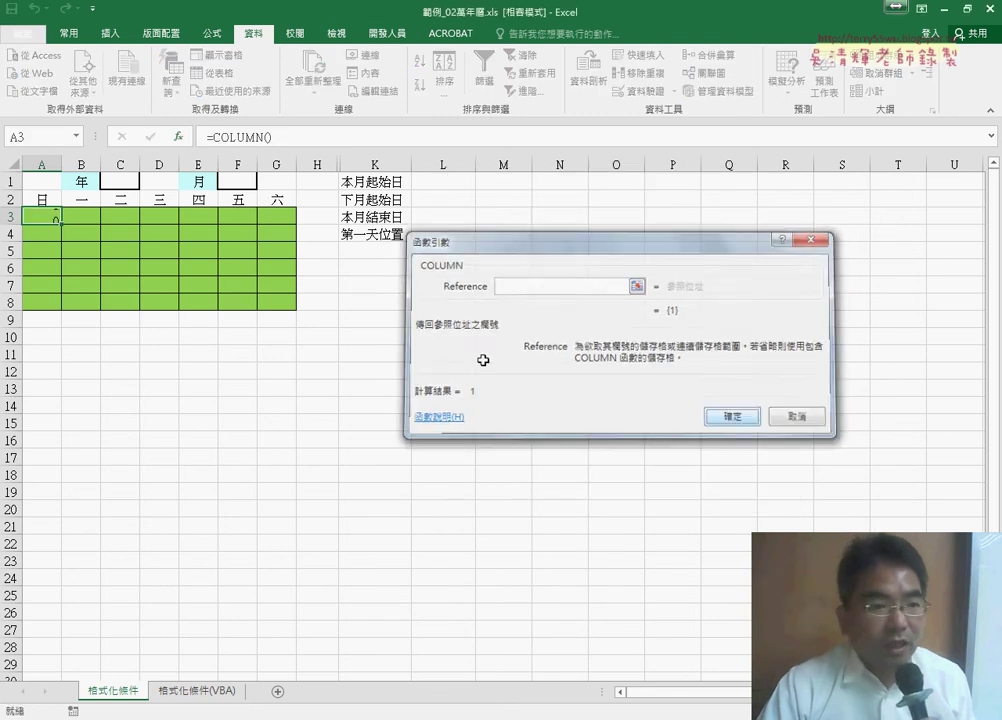
Fill the COLUMN formula over A3:G8 so each row reads 1 to 7
{"action": "mouse_move", "coordinate": [62, 223]}
{"action": "left_mouse_down"}
{"action": "mouse_move", "coordinate": [296, 224]}
{"action": "mouse_move", "coordinate": [297, 313]}
{"action": "left_mouse_up"}
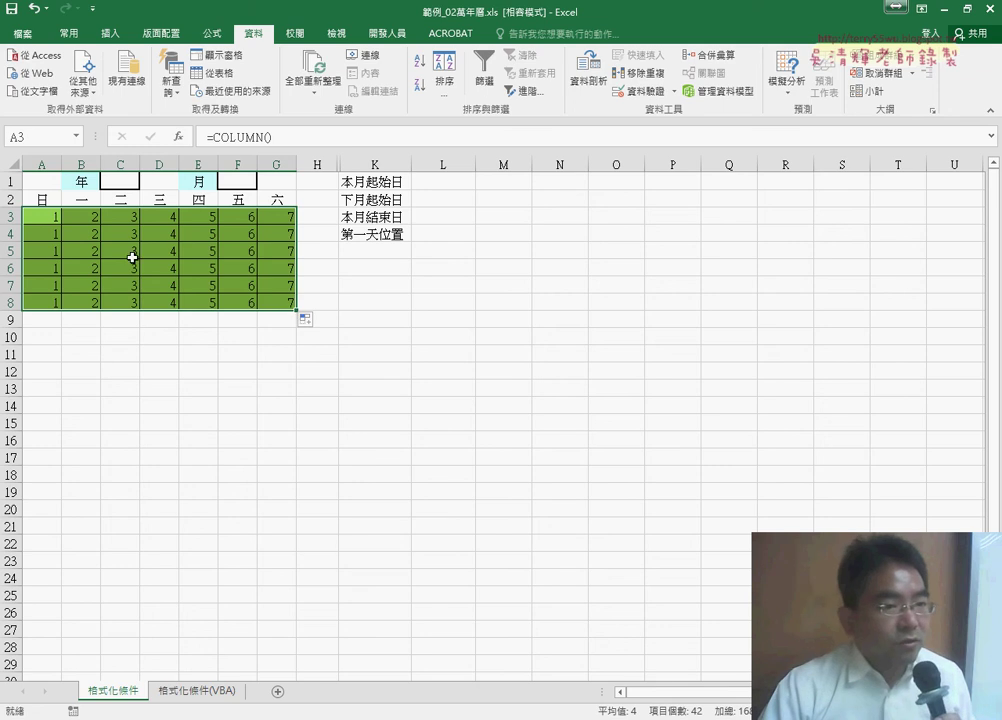
{"action": "left_click", "coordinate": [39, 217]}
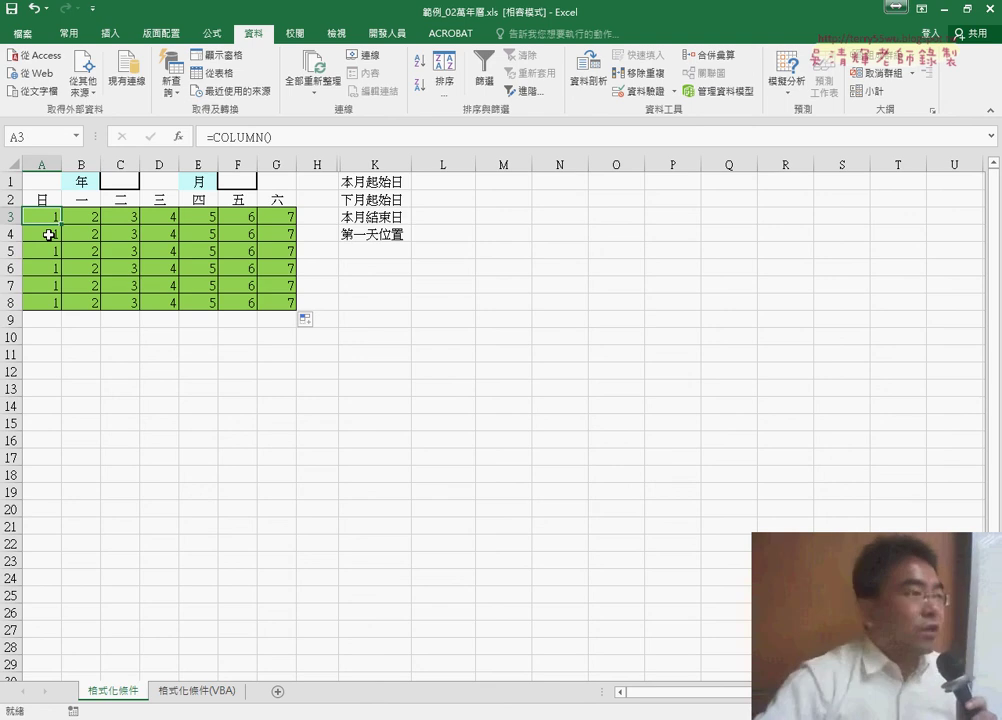
{"action": "left_click", "coordinate": [286, 145]}
Extend A3's formula to =COLUMN()+(ROW()-3)*7
{"action": "type", "text": "+"}
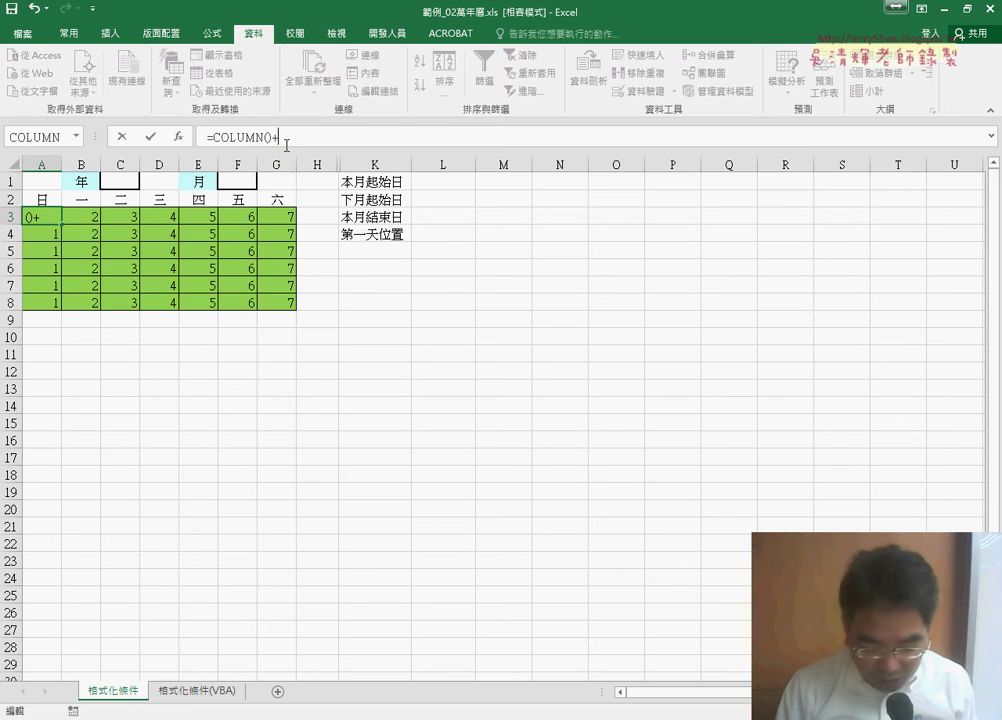
{"action": "type", "text": "row"}
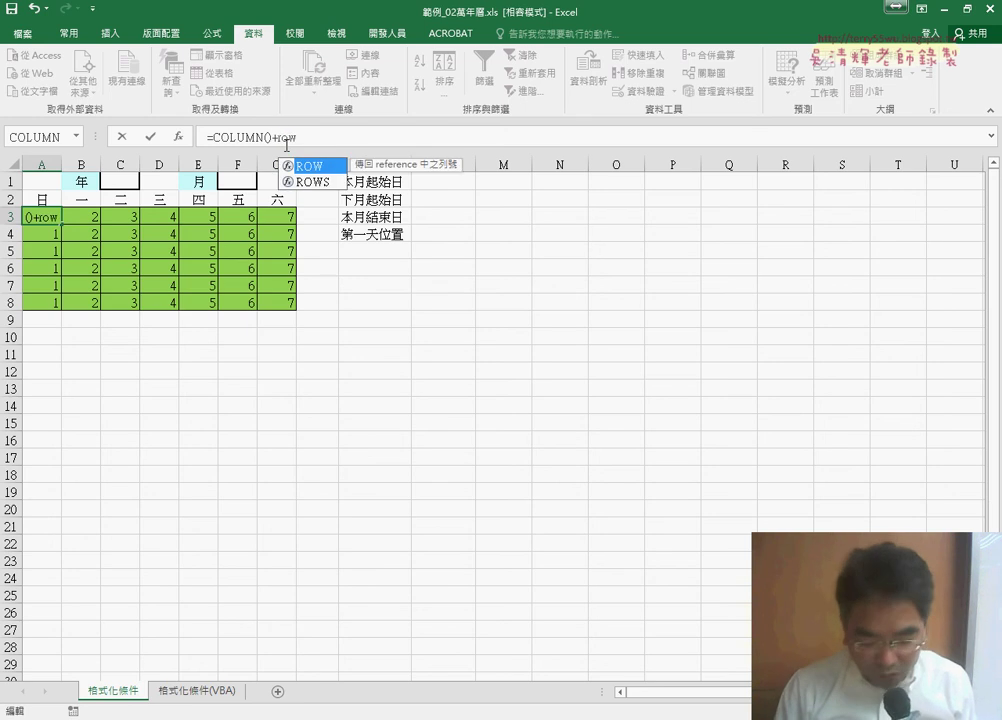
{"action": "type", "text": "()-3"}
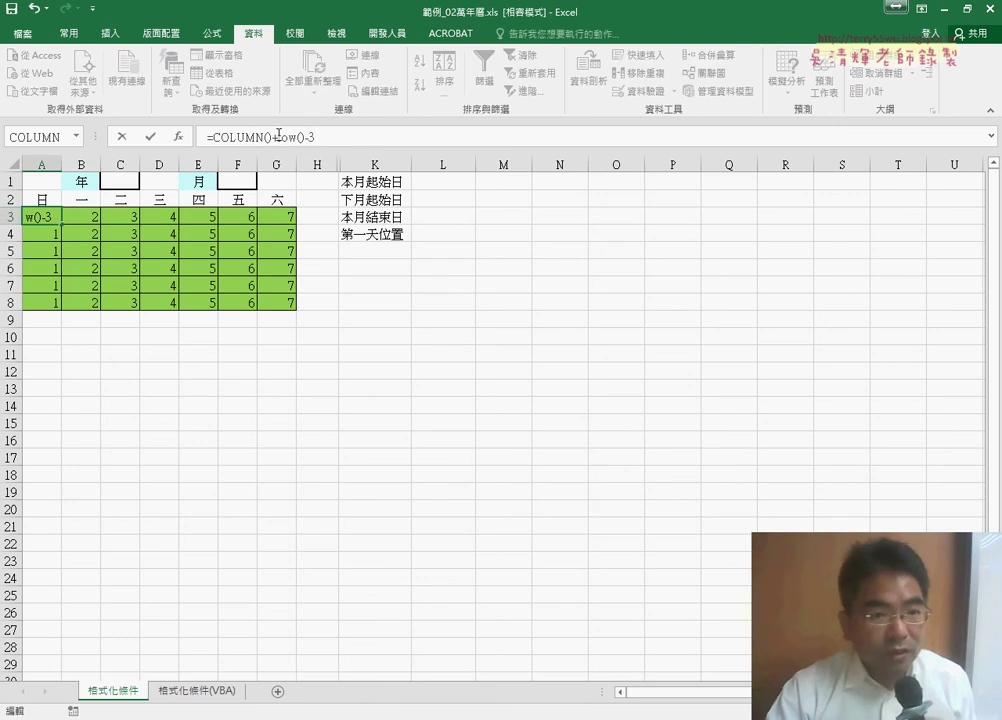
{"action": "type", "text": "("}
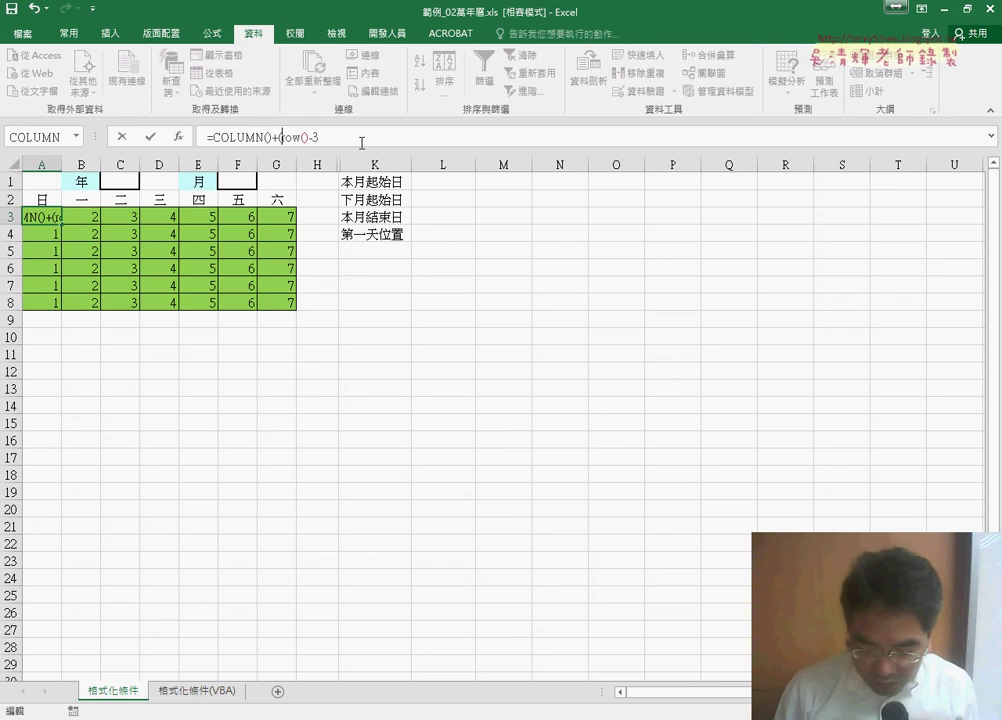
{"action": "type", "text": ")-3)*"}
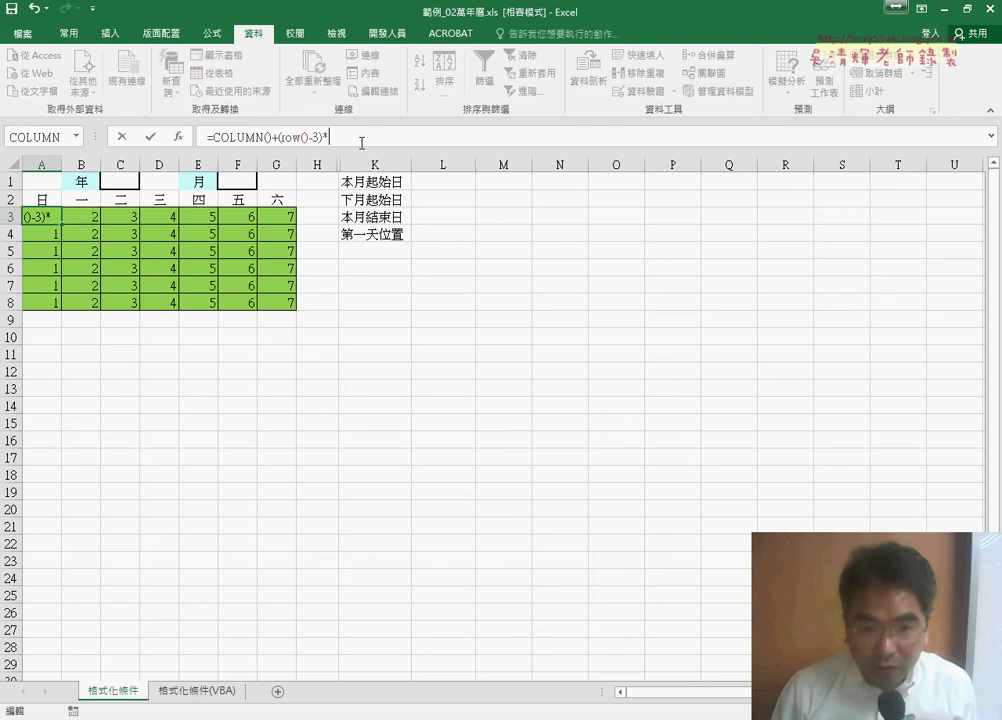
{"action": "type", "text": "7"}
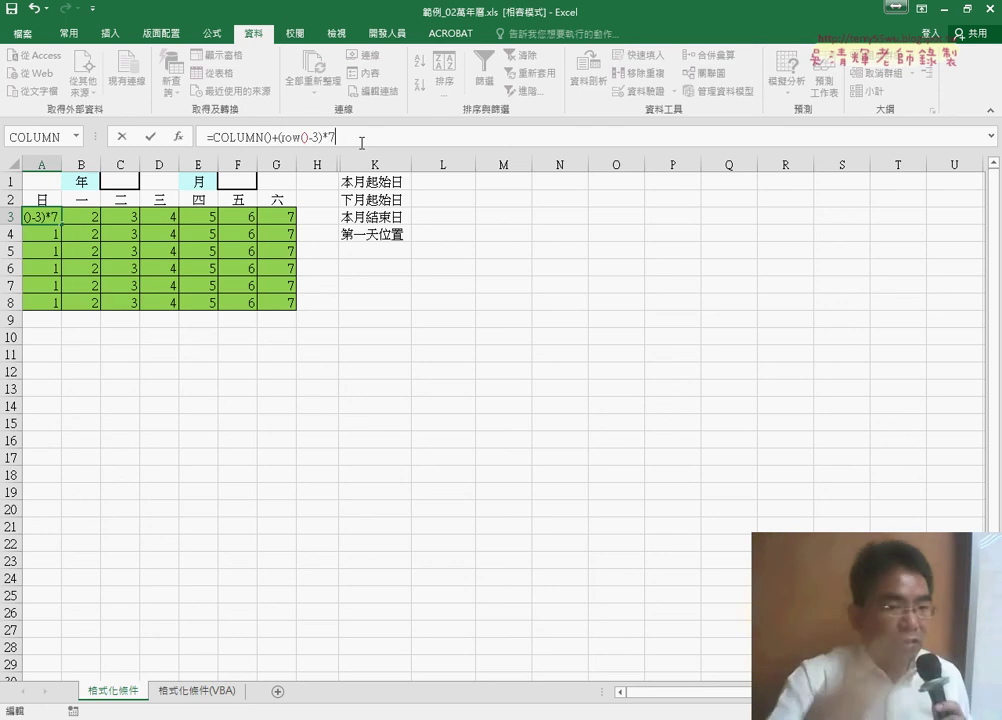
Commit A3's formula and fill it over A3:G8 to number the grid 1 to 42
{"action": "left_click", "coordinate": [150, 137]}
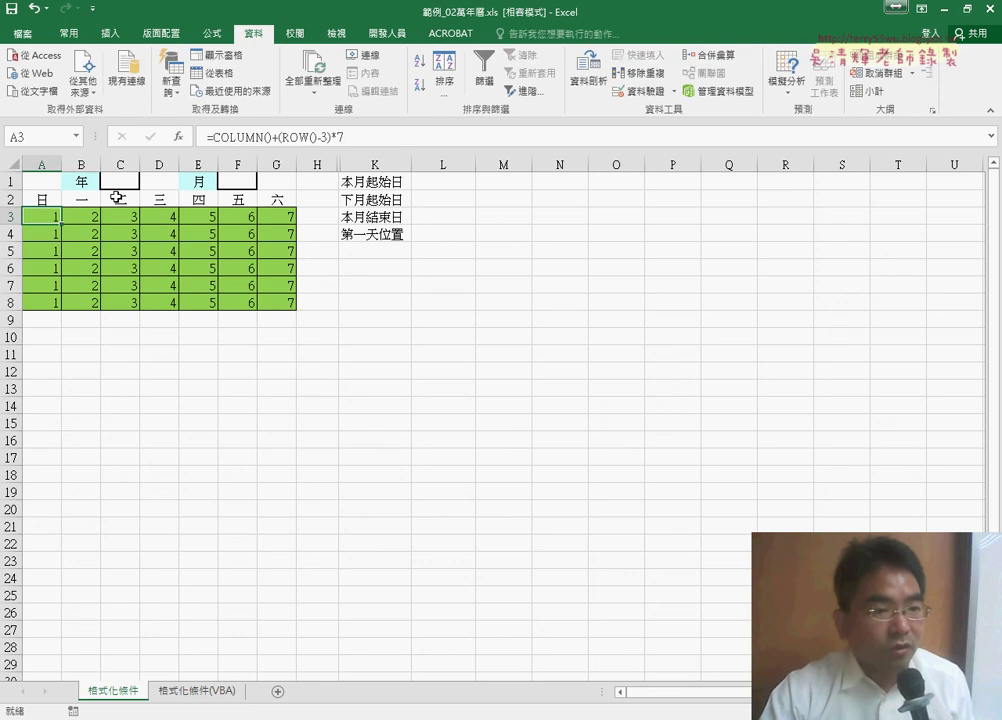
{"action": "mouse_move", "coordinate": [62, 228]}
{"action": "left_mouse_down"}
{"action": "mouse_move", "coordinate": [312, 234]}
{"action": "mouse_move", "coordinate": [293, 314]}
{"action": "left_mouse_up"}
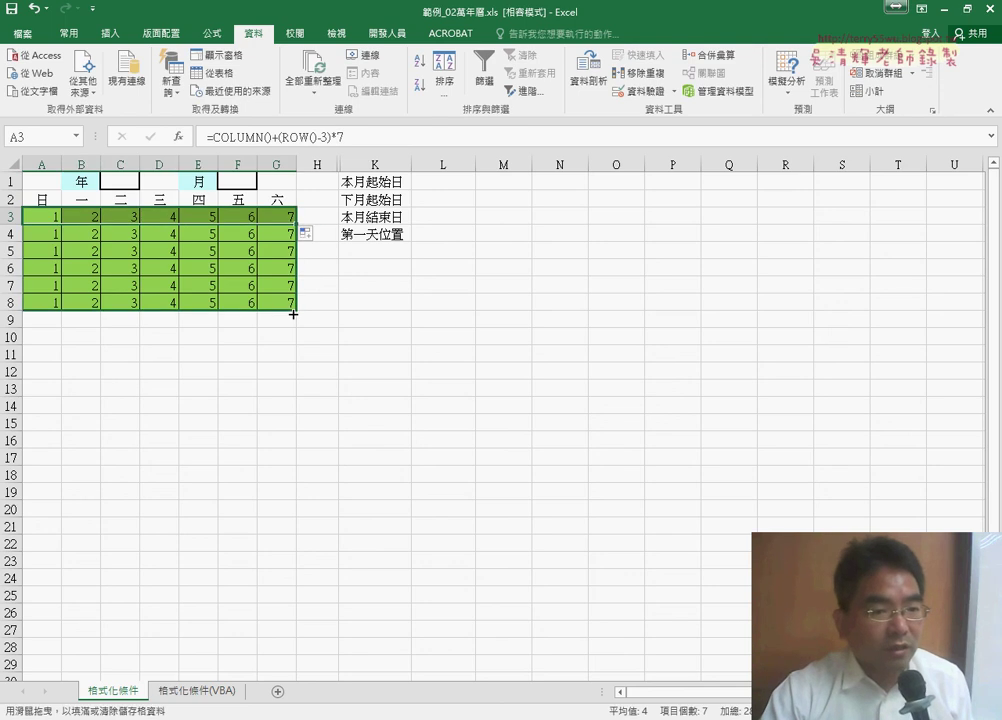
{"action": "left_click_drag", "start_coordinate": [293, 314], "coordinate": [292, 313]}
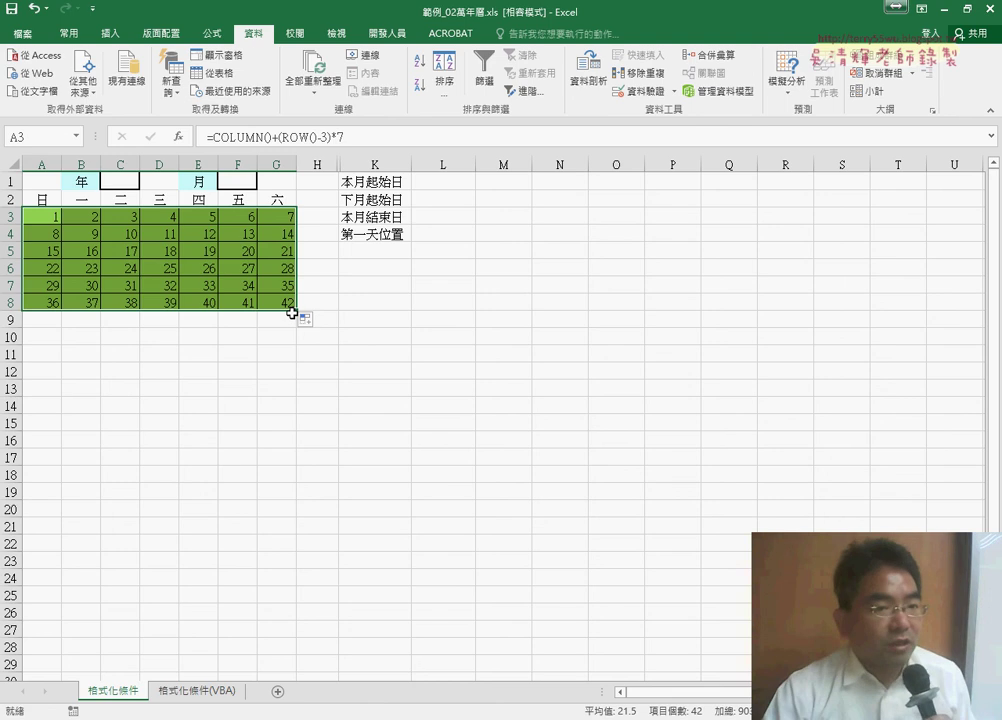
Choose year 2017 in C1 and month 4 in F1 from their dropdowns
{"action": "left_click", "coordinate": [117, 187]}
{"action": "left_click", "coordinate": [146, 182]}
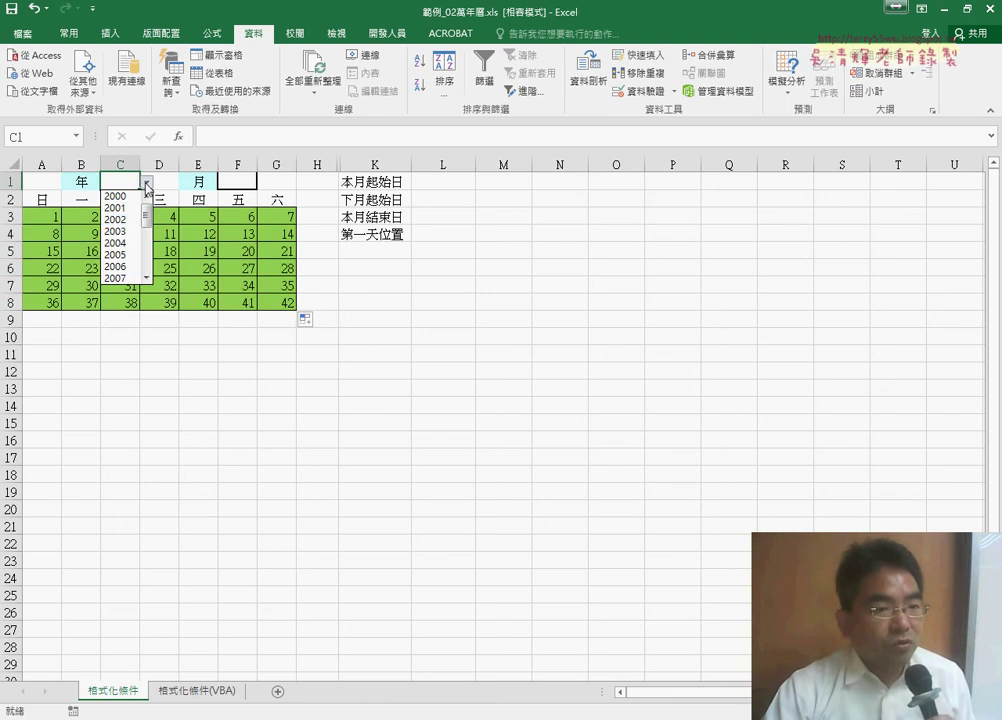
{"action": "left_click_drag", "start_coordinate": [147, 217], "coordinate": [147, 261]}
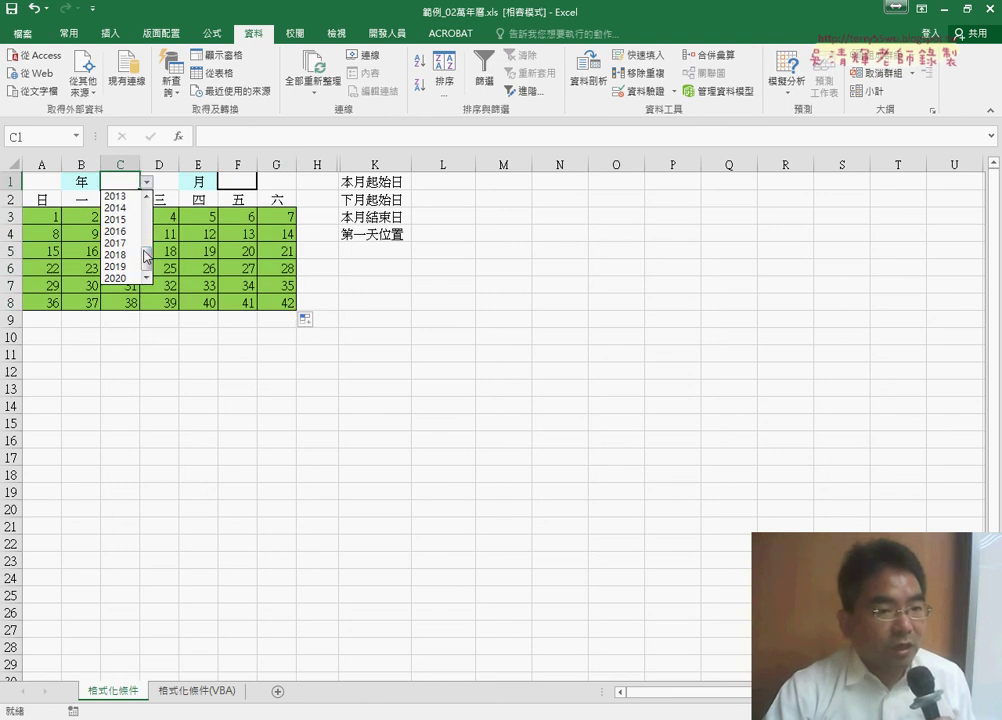
{"action": "left_click", "coordinate": [115, 243]}
{"action": "left_click", "coordinate": [250, 178]}
{"action": "left_click", "coordinate": [264, 181]}
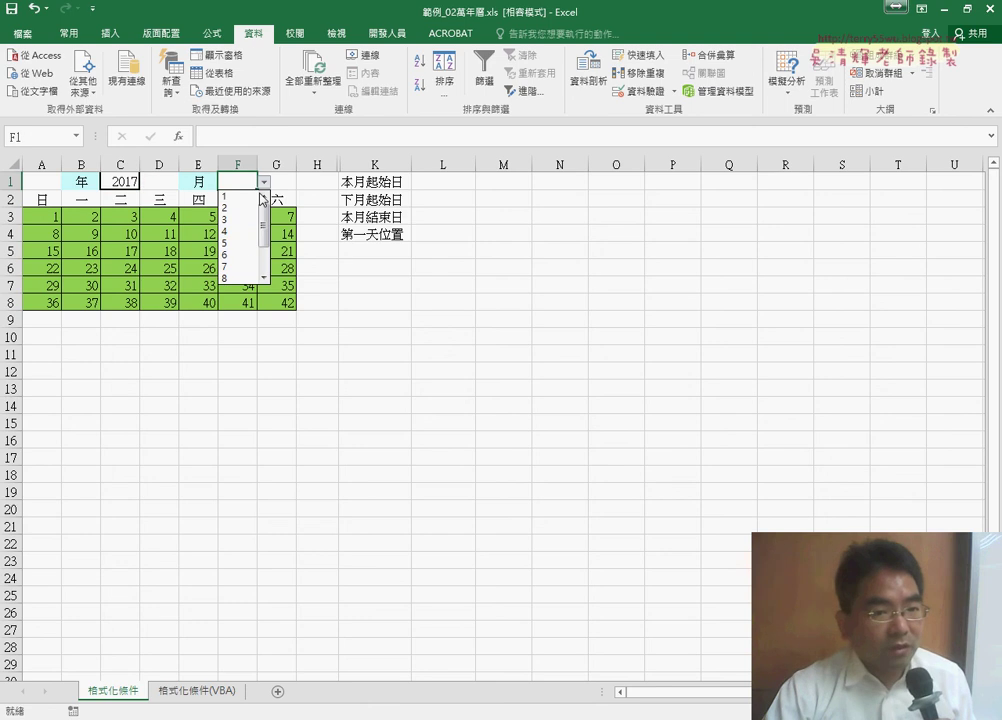
{"action": "left_click", "coordinate": [242, 227]}
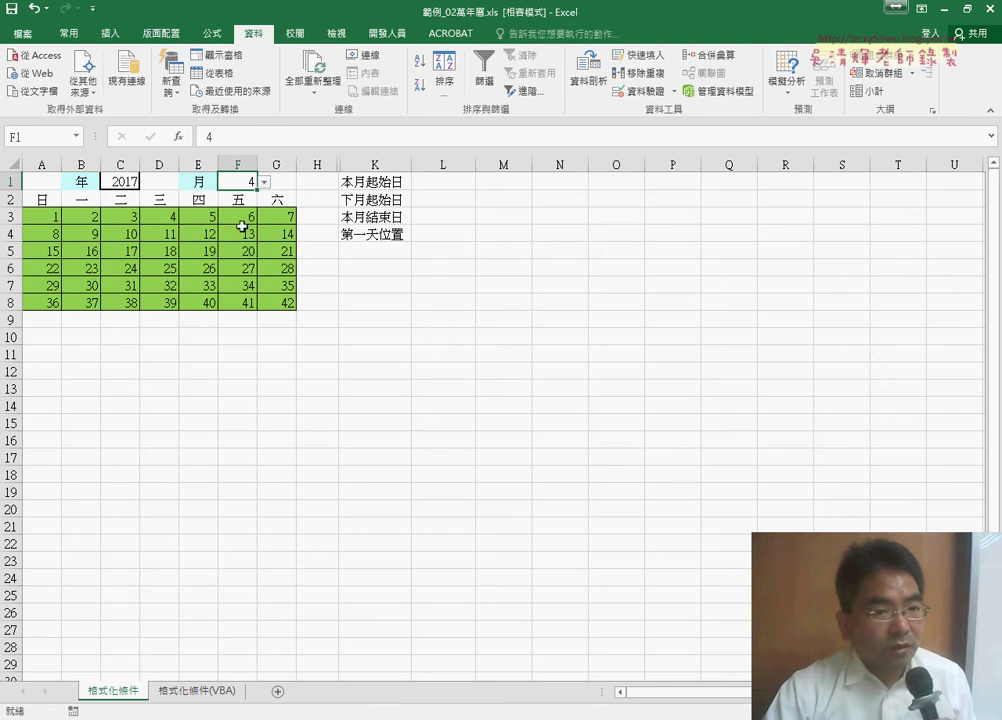
{"action": "left_click", "coordinate": [373, 183]}
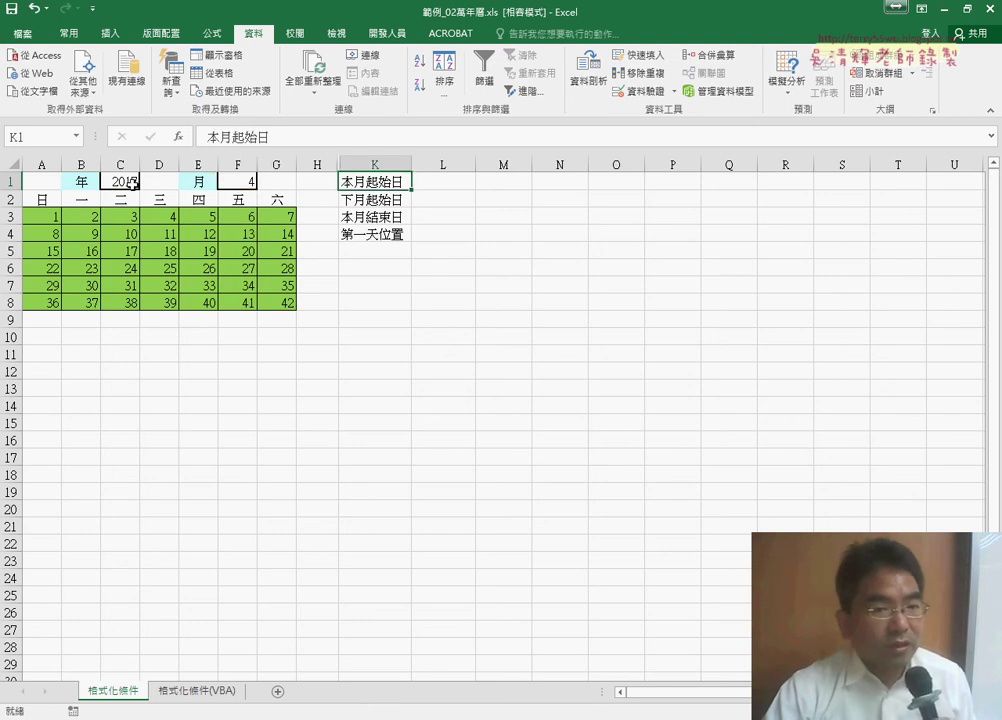
Enter =DATE(C1,F1,1) in L1 so it shows 2017/4/1
{"action": "left_click", "coordinate": [432, 180]}
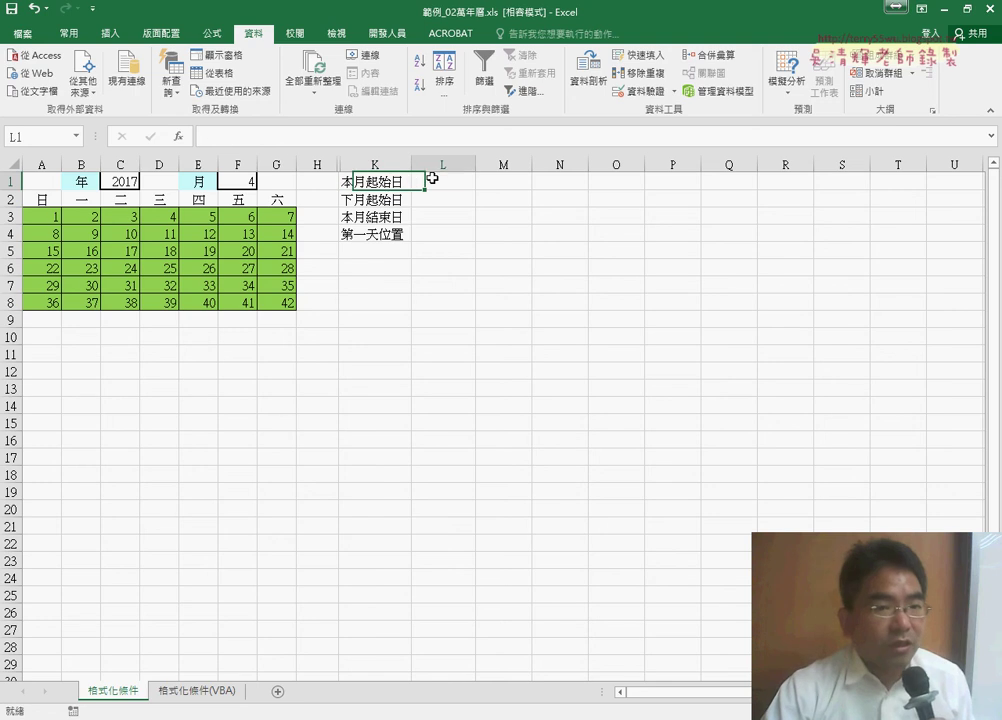
{"action": "left_click", "coordinate": [176, 136]}
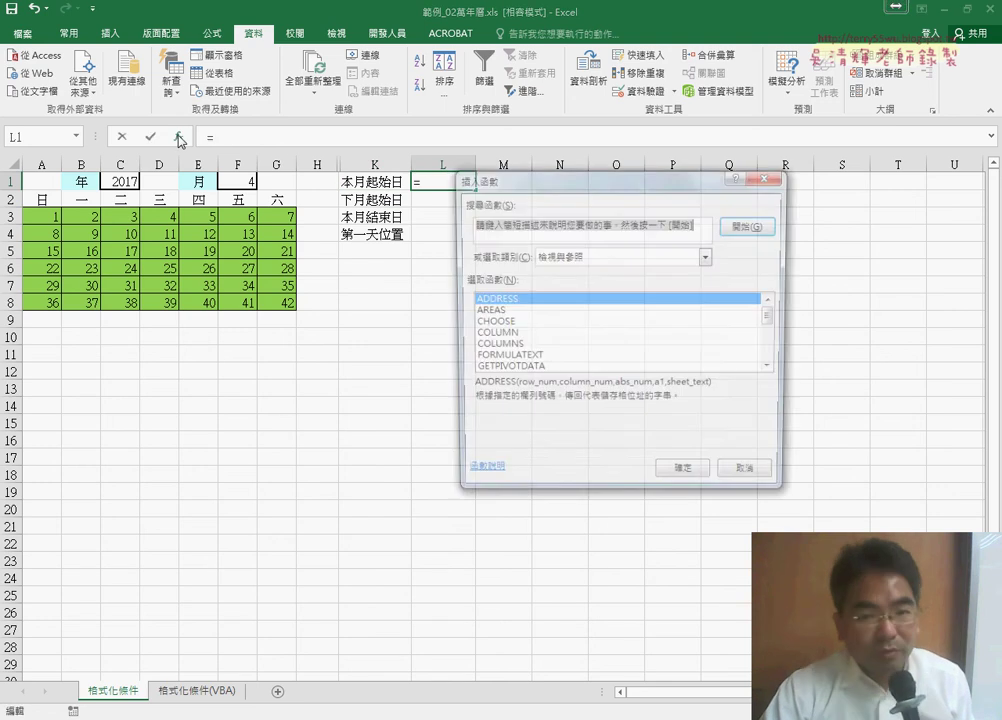
{"action": "left_click", "coordinate": [604, 262]}
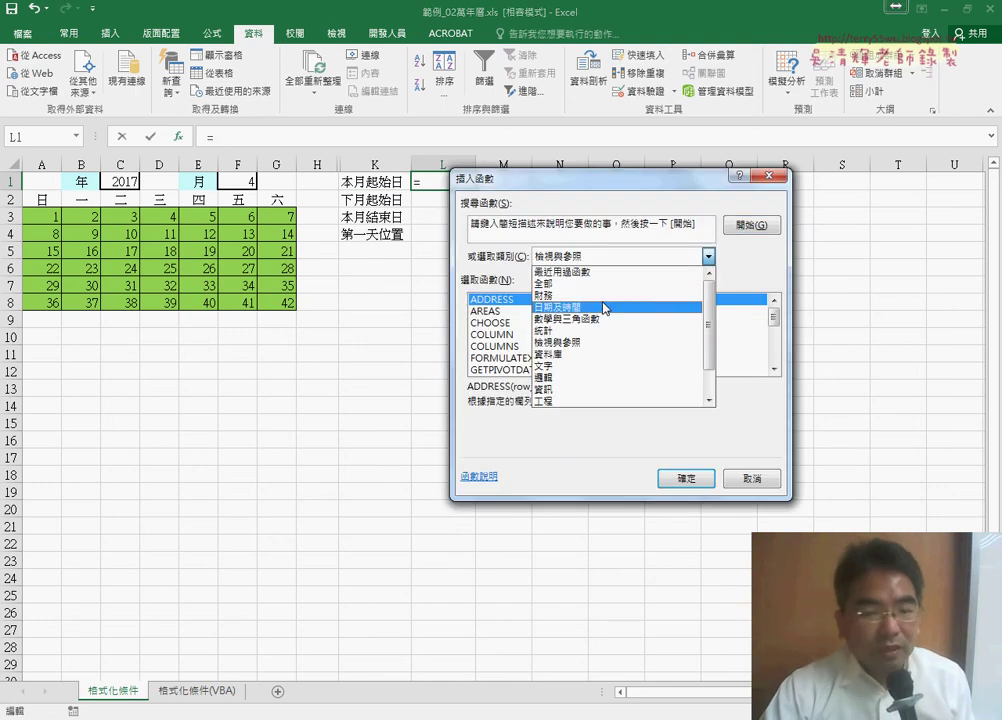
{"action": "left_click", "coordinate": [606, 306]}
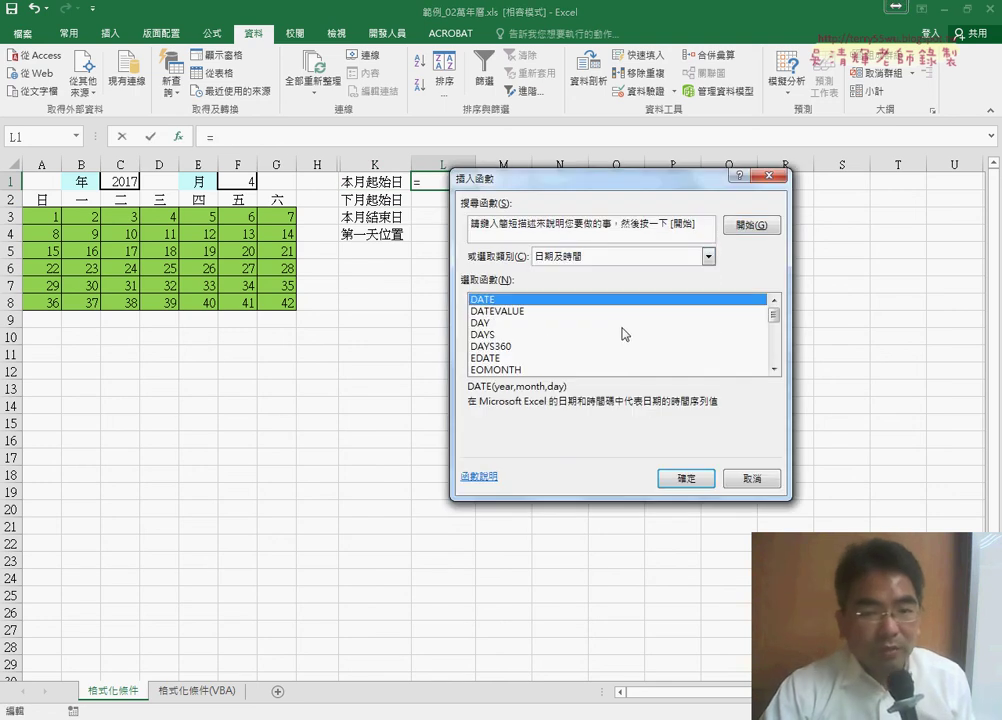
{"action": "double_click", "coordinate": [499, 302]}
{"action": "left_click_drag", "start_coordinate": [513, 230], "coordinate": [412, 302]}
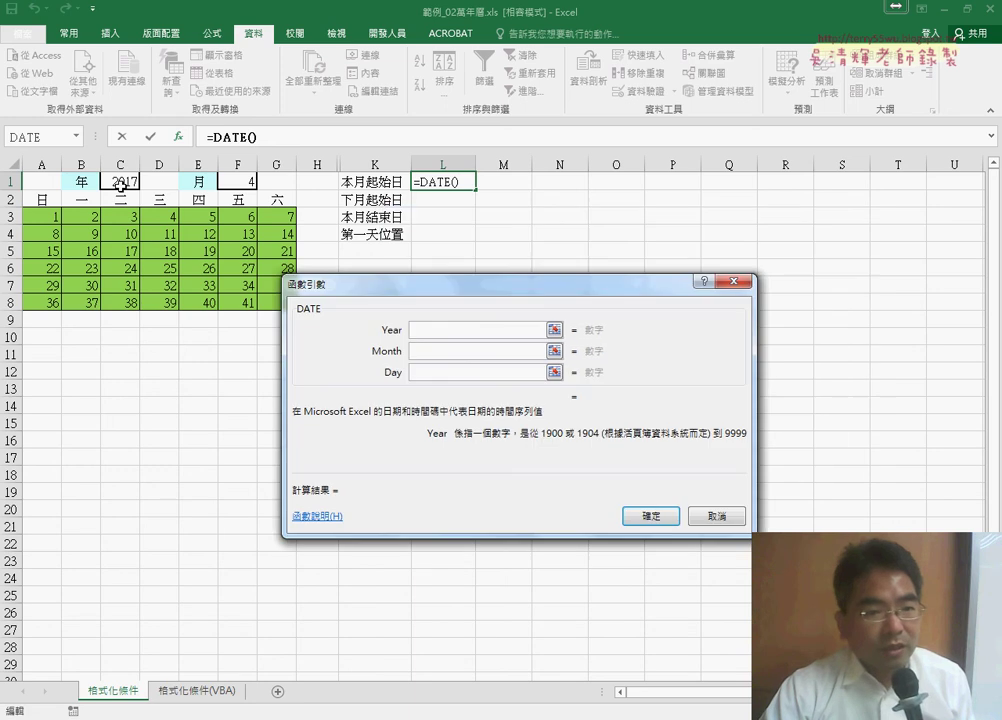
{"action": "left_click", "coordinate": [120, 185]}
{"action": "left_click", "coordinate": [431, 355]}
{"action": "left_click", "coordinate": [239, 180]}
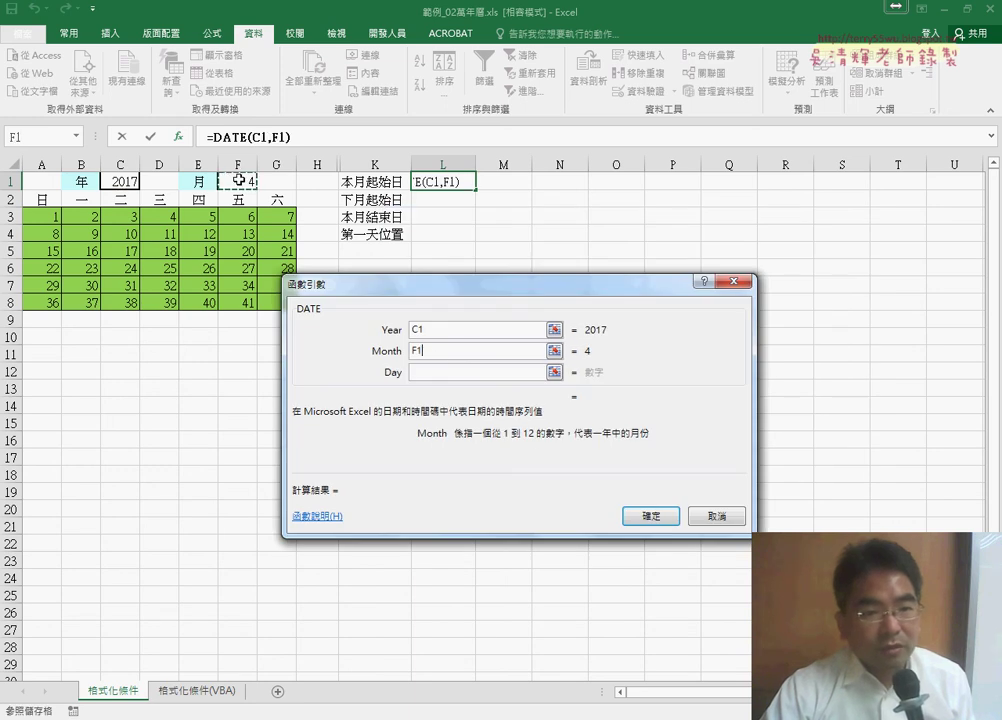
{"action": "left_click", "coordinate": [424, 369]}
{"action": "type", "text": "1"}
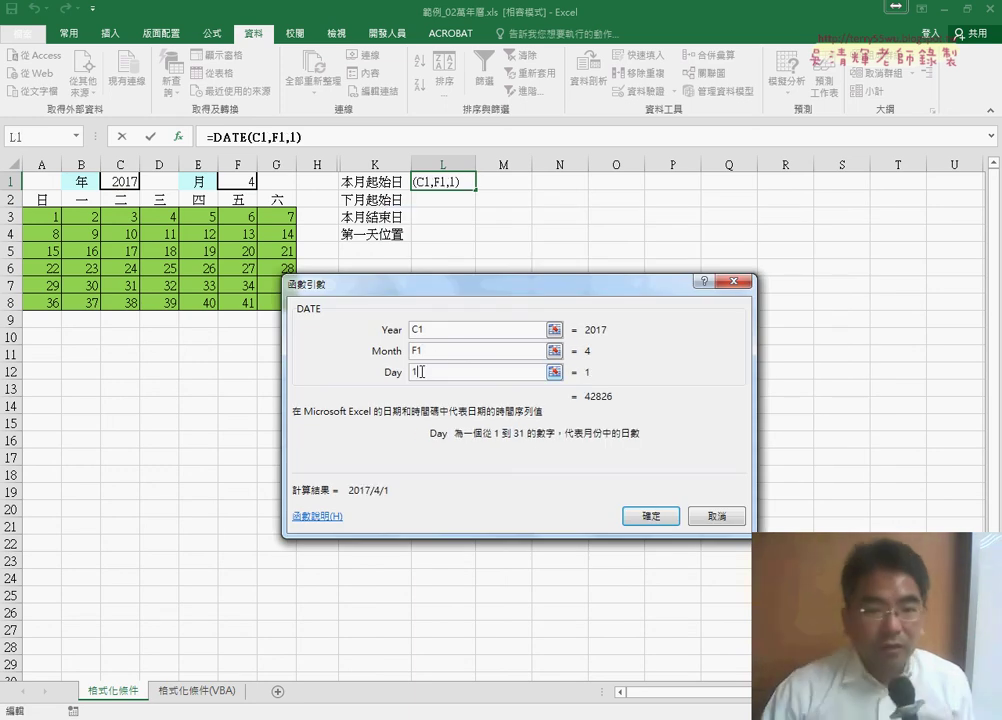
{"action": "left_click", "coordinate": [651, 518]}
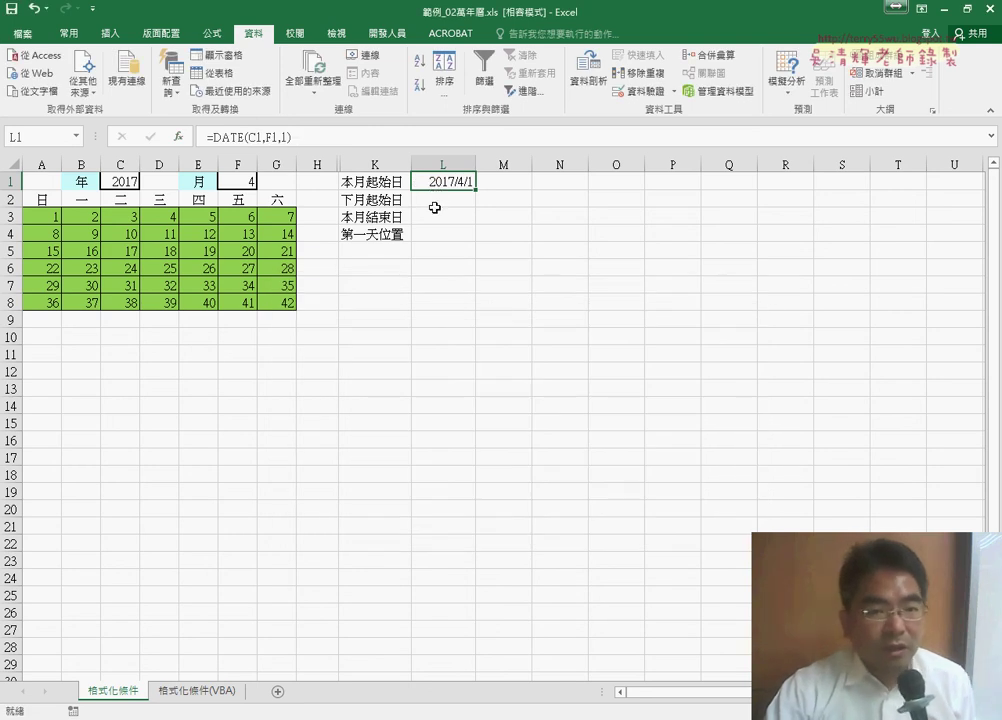
{"action": "left_click", "coordinate": [368, 199]}
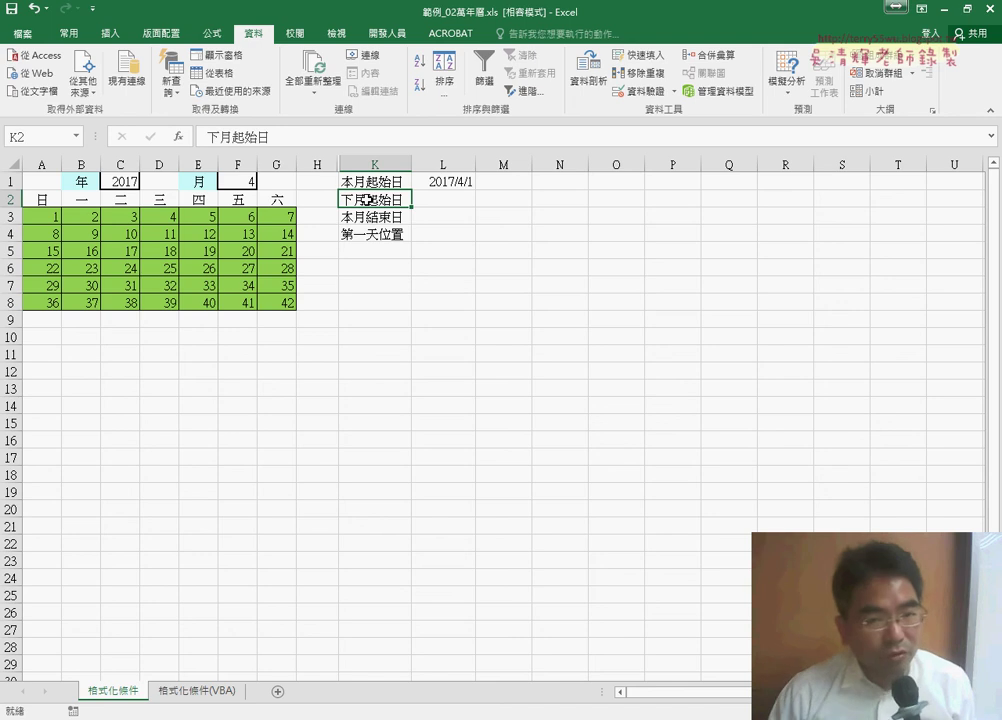
Delete the 下月起始日 label from K2 and select L3 beside 本月結束日
{"action": "key", "text": "Delete"}
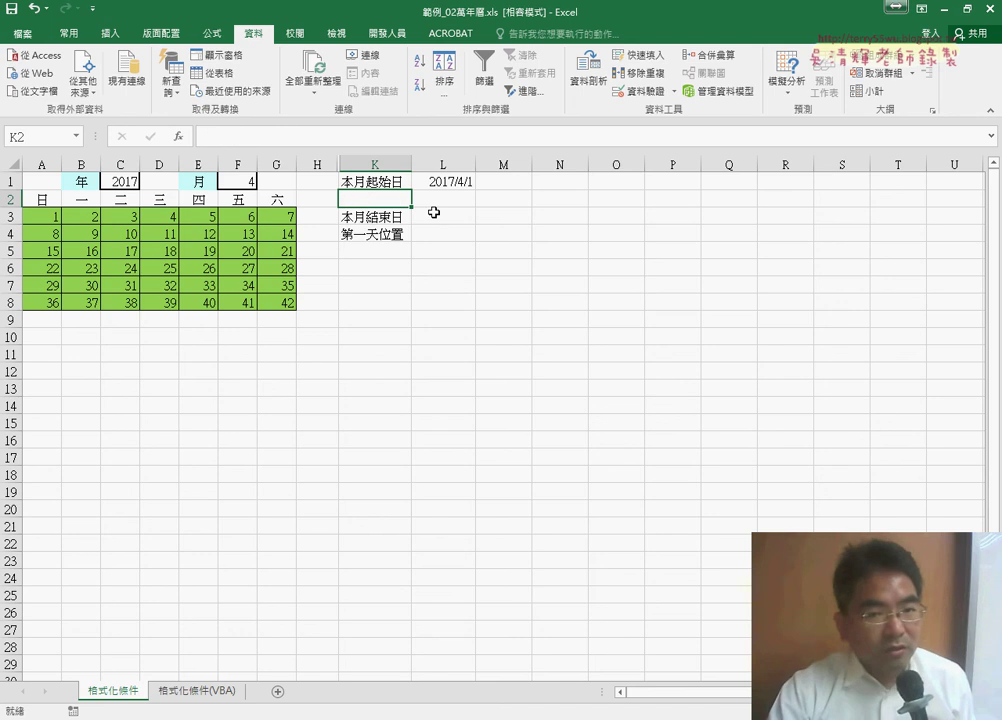
{"action": "left_click", "coordinate": [434, 212]}
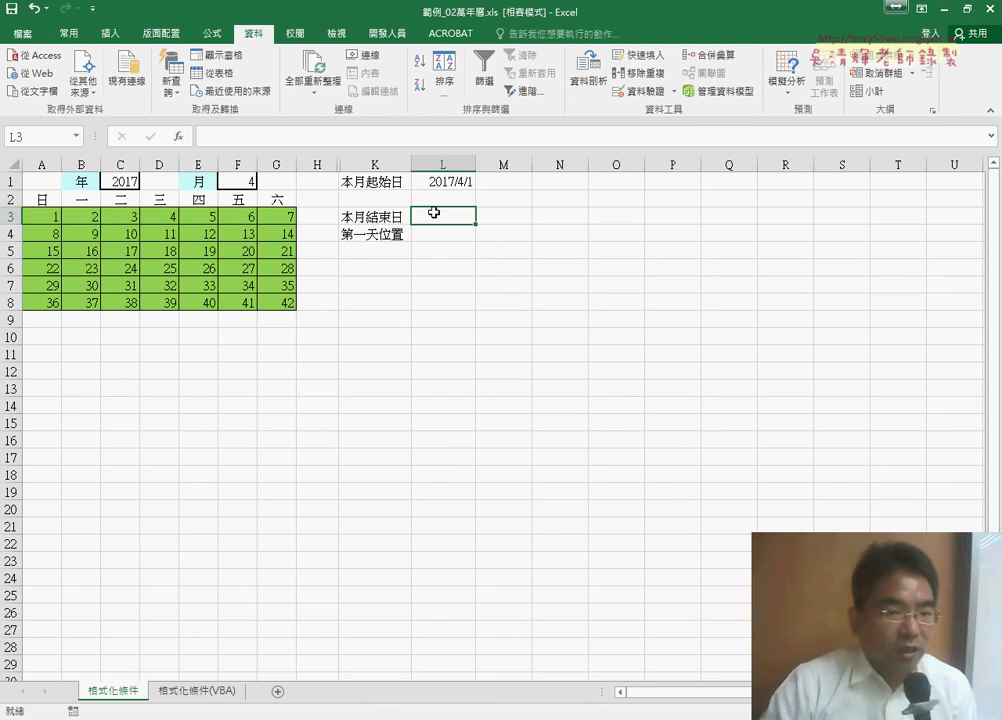
{"action": "left_click", "coordinate": [381, 218]}
{"action": "left_click", "coordinate": [450, 221]}
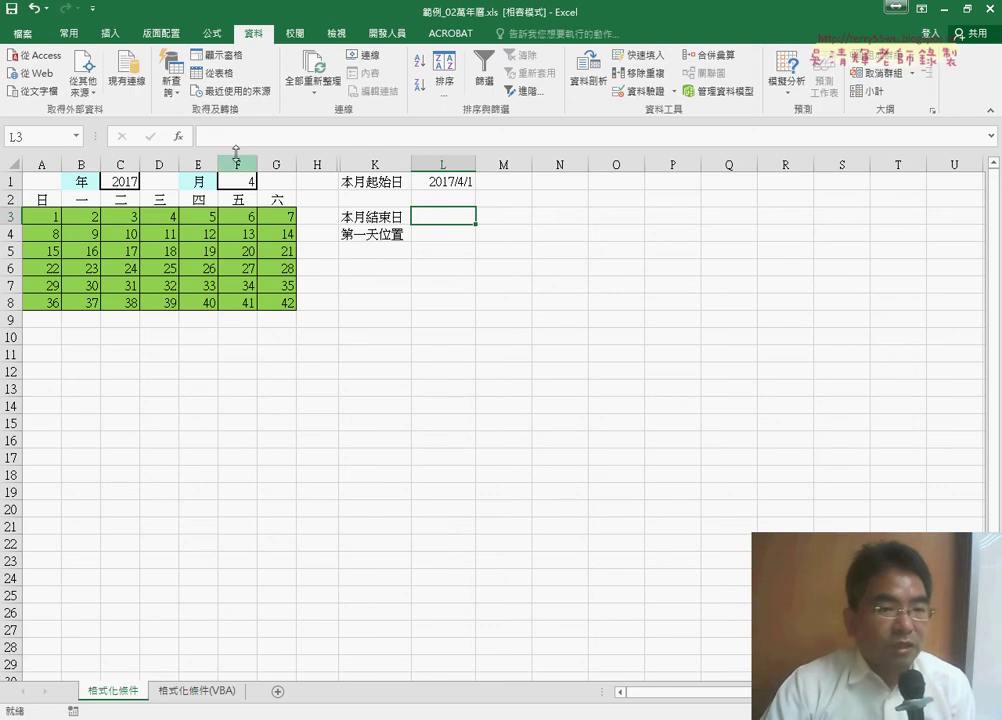
Enter =EOMONTH(L1,0) in L3, returning serial 42855
{"action": "left_click", "coordinate": [180, 138]}
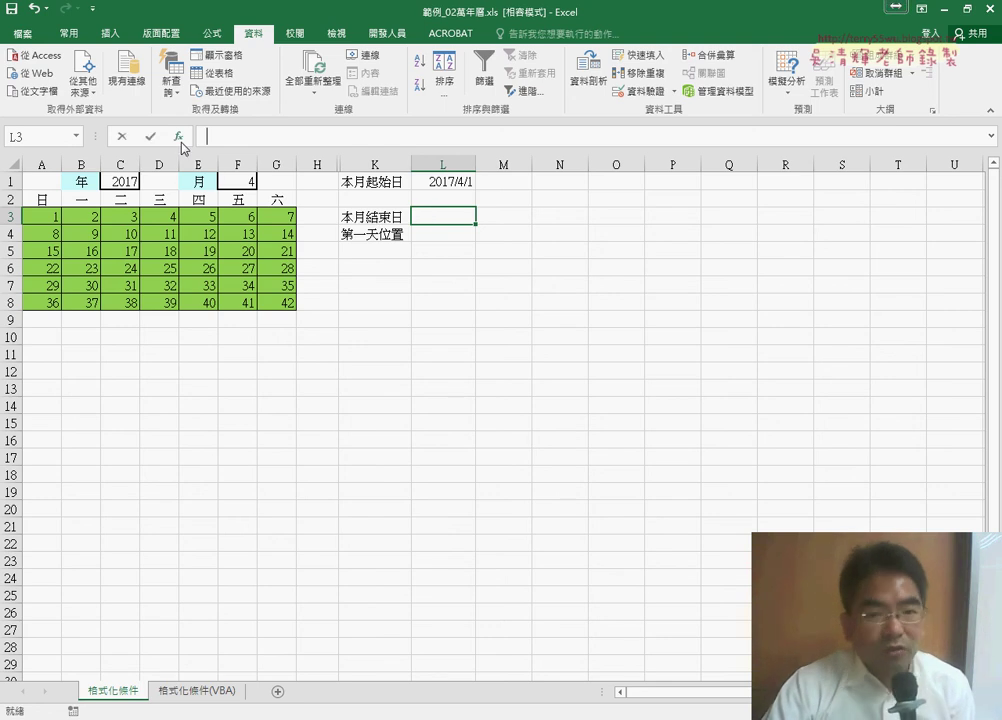
{"action": "left_click_drag", "start_coordinate": [672, 386], "coordinate": [674, 402]}
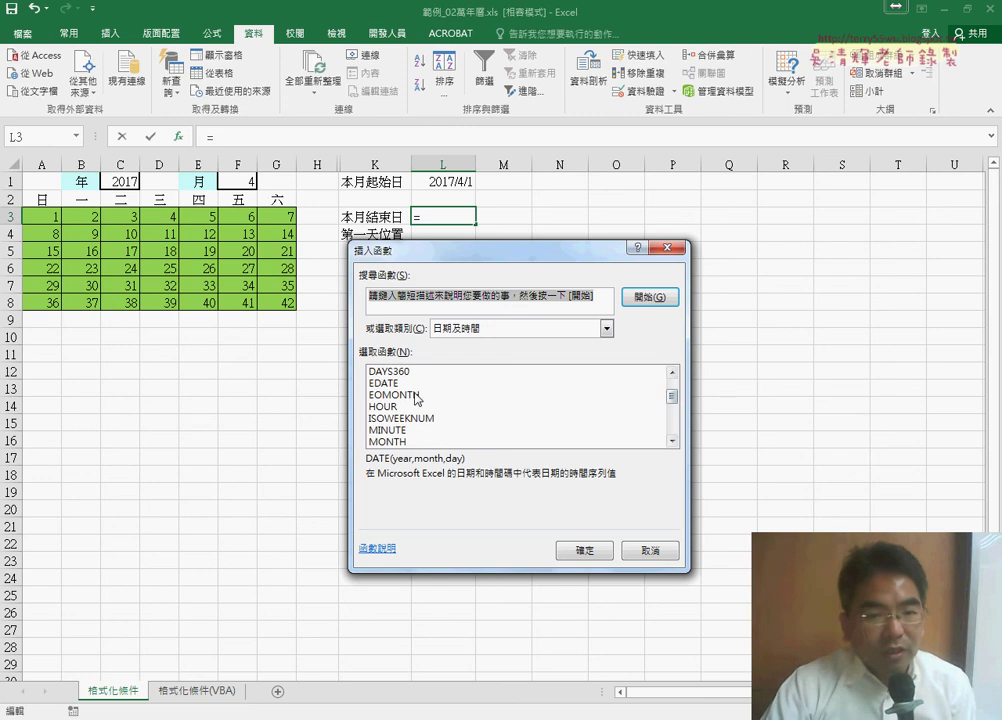
{"action": "left_click", "coordinate": [416, 396]}
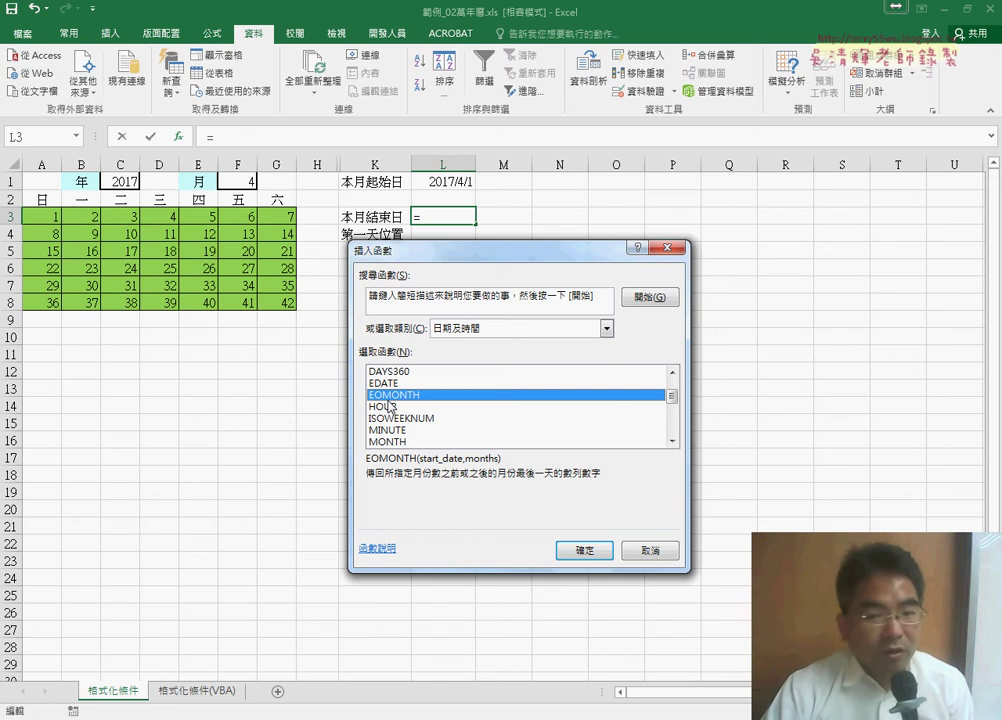
{"action": "left_click", "coordinate": [586, 550]}
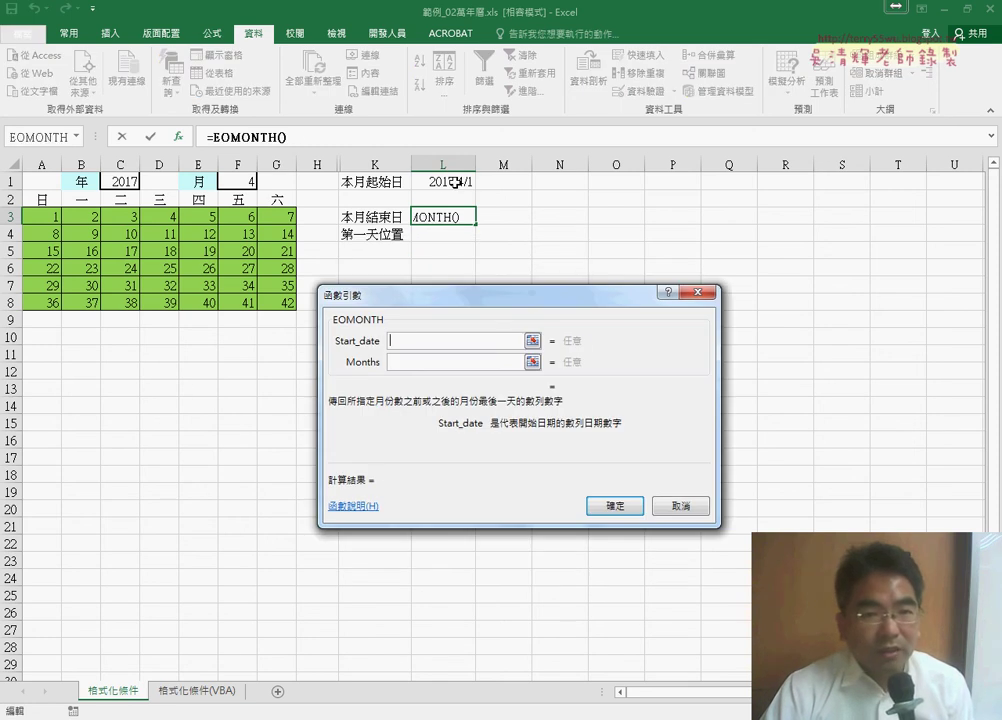
{"action": "left_click", "coordinate": [455, 182]}
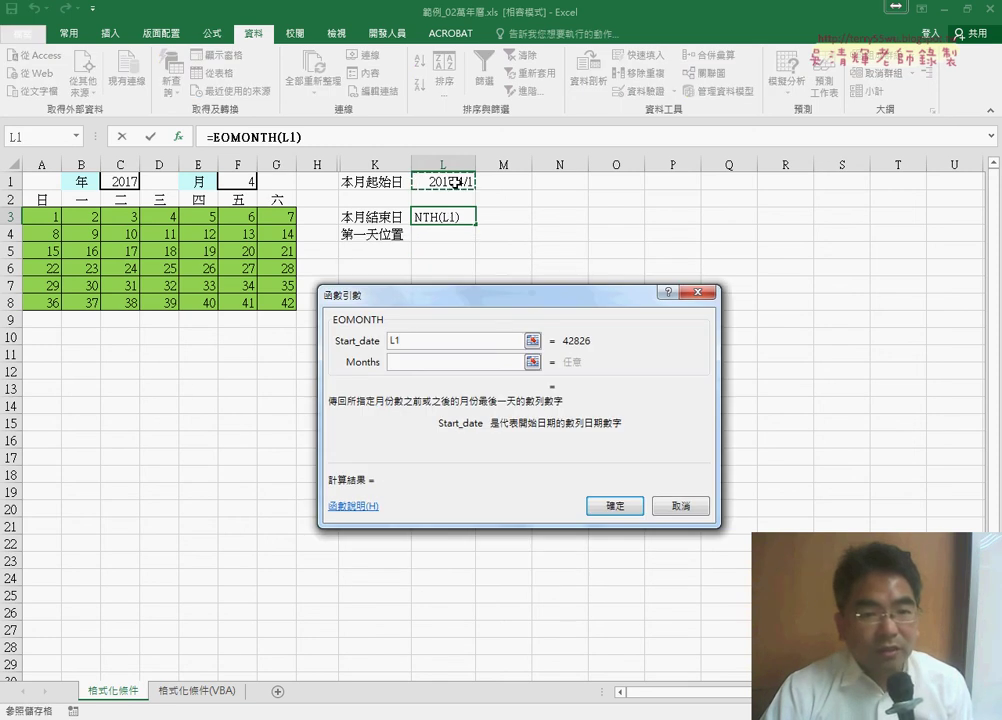
{"action": "left_click", "coordinate": [410, 364]}
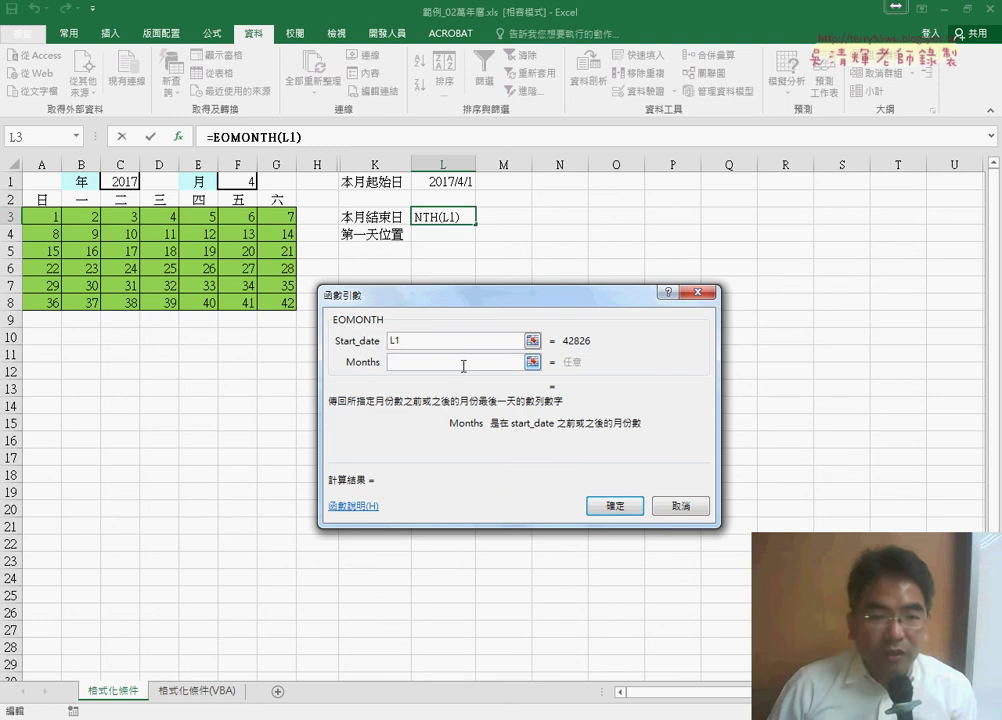
{"action": "type", "text": "0"}
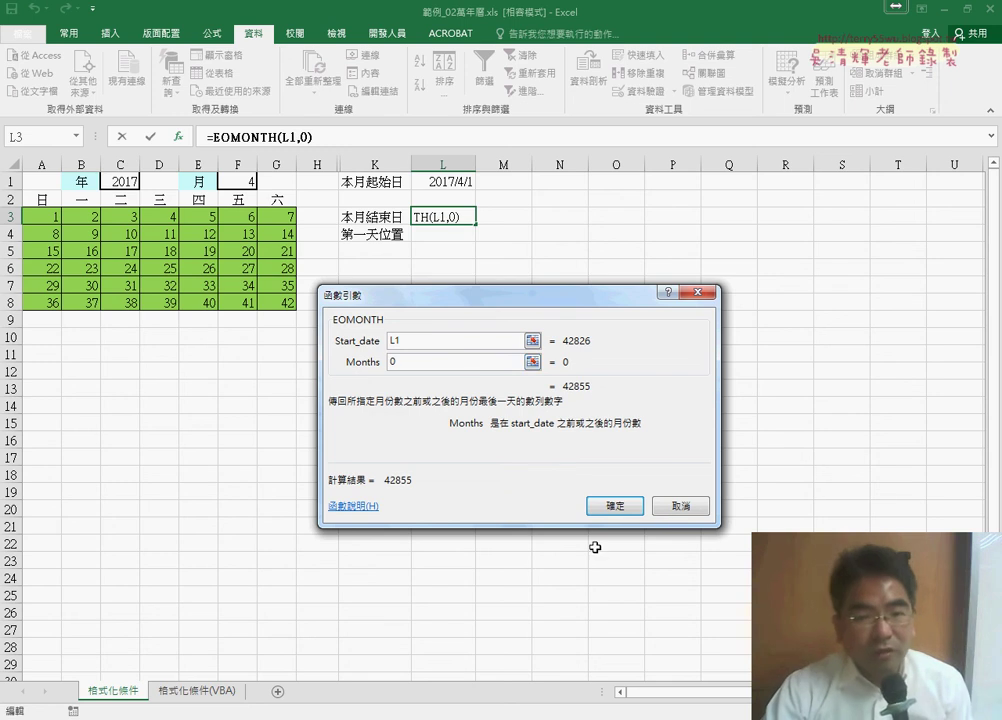
{"action": "left_click", "coordinate": [630, 508]}
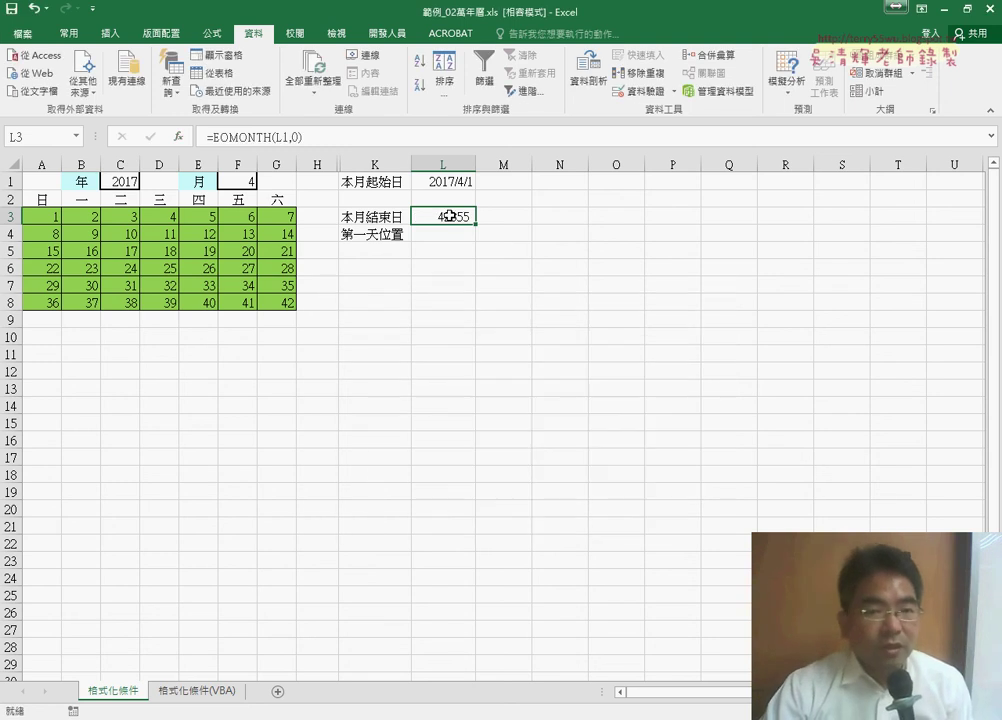
Apply a Date number format to L3 so it reads 2017/4/30
{"action": "right_click", "coordinate": [444, 218]}
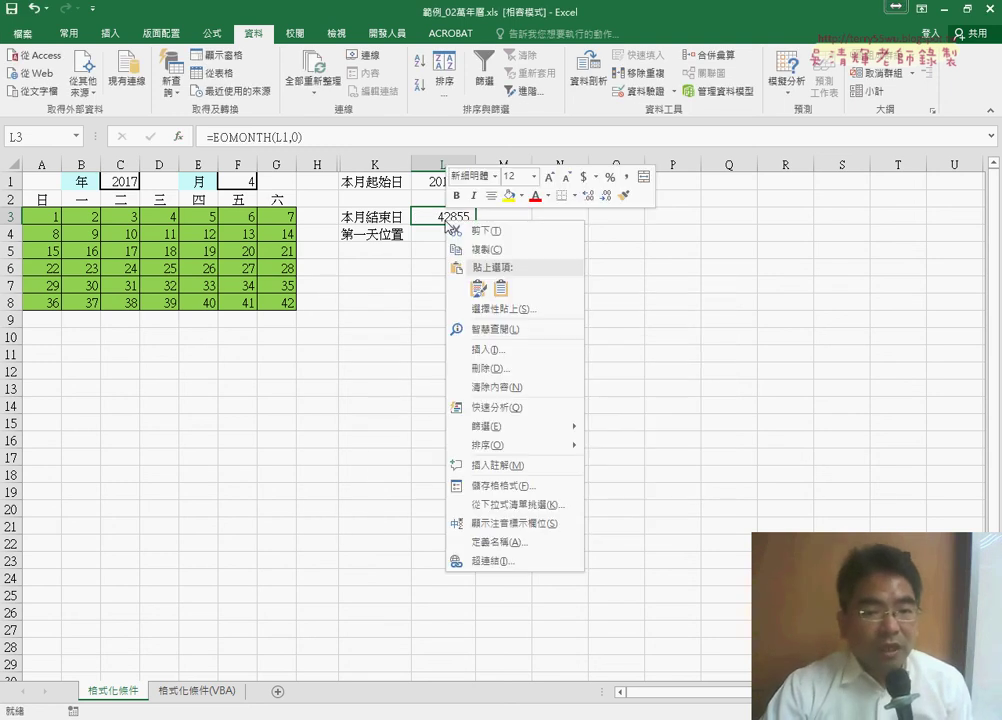
{"action": "left_click", "coordinate": [480, 484]}
{"action": "left_click_drag", "start_coordinate": [400, 284], "coordinate": [565, 222]}
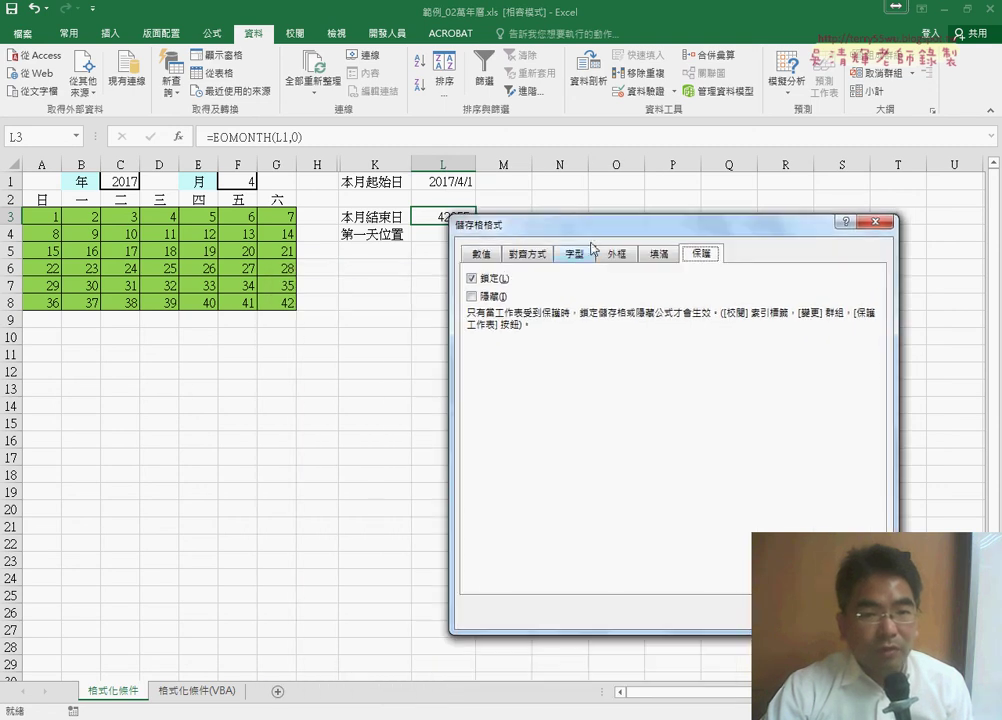
{"action": "left_click", "coordinate": [481, 254]}
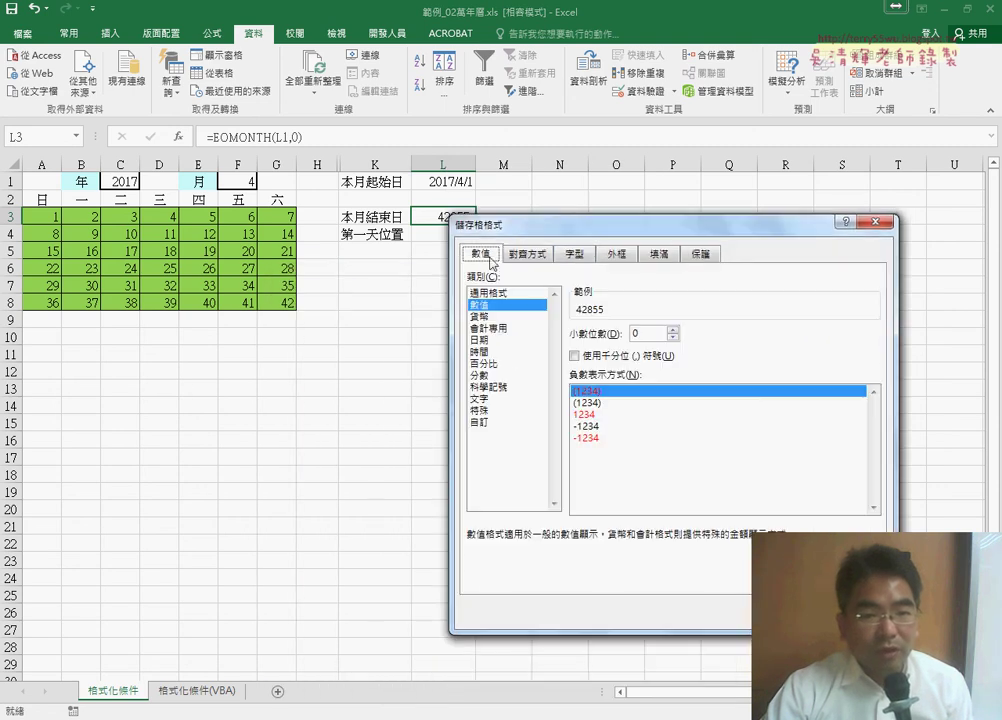
{"action": "left_click", "coordinate": [480, 340]}
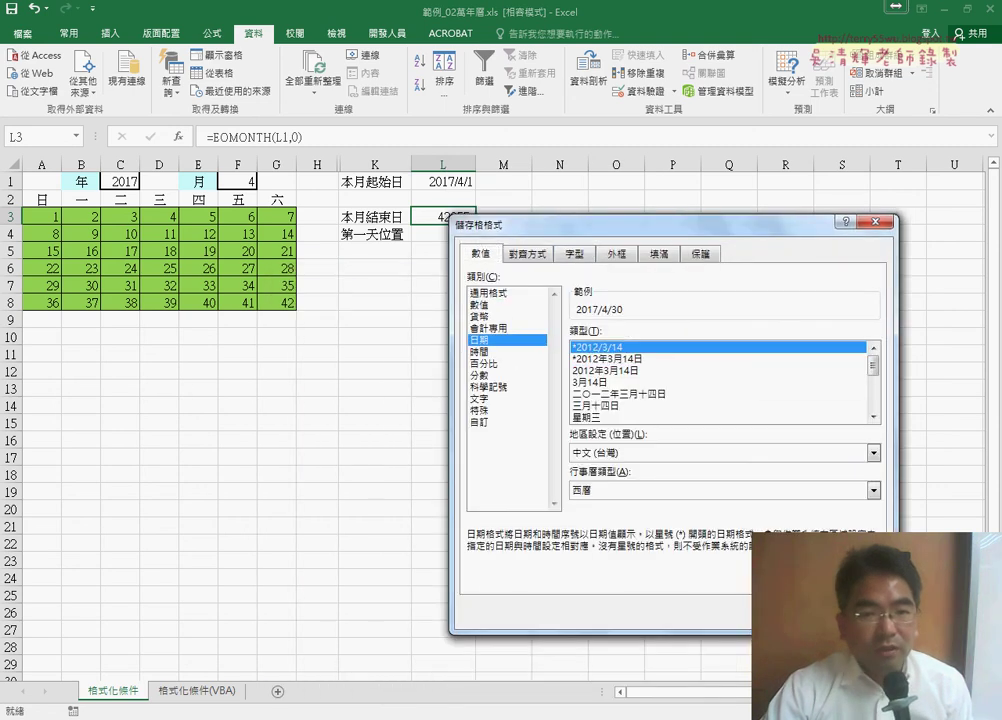
{"action": "key", "text": "Return"}
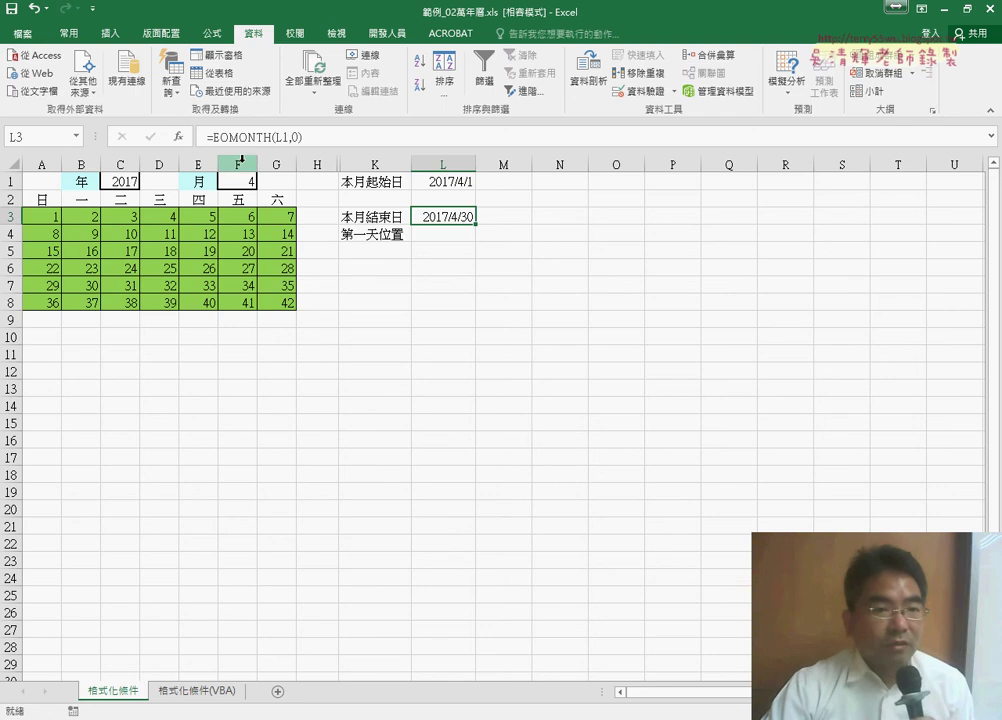
{"action": "left_click_drag", "start_coordinate": [213, 137], "coordinate": [289, 140]}
Wrap L3's formula as =DAY(EOMONTH(L1,0)) to get the month's last day
{"action": "right_click", "coordinate": [289, 140]}
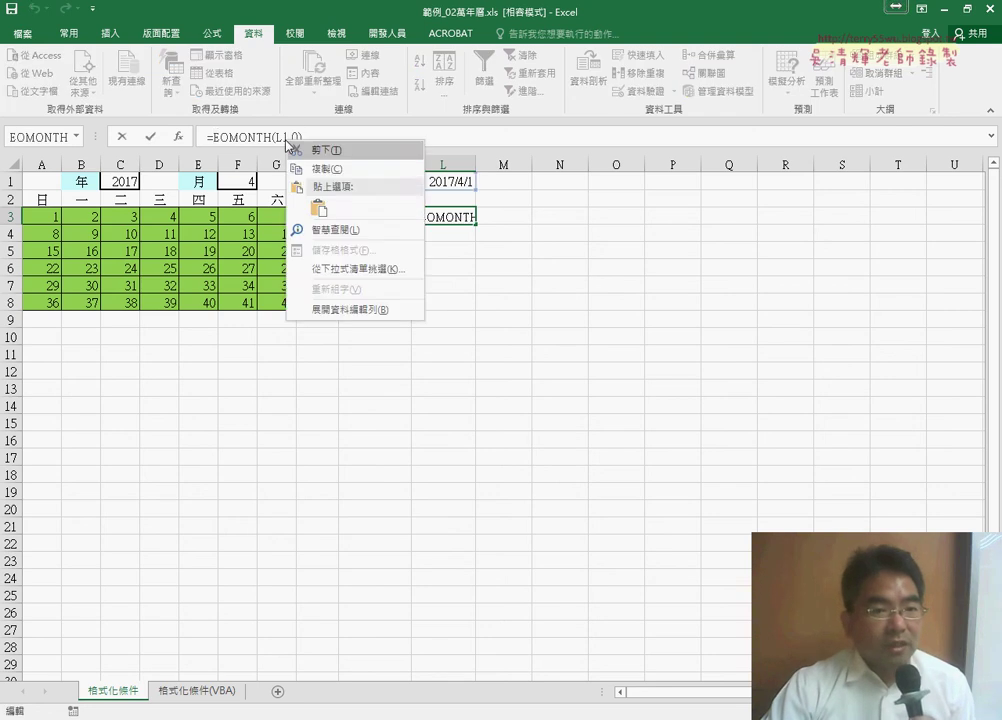
{"action": "left_click", "coordinate": [352, 147]}
{"action": "left_click", "coordinate": [182, 138]}
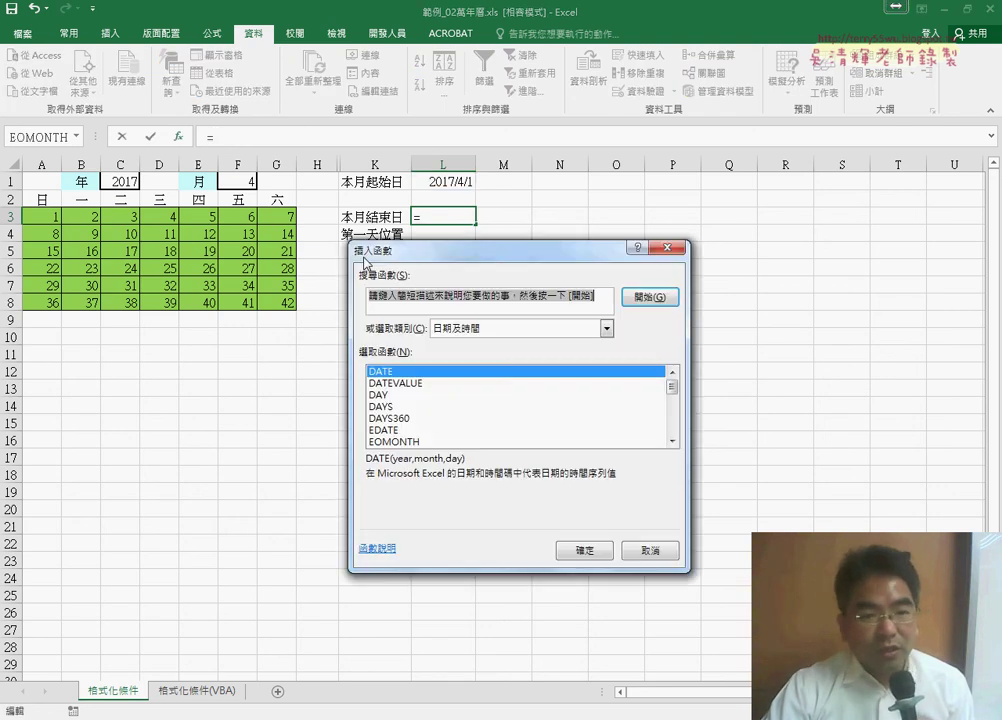
{"action": "double_click", "coordinate": [388, 397]}
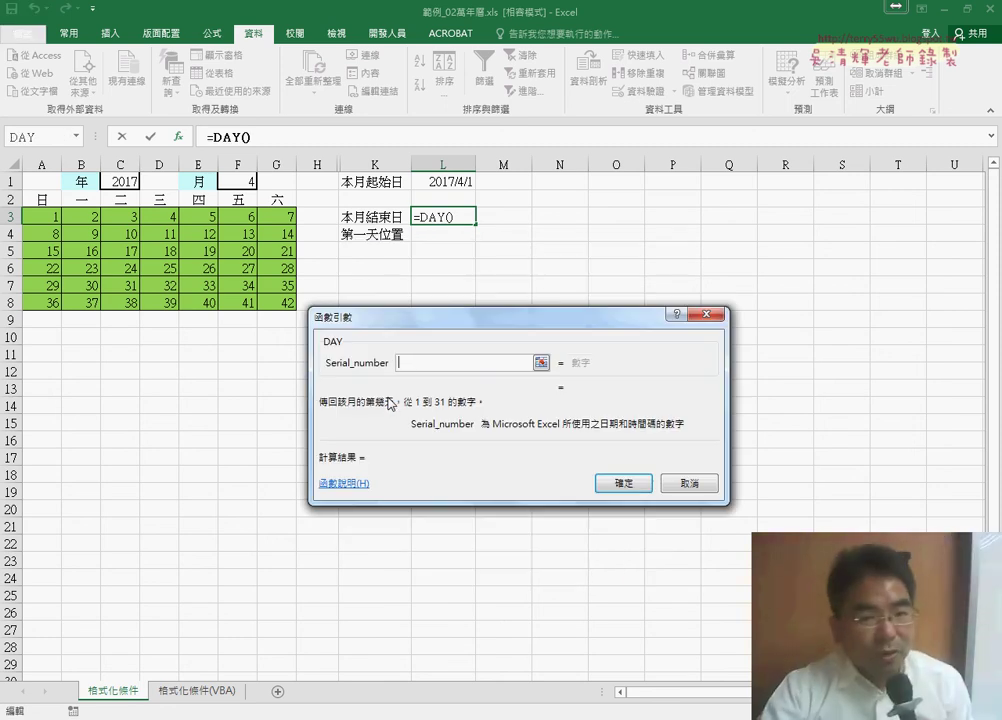
{"action": "right_click", "coordinate": [449, 366]}
{"action": "left_click", "coordinate": [468, 411]}
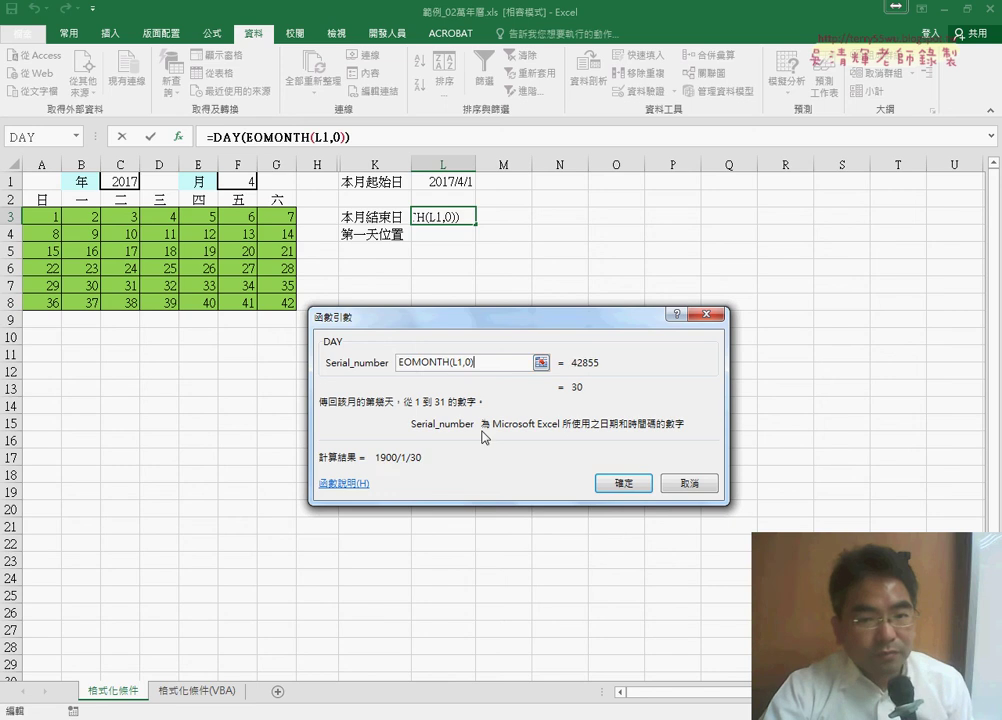
{"action": "left_click", "coordinate": [622, 483]}
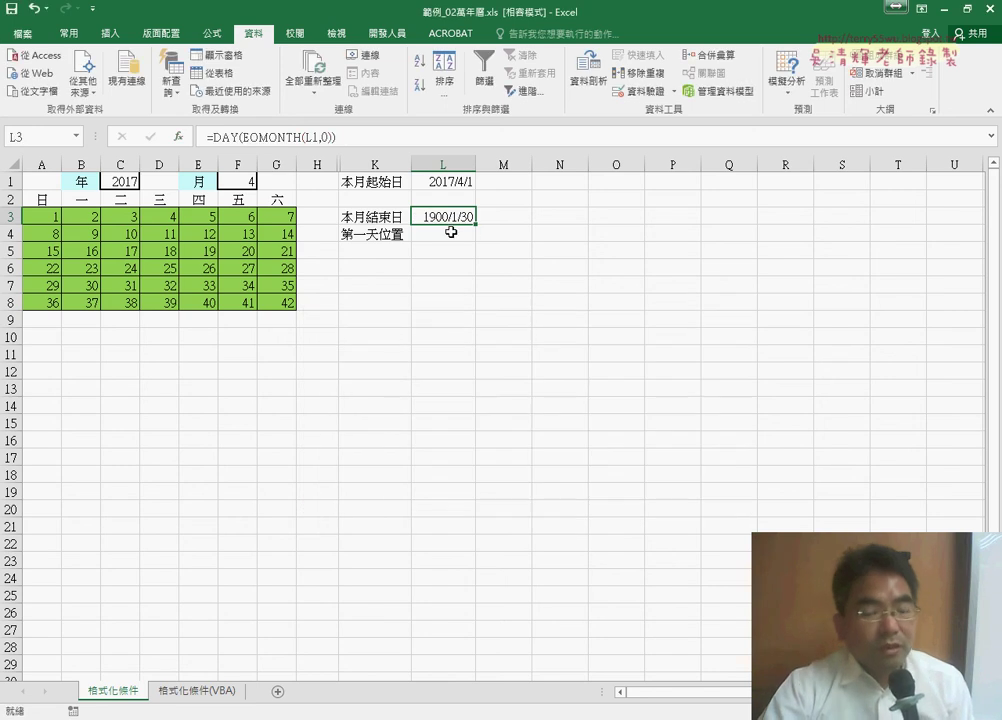
Reset L3 to the General number format so it shows 30
{"action": "right_click", "coordinate": [451, 232]}
{"action": "left_click", "coordinate": [502, 481]}
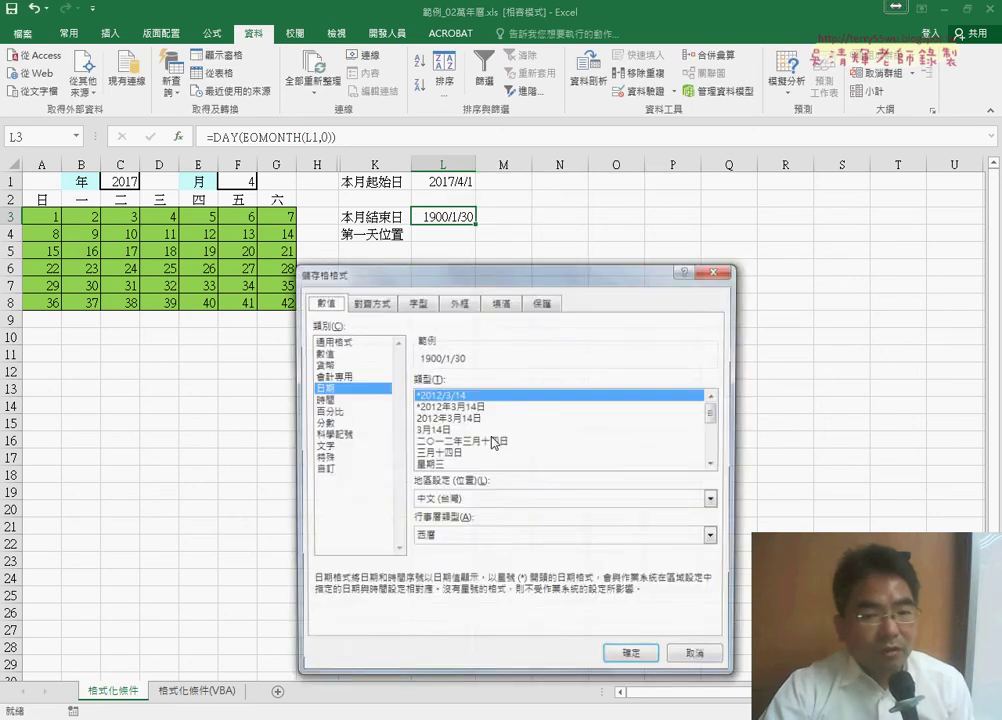
{"action": "left_click", "coordinate": [333, 342]}
{"action": "left_click", "coordinate": [636, 657]}
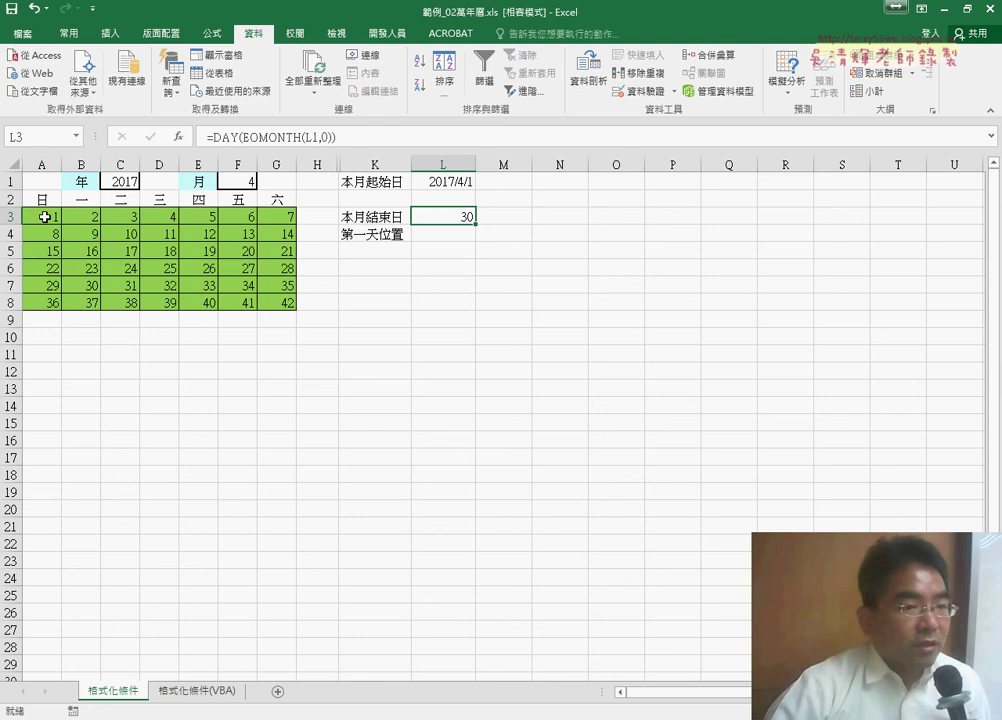
{"action": "left_click", "coordinate": [45, 217]}
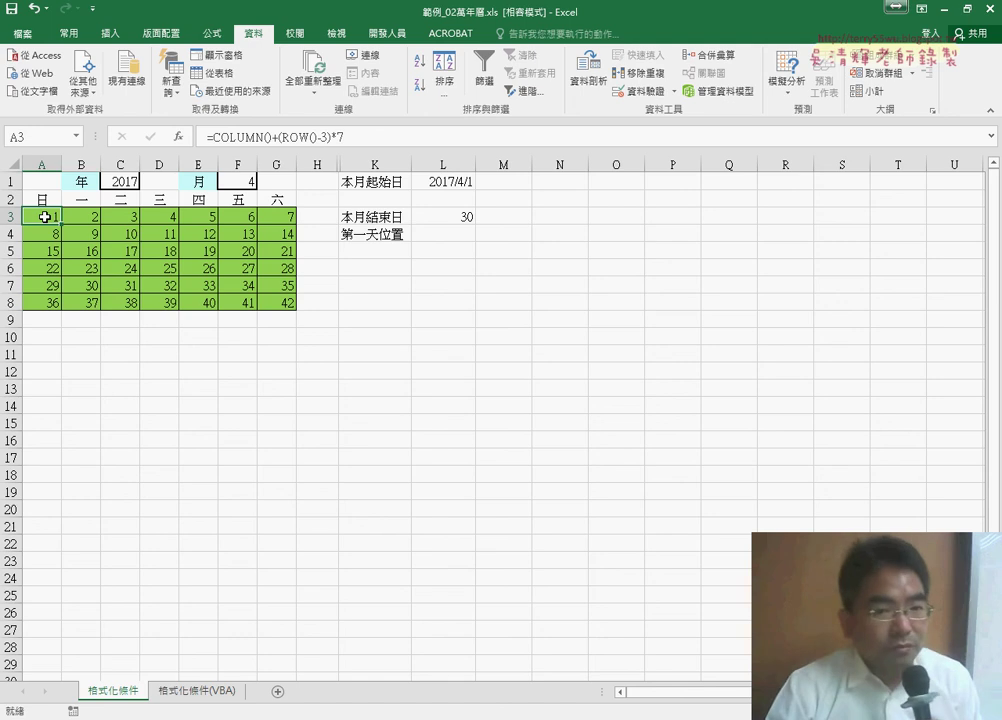
Enter =WEEKDAY(L1) in L4, returning 7 for April 2017's first day
{"action": "left_click", "coordinate": [460, 238]}
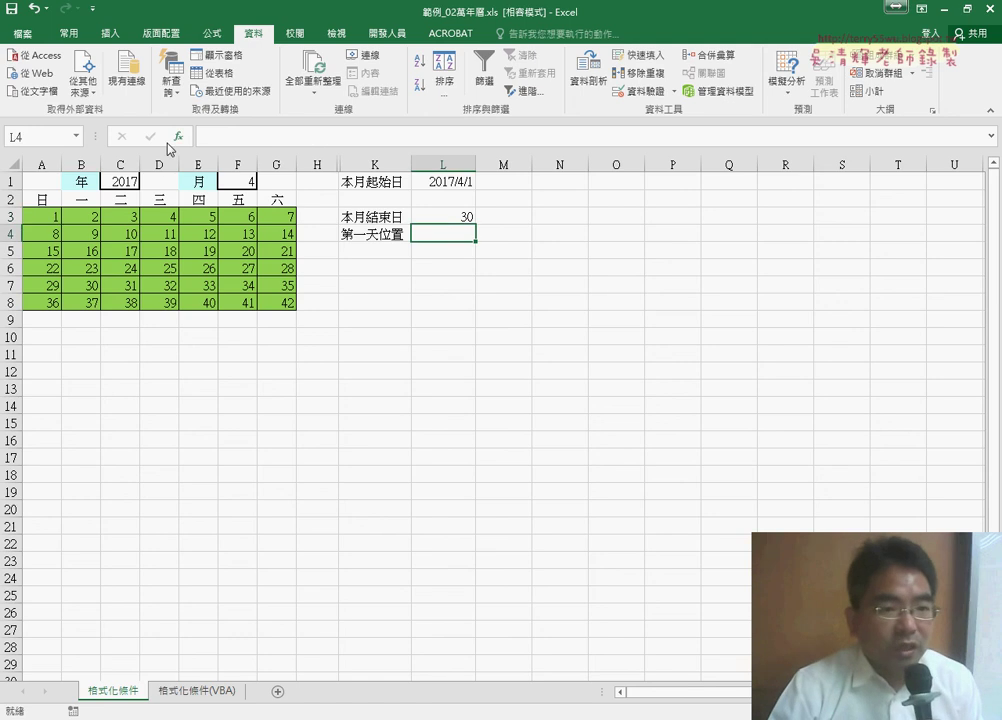
{"action": "left_click", "coordinate": [177, 137]}
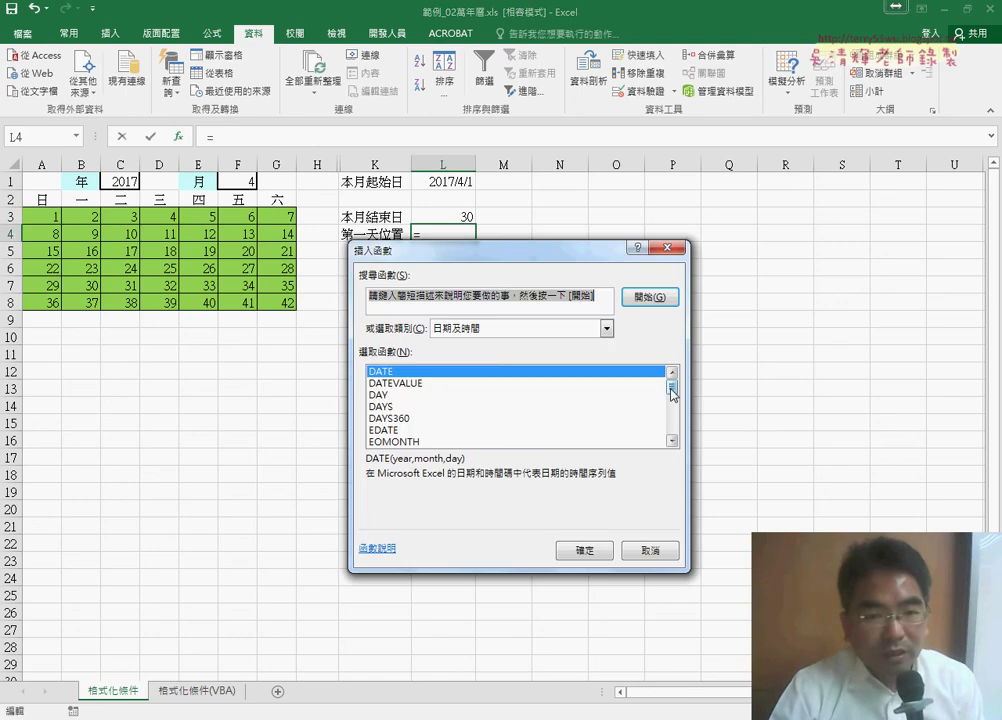
{"action": "left_click_drag", "start_coordinate": [672, 386], "coordinate": [674, 438]}
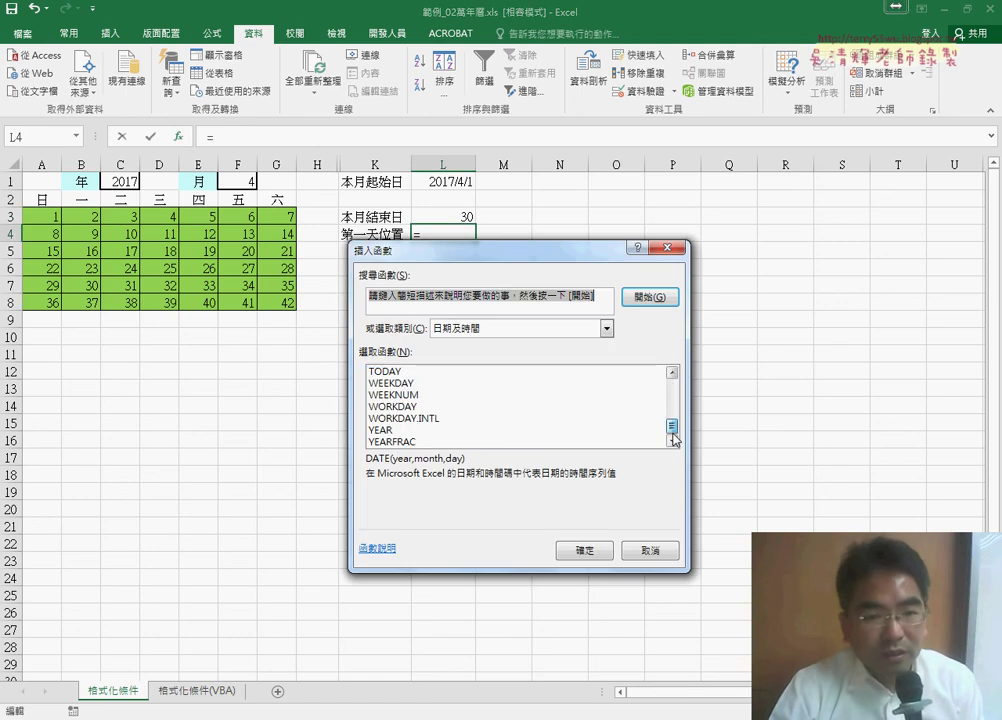
{"action": "double_click", "coordinate": [392, 383]}
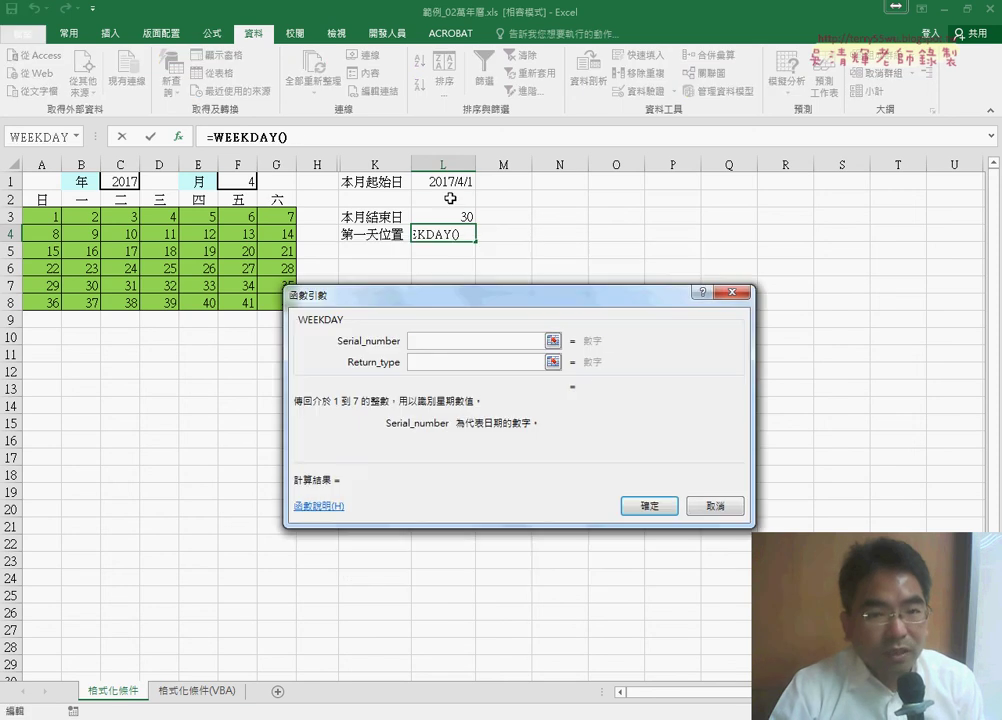
{"action": "left_click", "coordinate": [452, 181]}
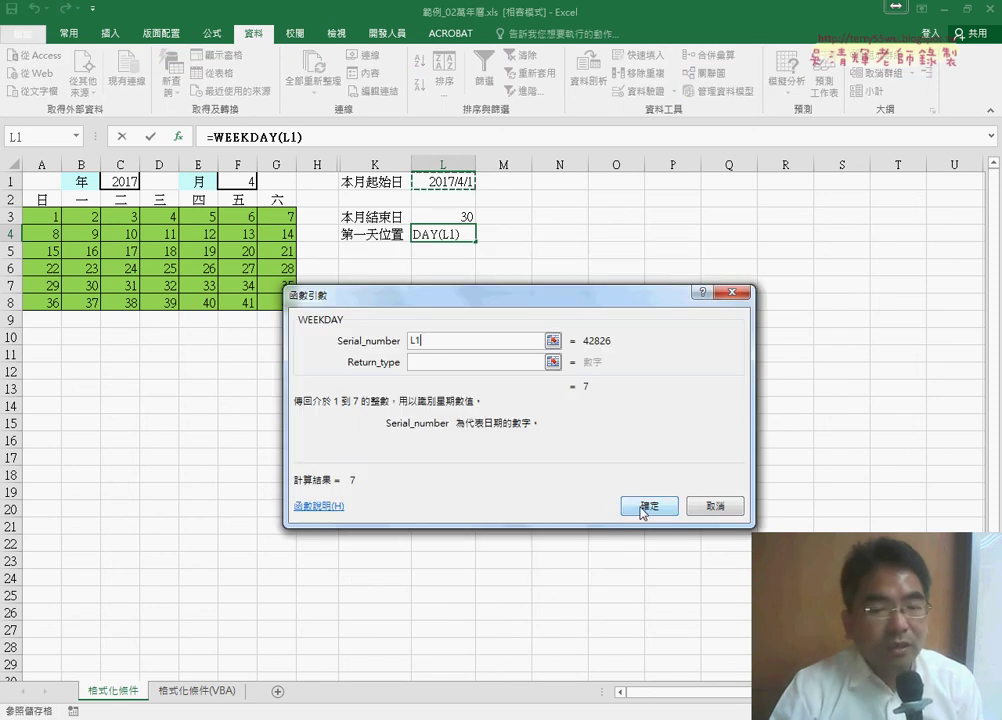
{"action": "left_click", "coordinate": [646, 507]}
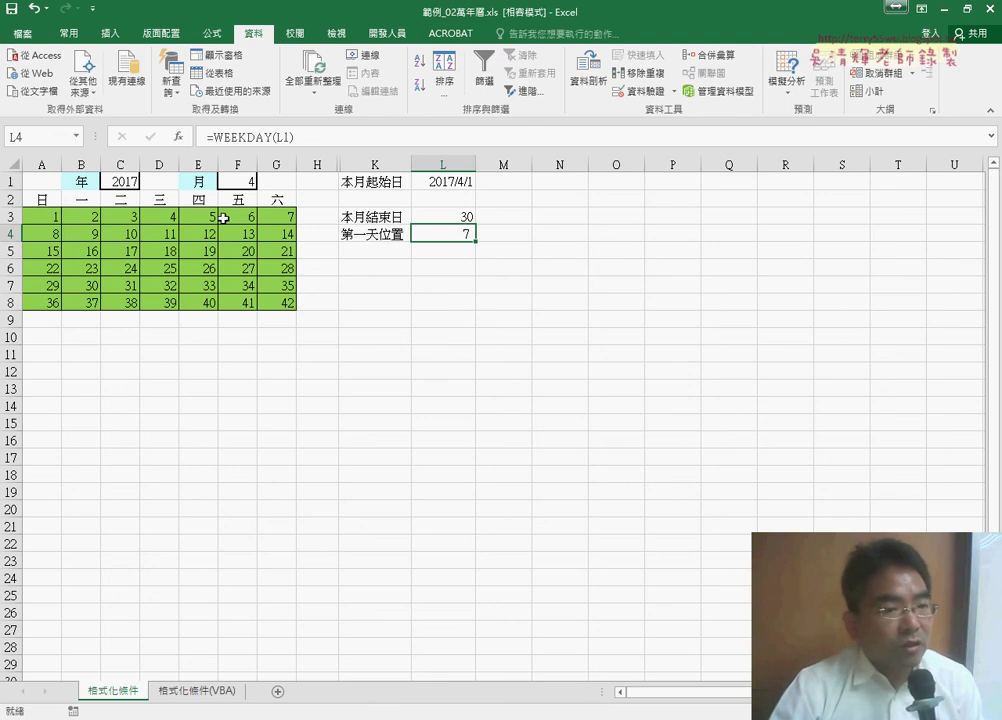
{"action": "left_click", "coordinate": [55, 217]}
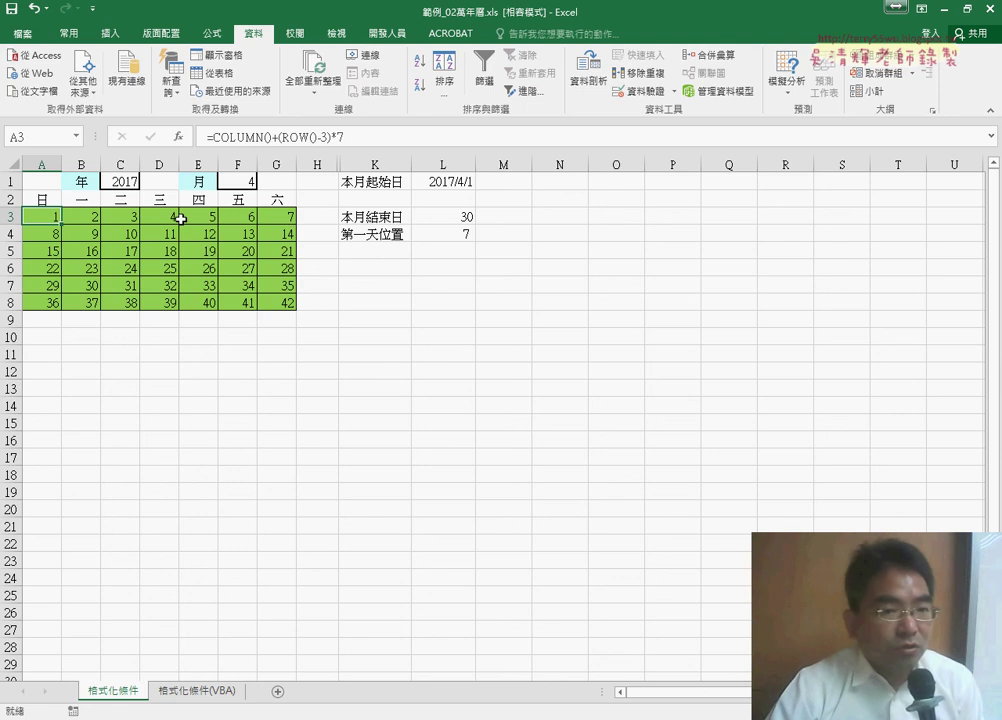
Change A3's formula to =COLUMN()-$L$4+1+(ROW()-3)*7
{"action": "left_click", "coordinate": [274, 136]}
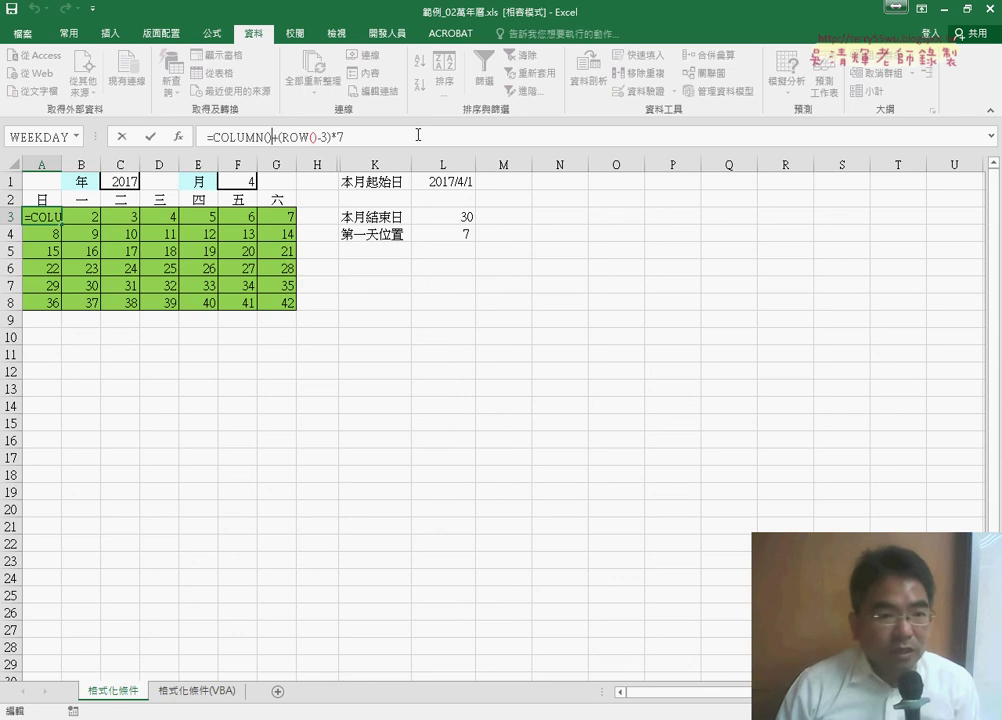
{"action": "type", "text": "-"}
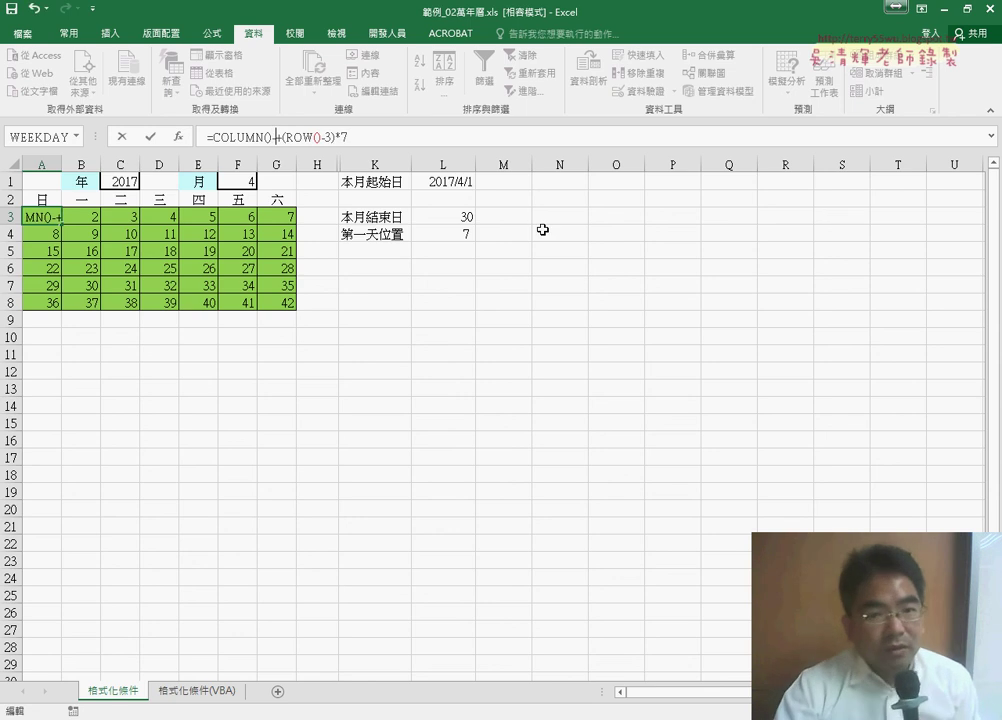
{"action": "left_click", "coordinate": [467, 231]}
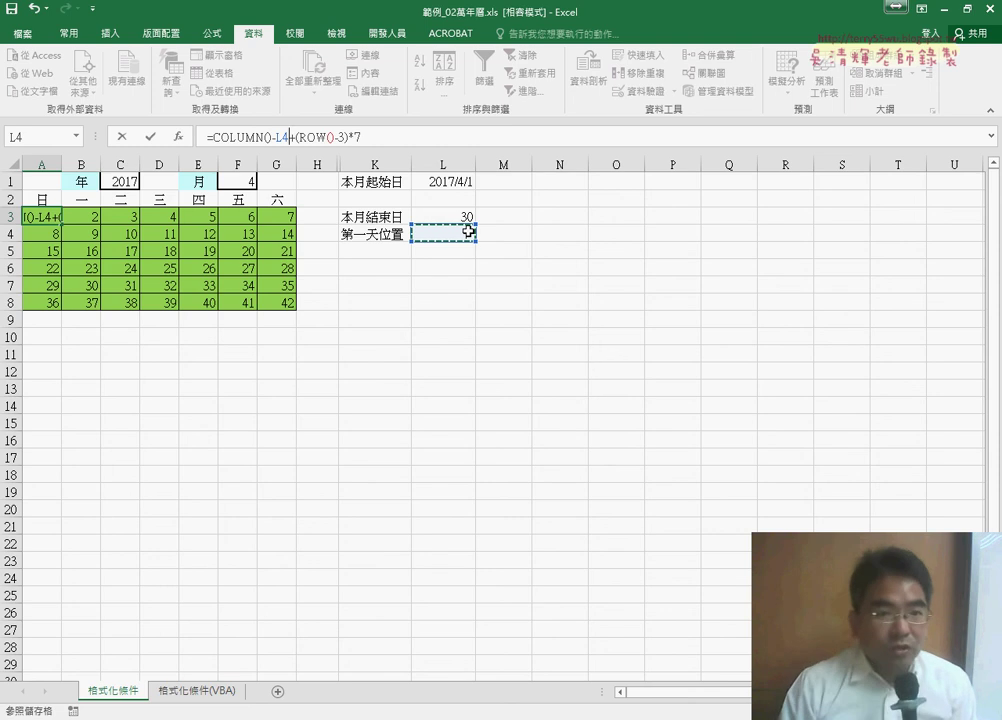
{"action": "key", "text": "F4"}
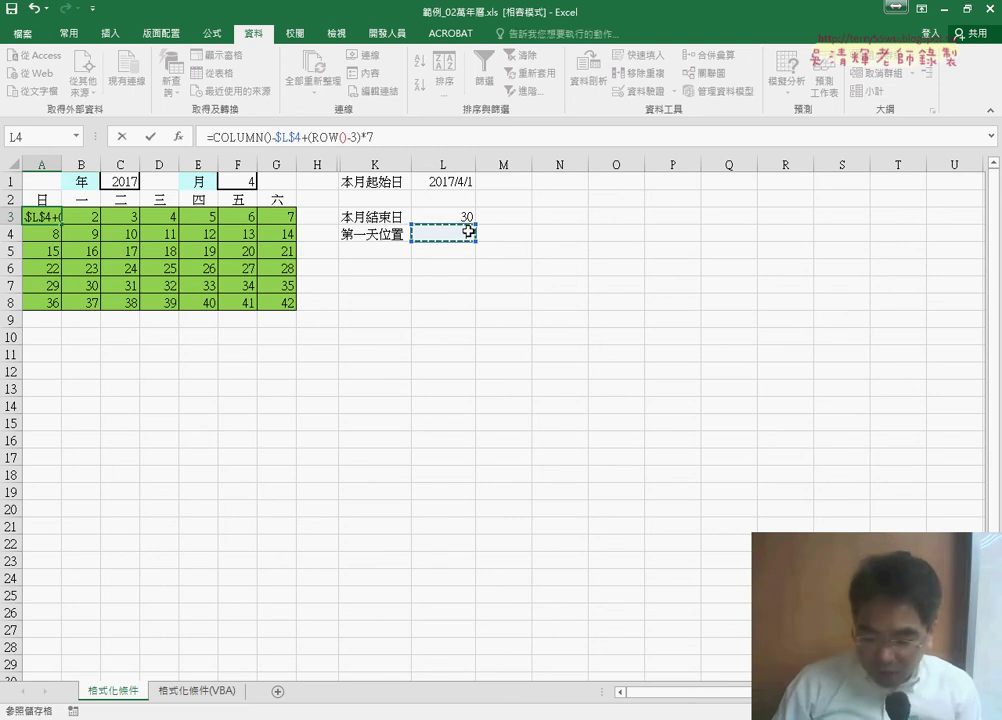
{"action": "type", "text": "+1"}
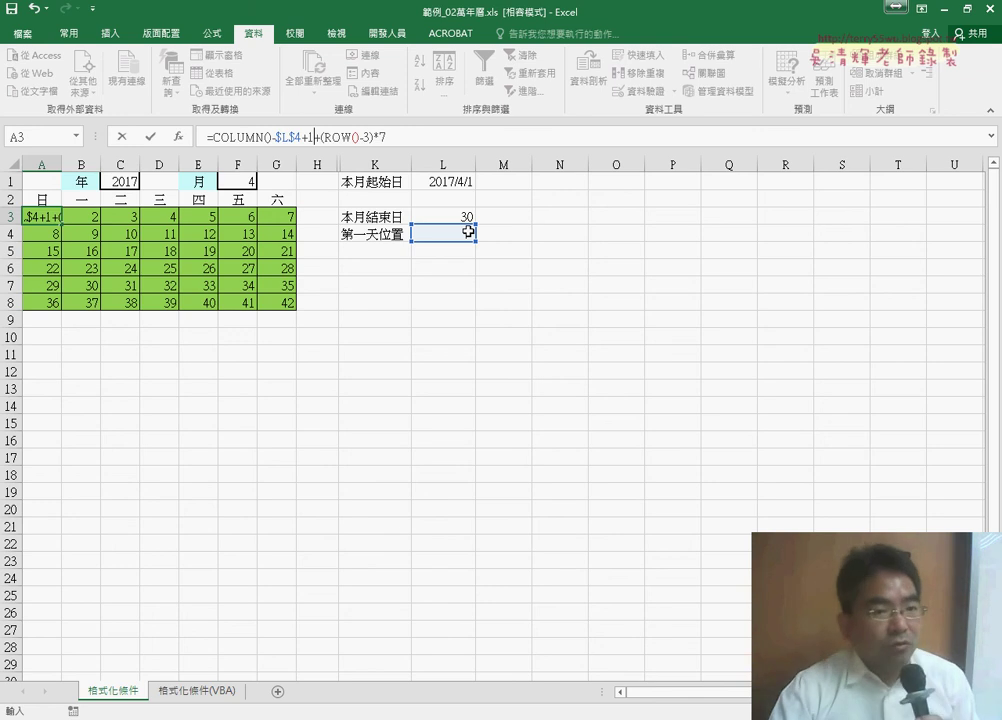
{"action": "left_click", "coordinate": [146, 139]}
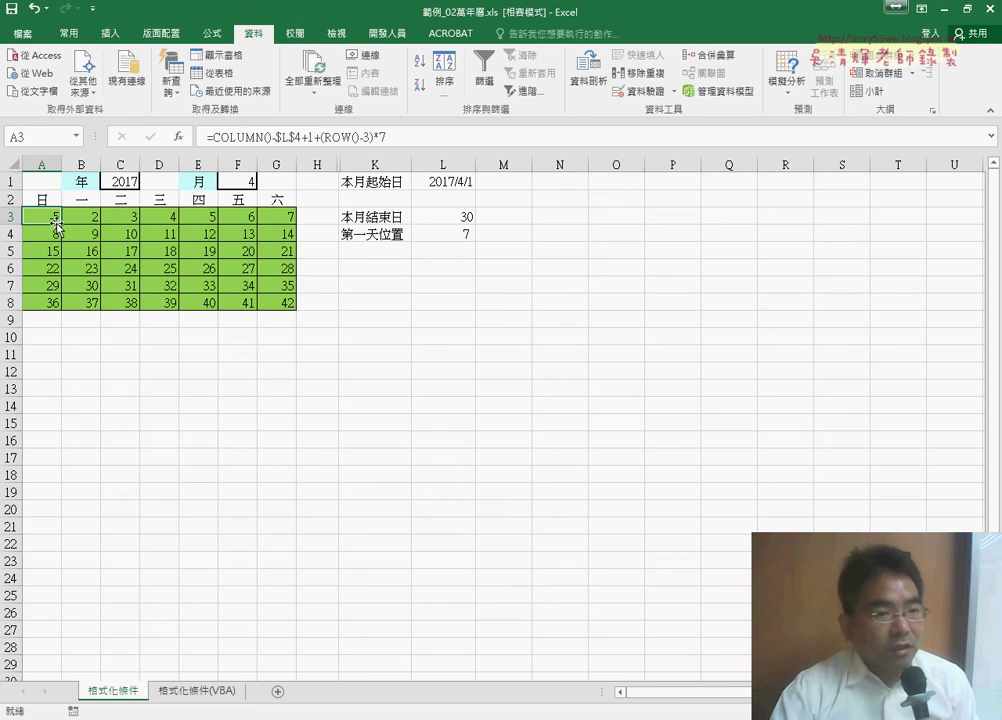
Fill the offset formula across A3:G3 and down to row 8, running -5 to 36
{"action": "left_click_drag", "start_coordinate": [61, 226], "coordinate": [277, 217]}
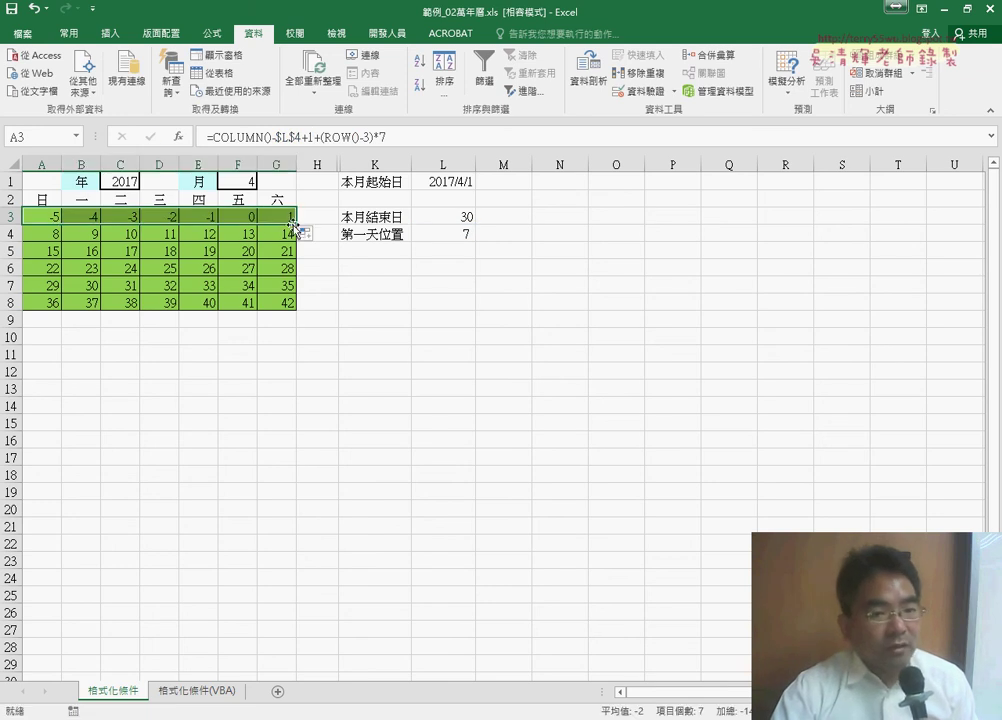
{"action": "left_click_drag", "start_coordinate": [293, 226], "coordinate": [293, 305]}
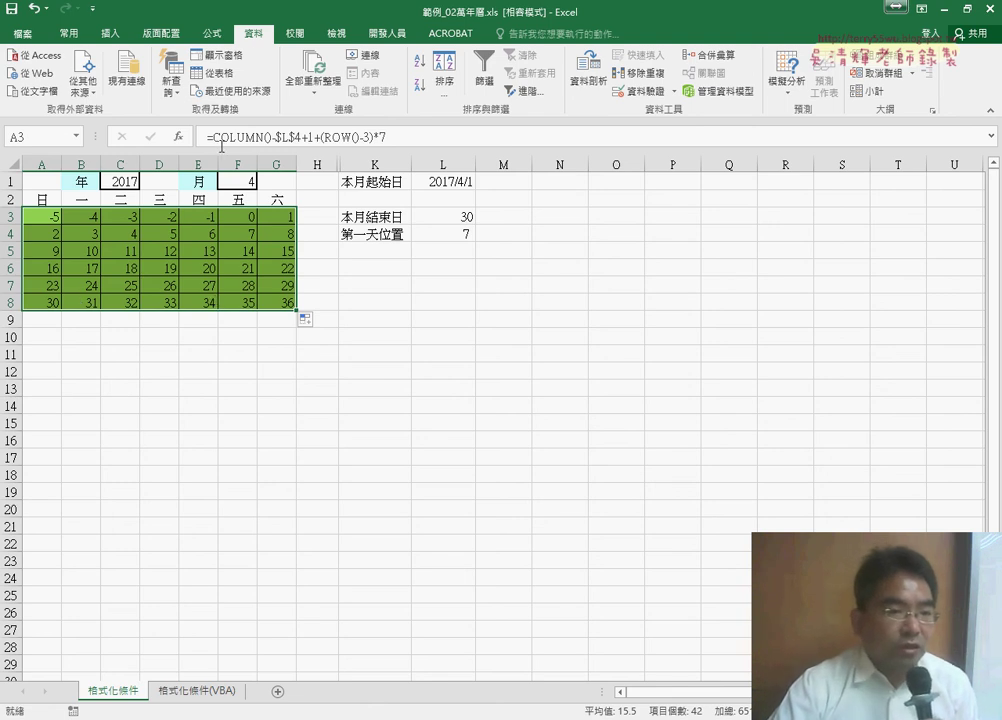
{"action": "left_click", "coordinate": [43, 217]}
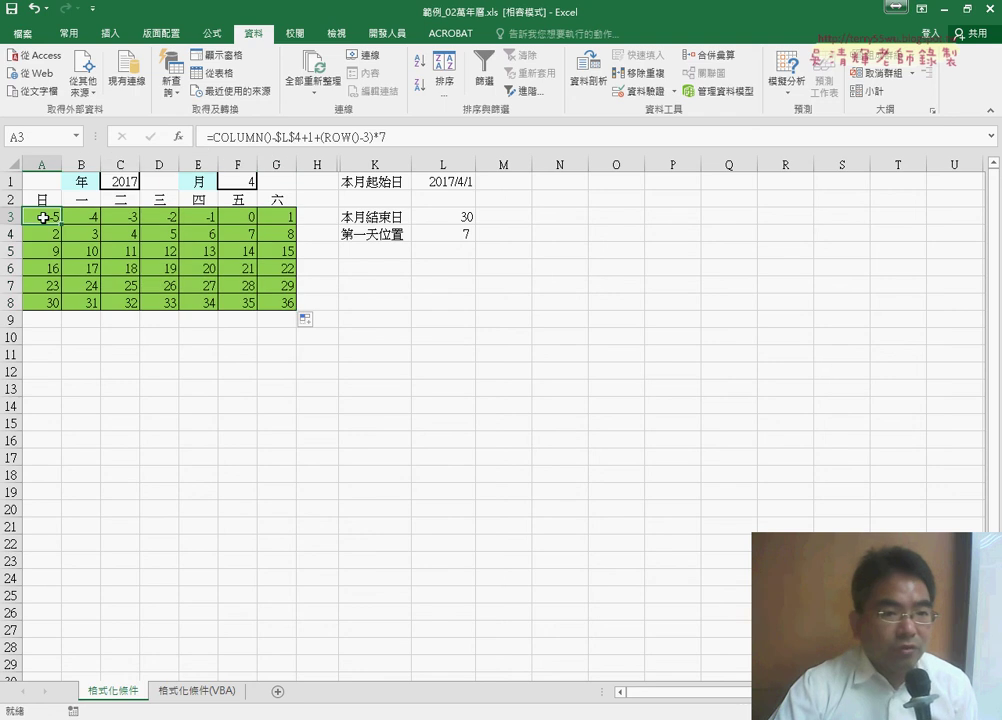
{"action": "left_click", "coordinate": [214, 134]}
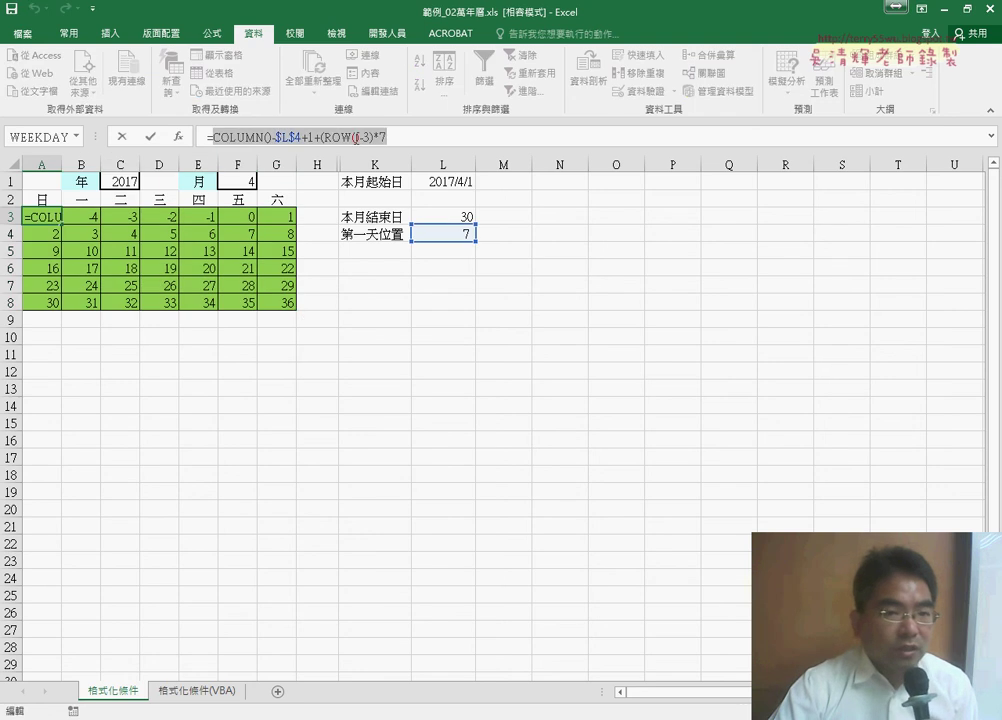
Cut A3's day-number expression and insert an empty IF function from the 邏輯 category
{"action": "right_click", "coordinate": [355, 139]}
{"action": "left_click", "coordinate": [370, 149]}
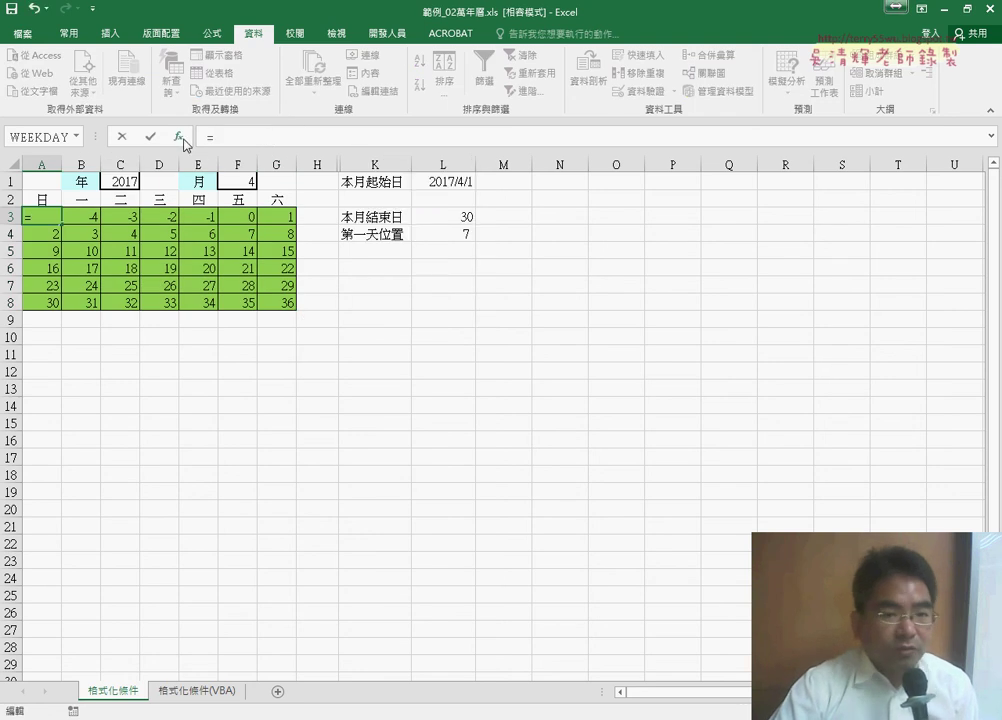
{"action": "left_click", "coordinate": [178, 136]}
{"action": "left_click", "coordinate": [606, 328]}
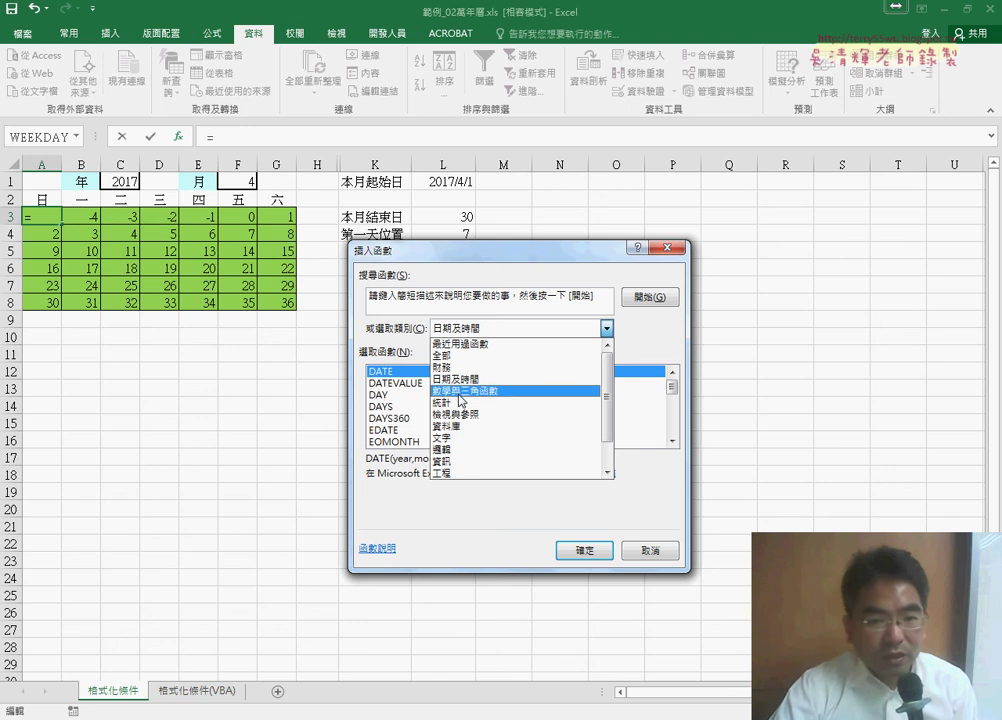
{"action": "left_click", "coordinate": [457, 450]}
{"action": "double_click", "coordinate": [467, 395]}
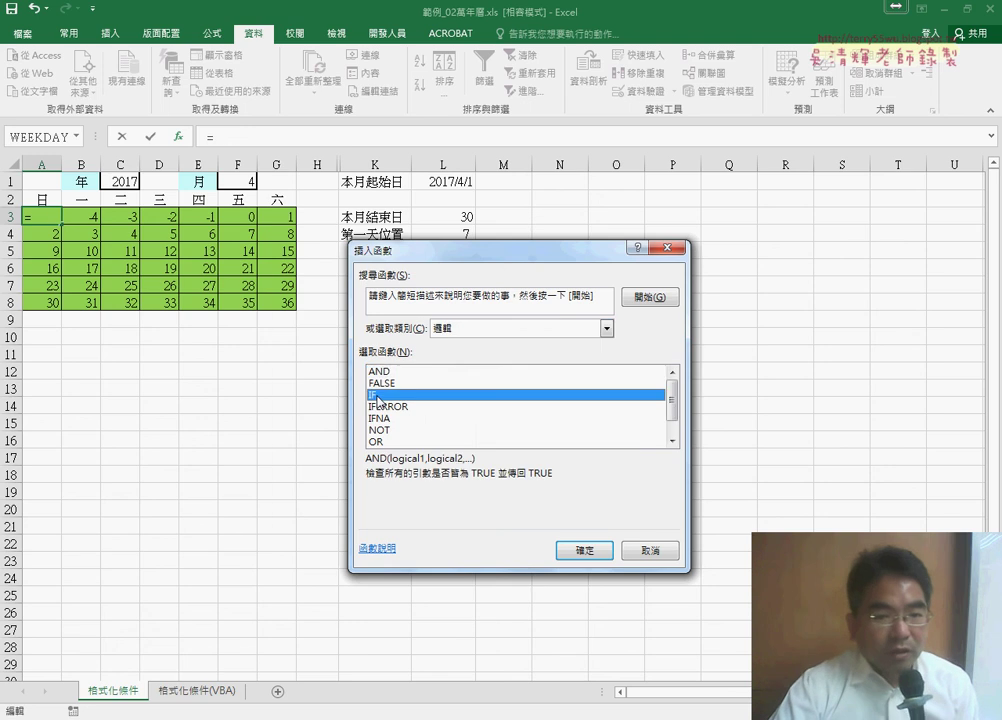
{"action": "right_click", "coordinate": [440, 327]}
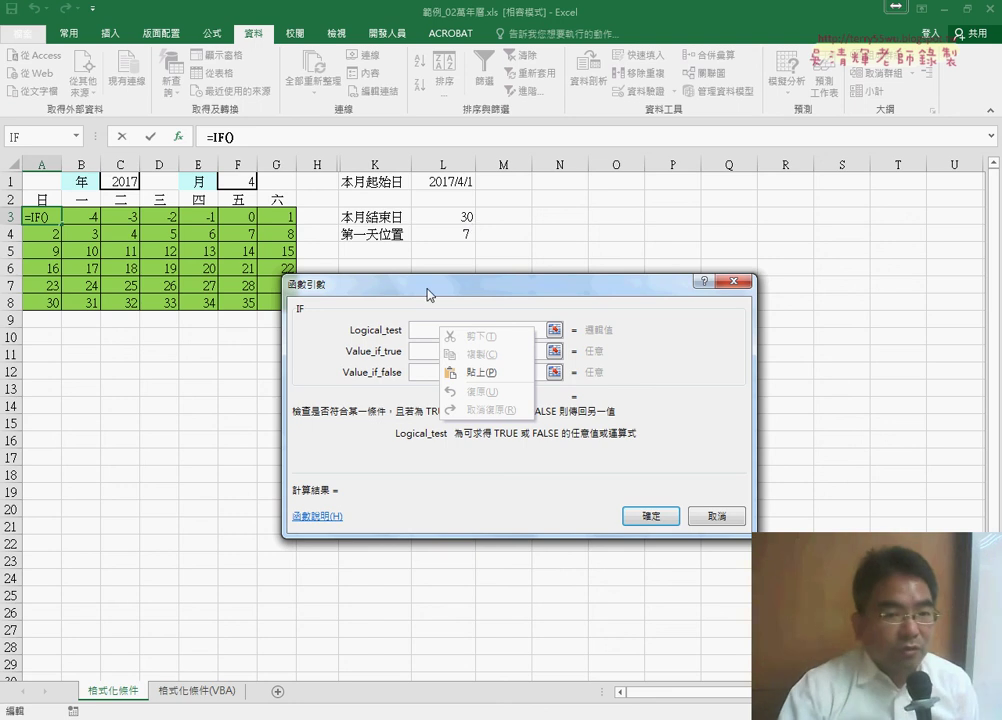
Build the IF condition OR(day<1, day>L3) by pasting the day-number expression twice
{"action": "left_click", "coordinate": [422, 330]}
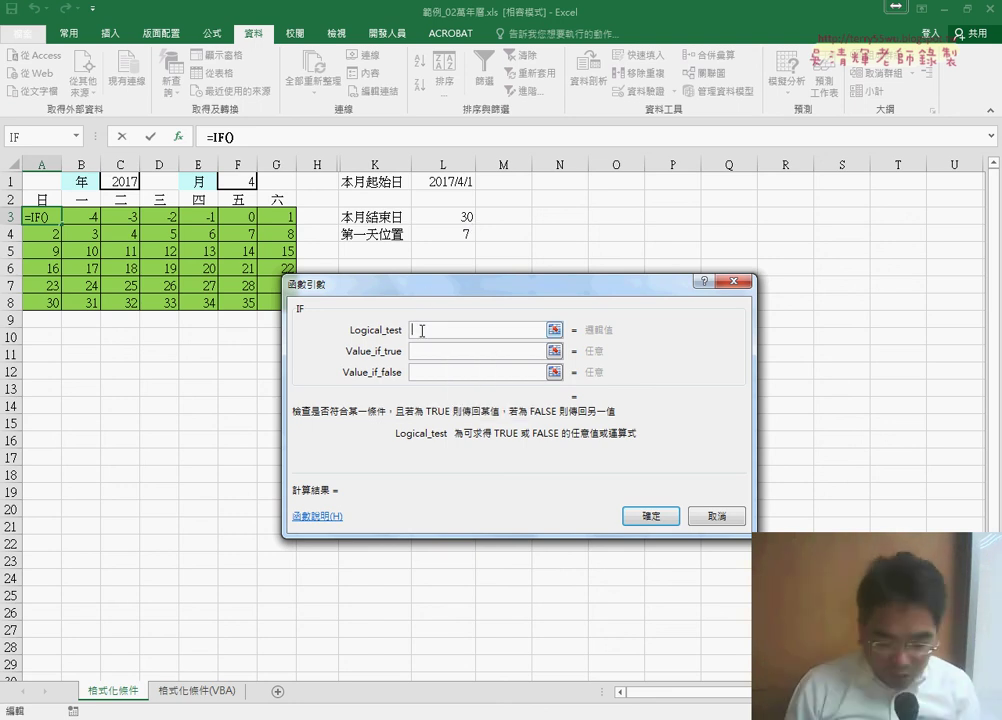
{"action": "type", "text": "or"}
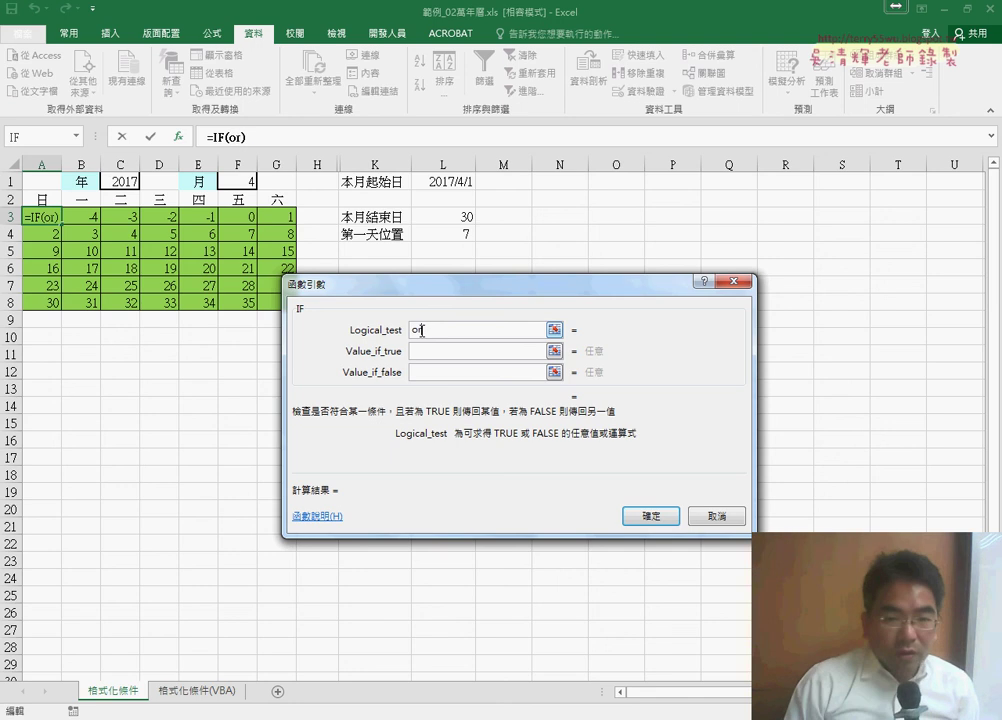
{"action": "type", "text": "("}
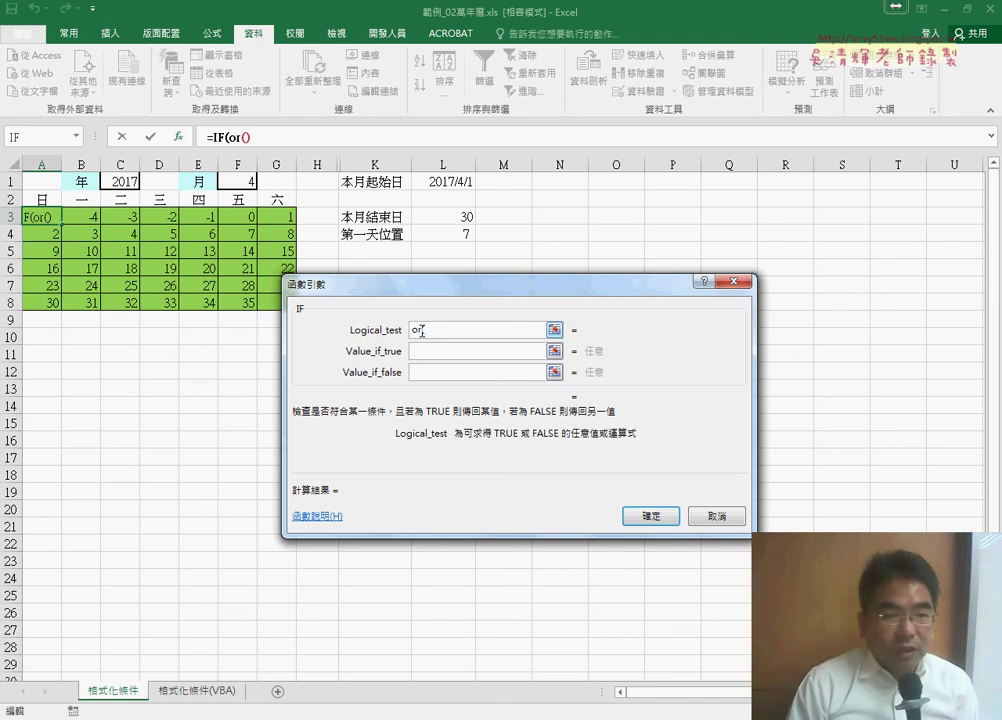
{"action": "type", "text": "COLUMN()-$L$4+1+(ROW()-3)*7"}
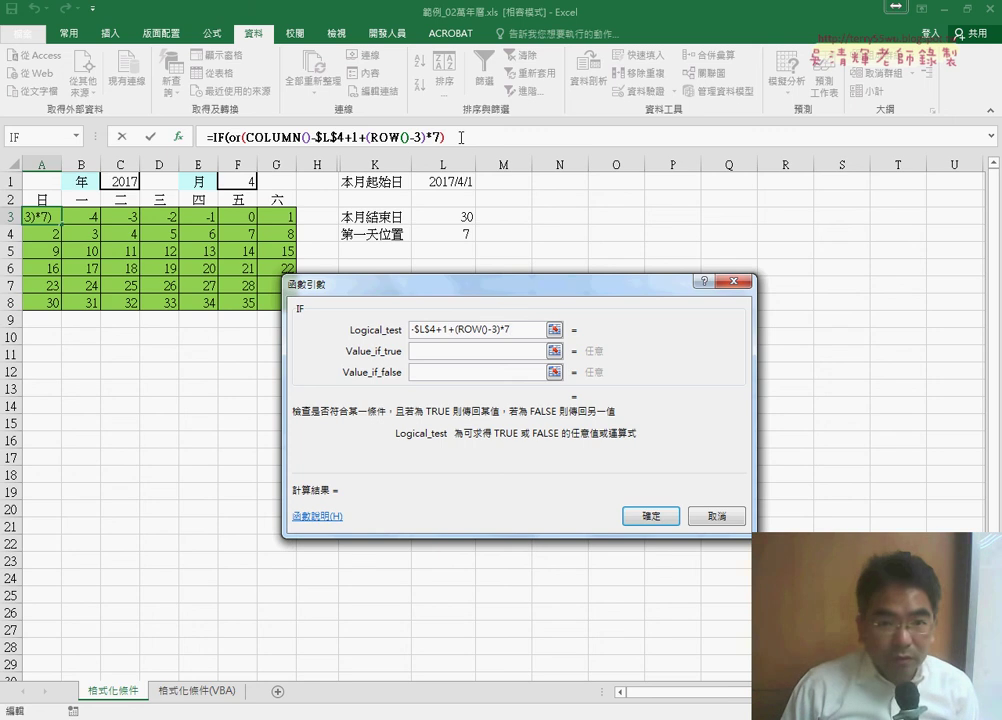
{"action": "type", "text": "<"}
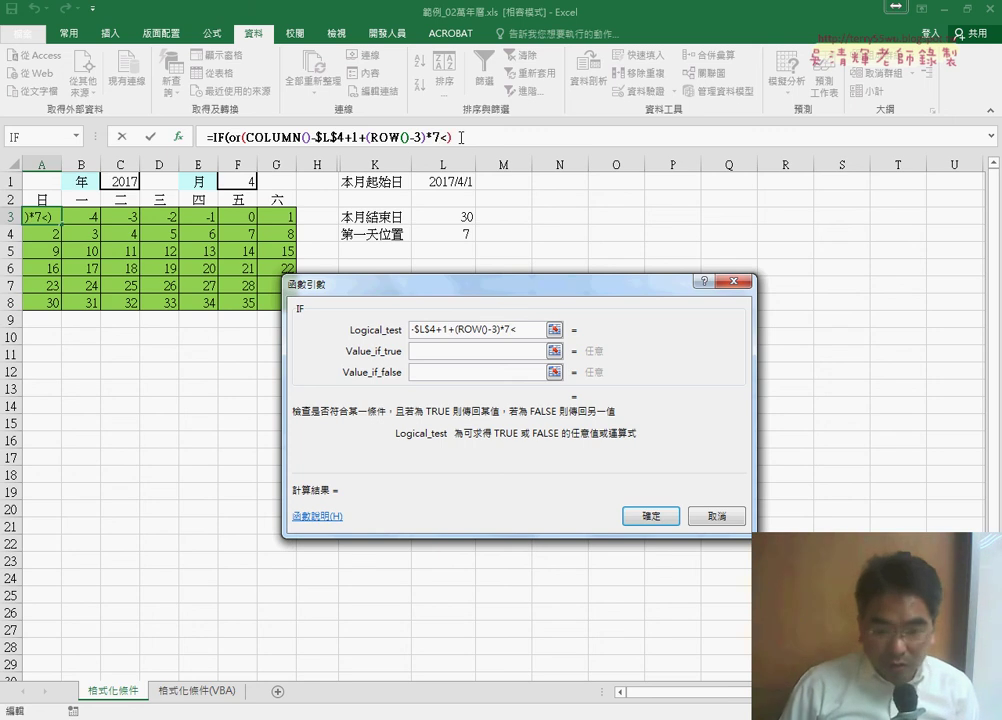
{"action": "type", "text": "1"}
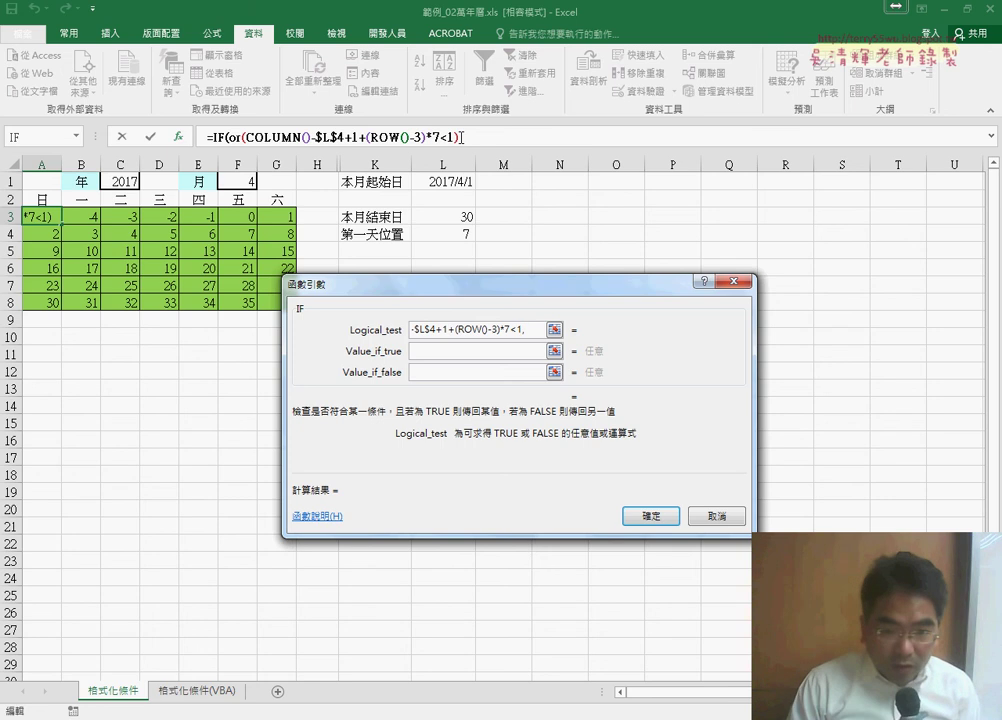
{"action": "type", "text": ",COLUMN()-$L$4+1+(ROW()-3)*7"}
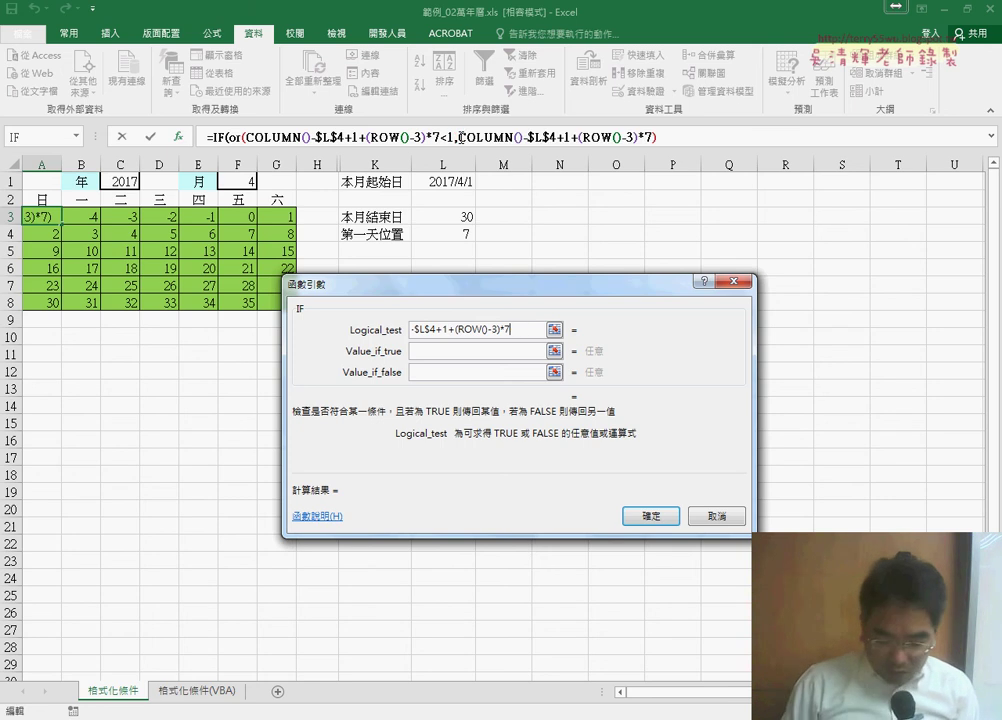
{"action": "type", "text": ">"}
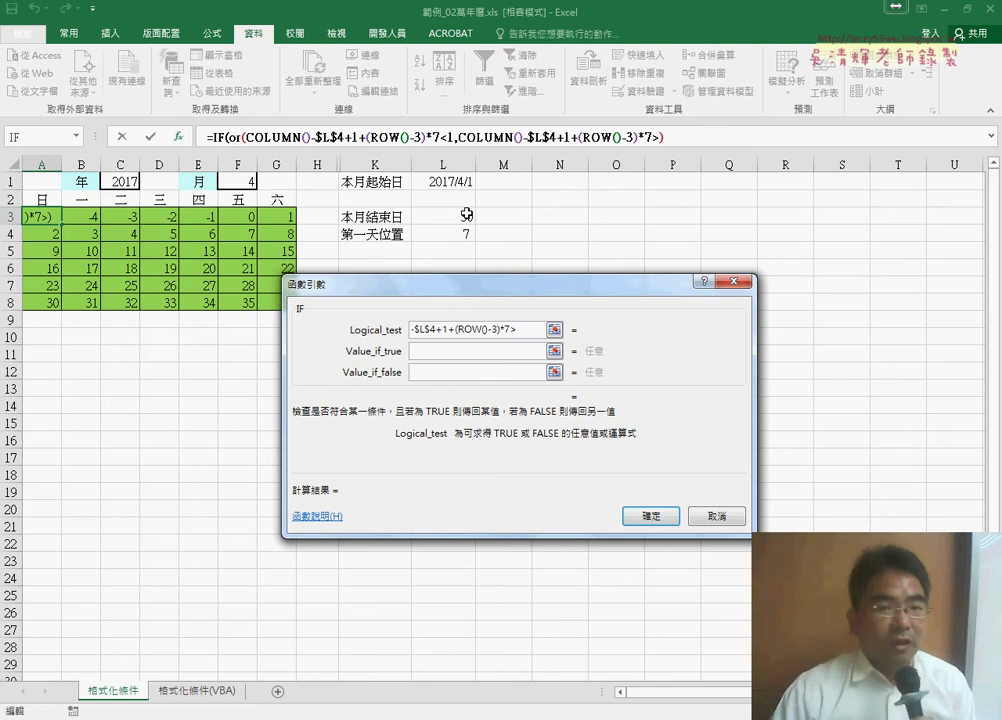
{"action": "left_click", "coordinate": [465, 213]}
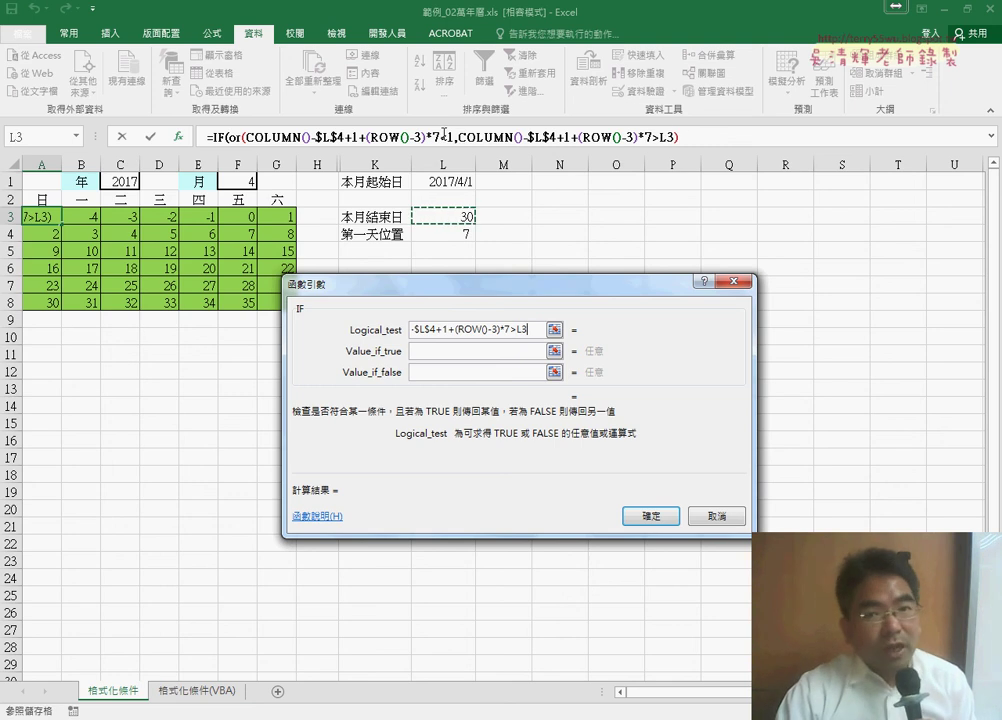
Make L3 absolute as $L$3, set Value_if_true to "", and close the OR
{"action": "left_click", "coordinate": [532, 329]}
{"action": "key", "text": "F4"}
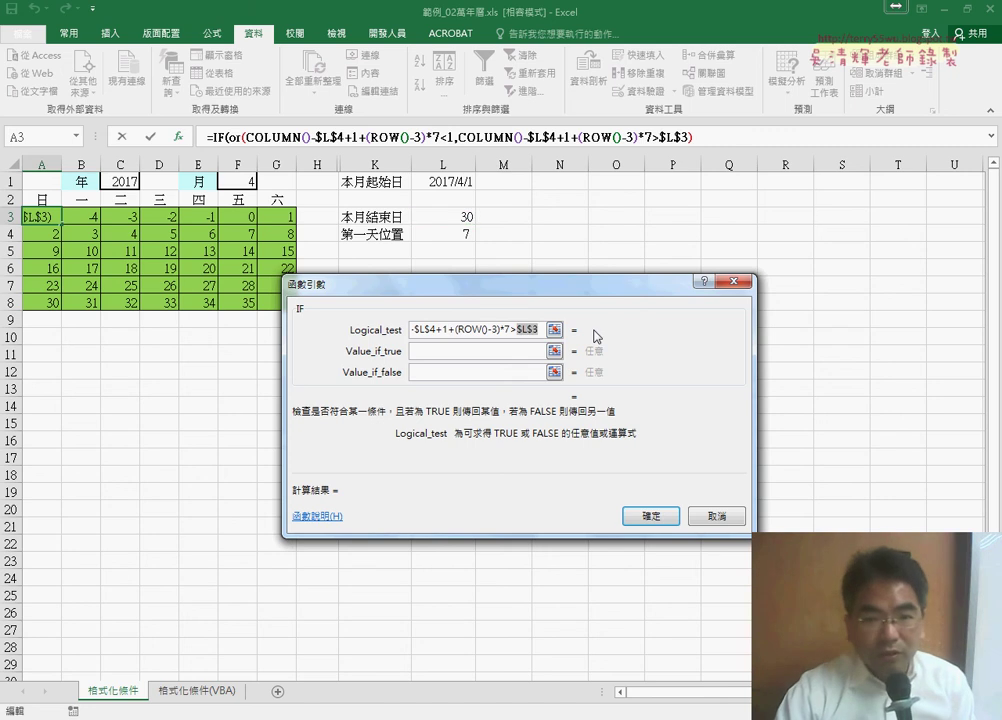
{"action": "left_click", "coordinate": [478, 349]}
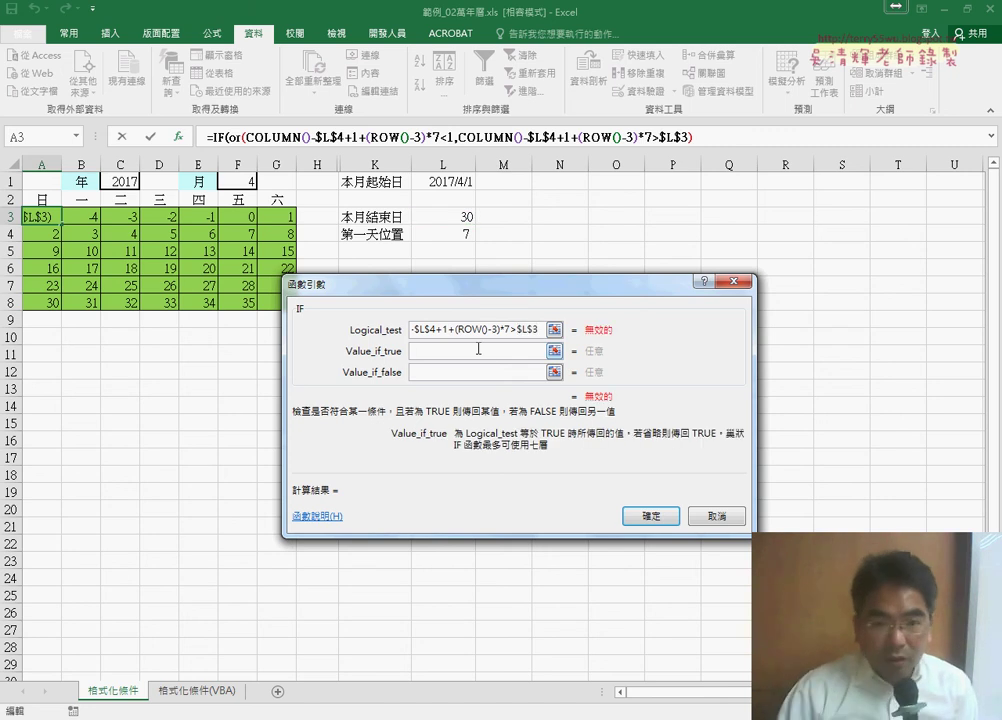
{"action": "type", "text": "\"\""}
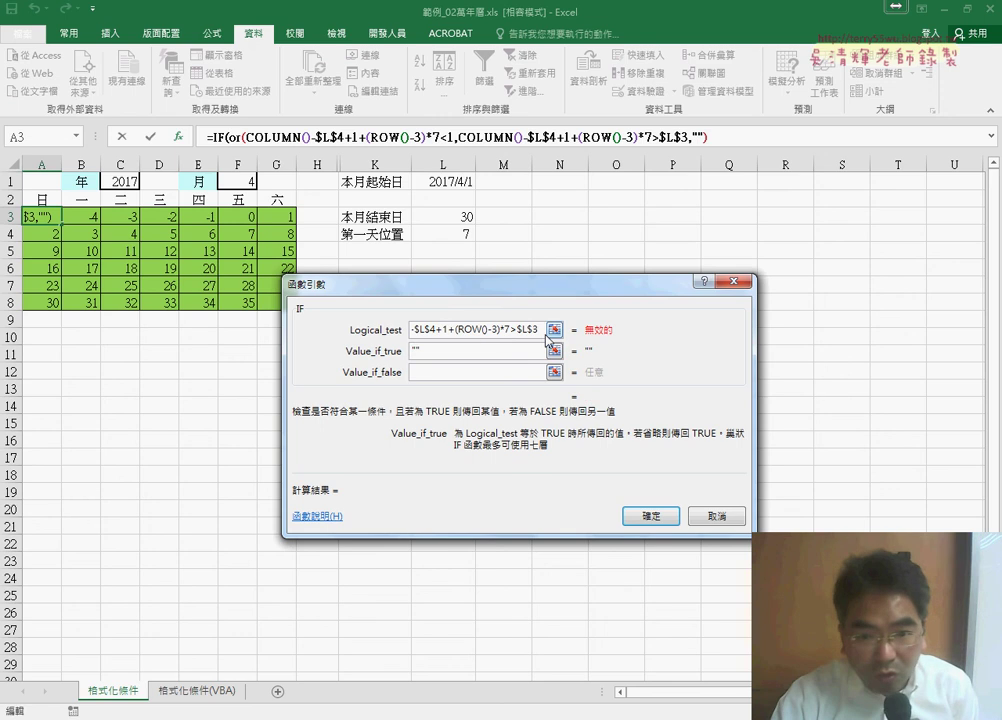
{"action": "left_click", "coordinate": [545, 333]}
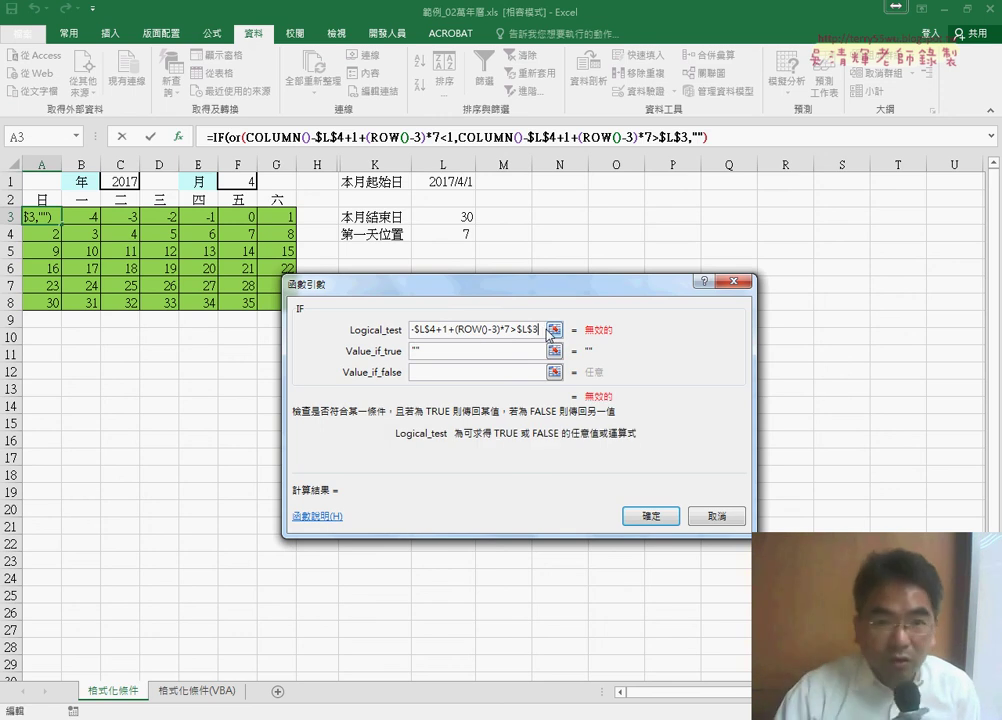
{"action": "type", "text": ")"}
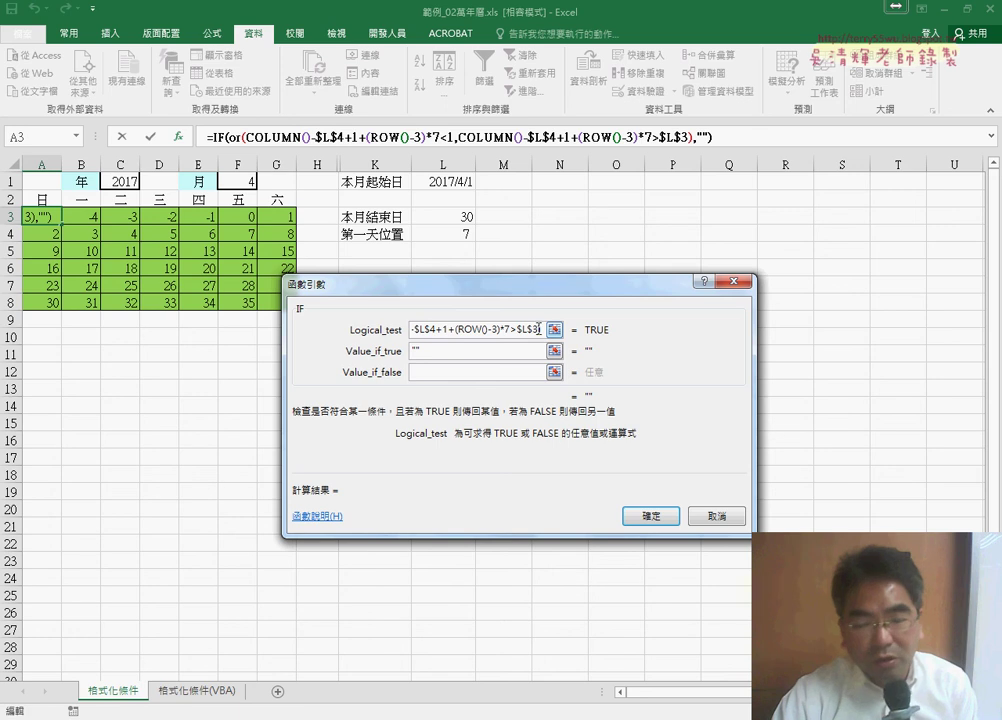
{"action": "left_click", "coordinate": [442, 374]}
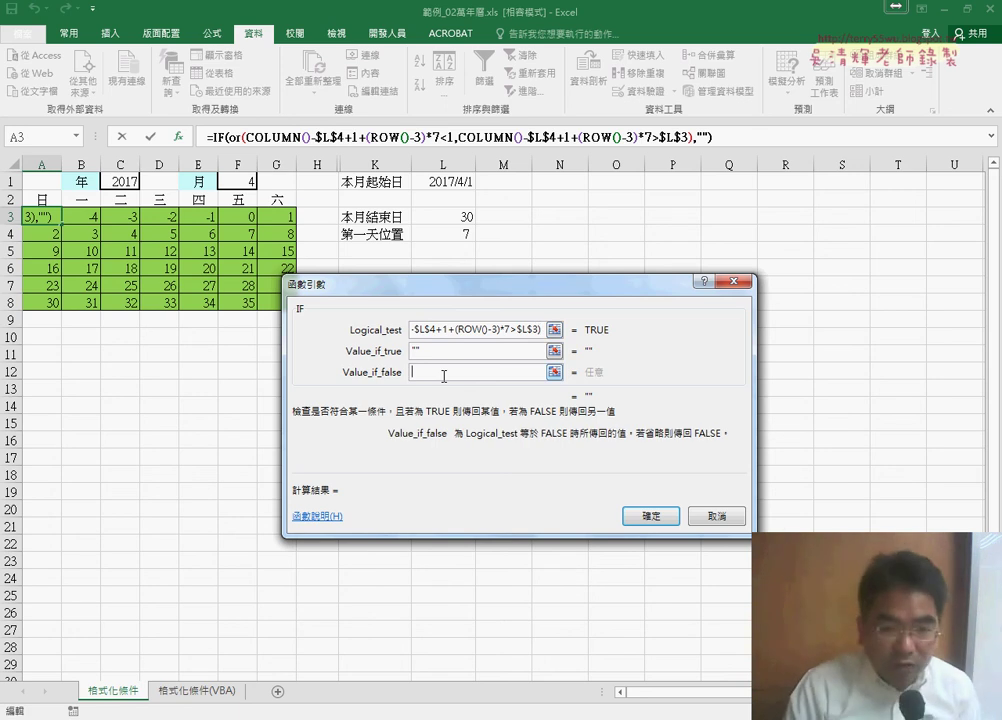
Paste COLUMN()-$L$4+1+(ROW()-3)*7 as Value_if_false, annotate the formula, and confirm it
{"action": "key", "text": "ctrl+v"}
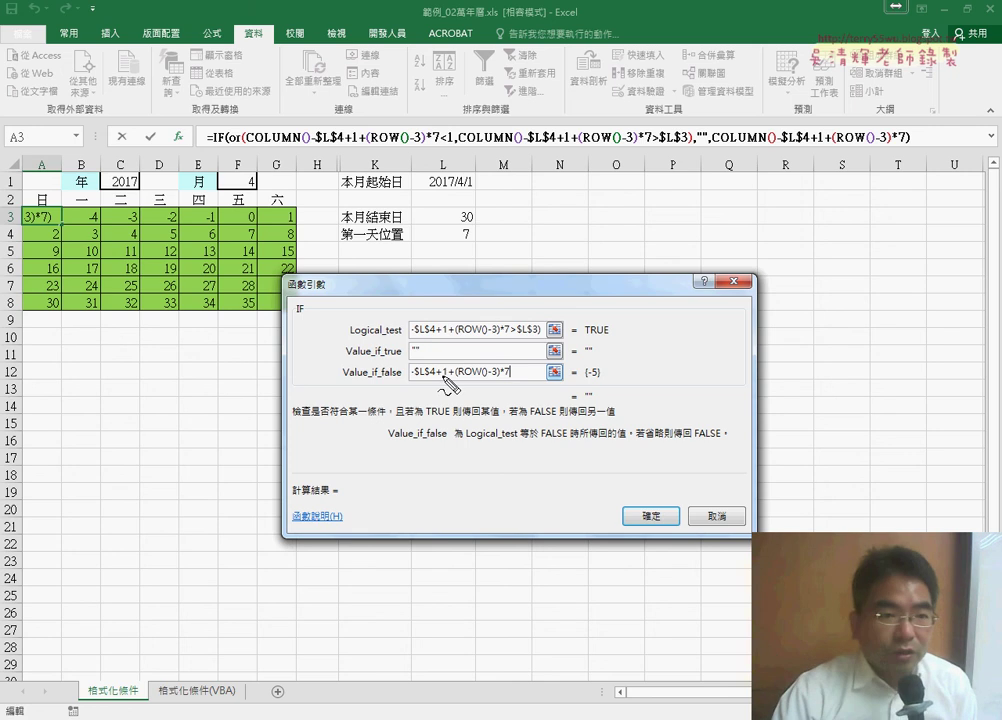
{"action": "mouse_move", "coordinate": [245, 143]}
{"action": "left_mouse_down"}
{"action": "mouse_move", "coordinate": [432, 154]}
{"action": "mouse_move", "coordinate": [445, 120]}
{"action": "mouse_move", "coordinate": [441, 152]}
{"action": "mouse_move", "coordinate": [688, 157]}
{"action": "left_mouse_up"}
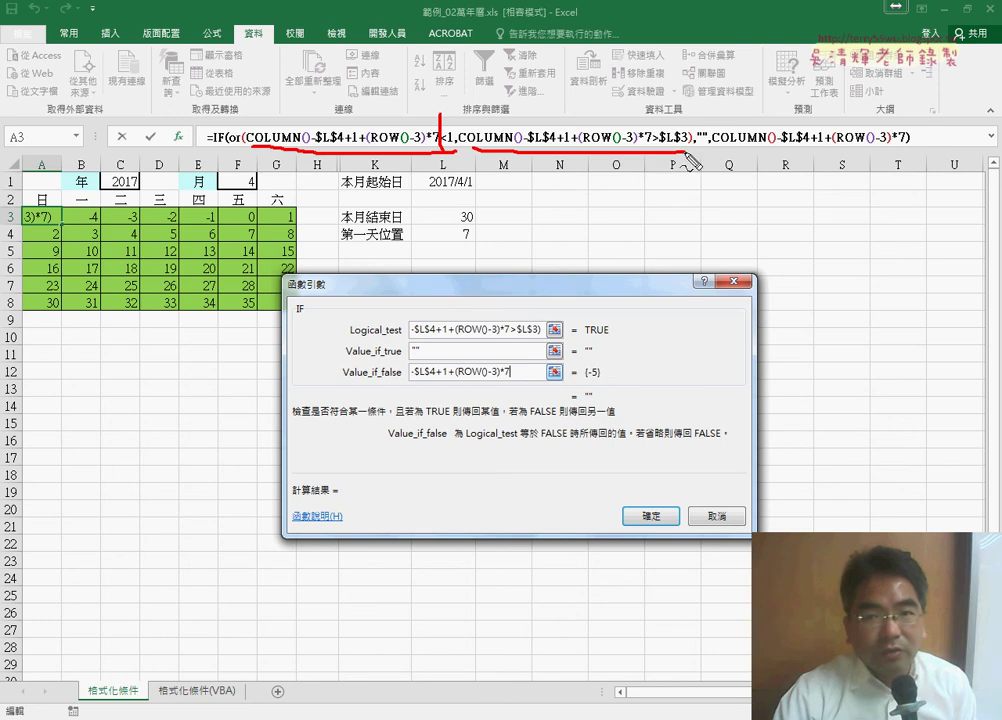
{"action": "left_click_drag", "start_coordinate": [650, 118], "coordinate": [650, 150]}
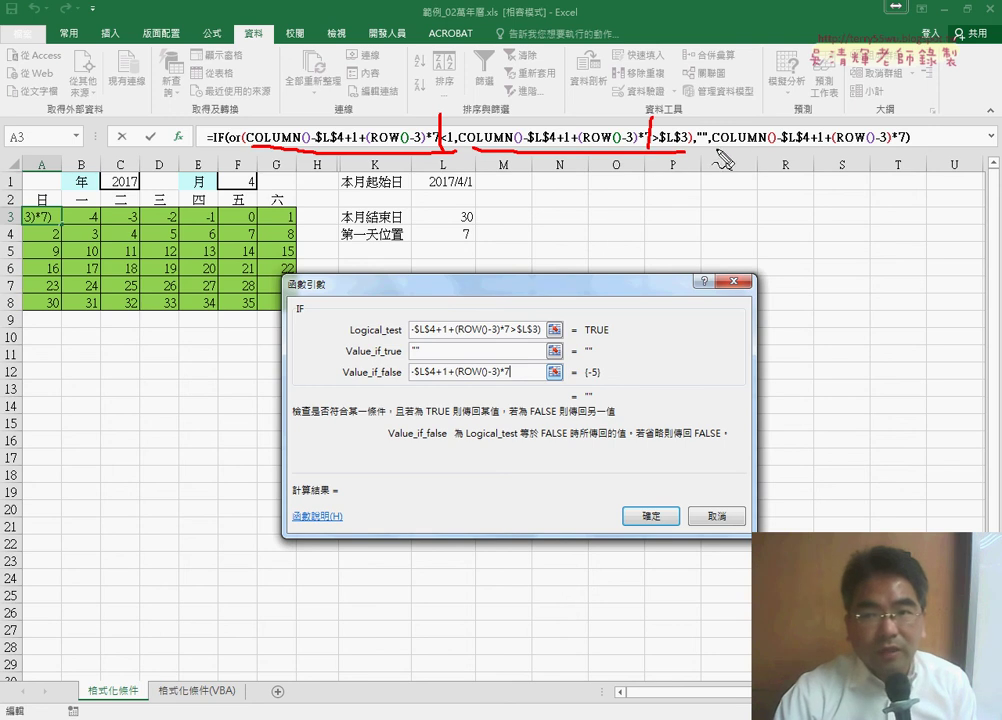
{"action": "left_click_drag", "start_coordinate": [713, 147], "coordinate": [893, 150]}
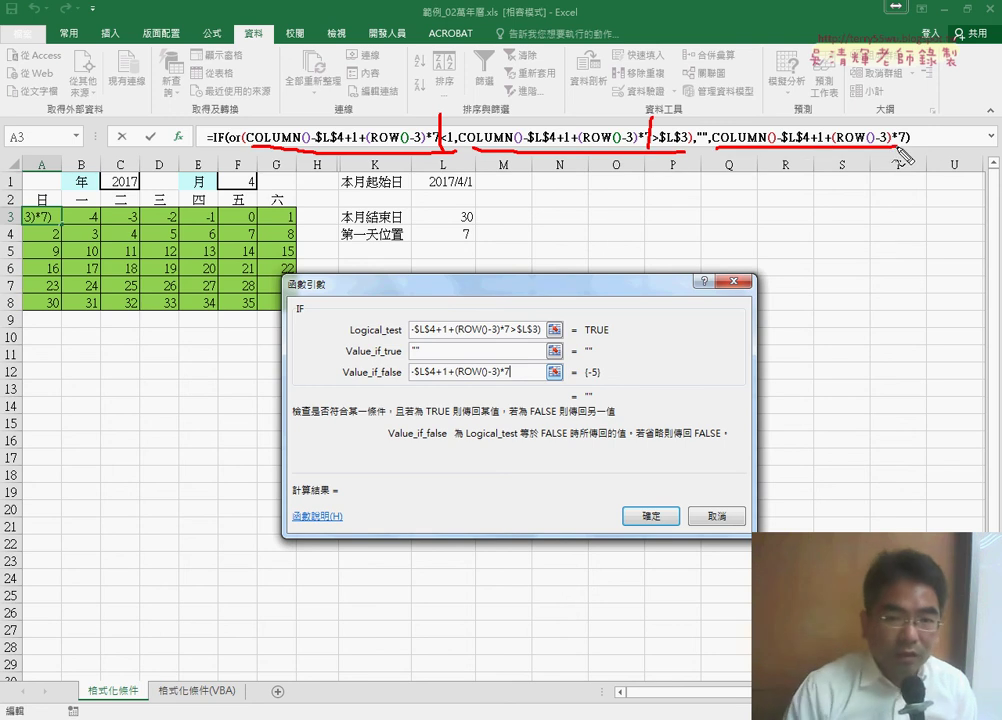
{"action": "key", "text": "Escape"}
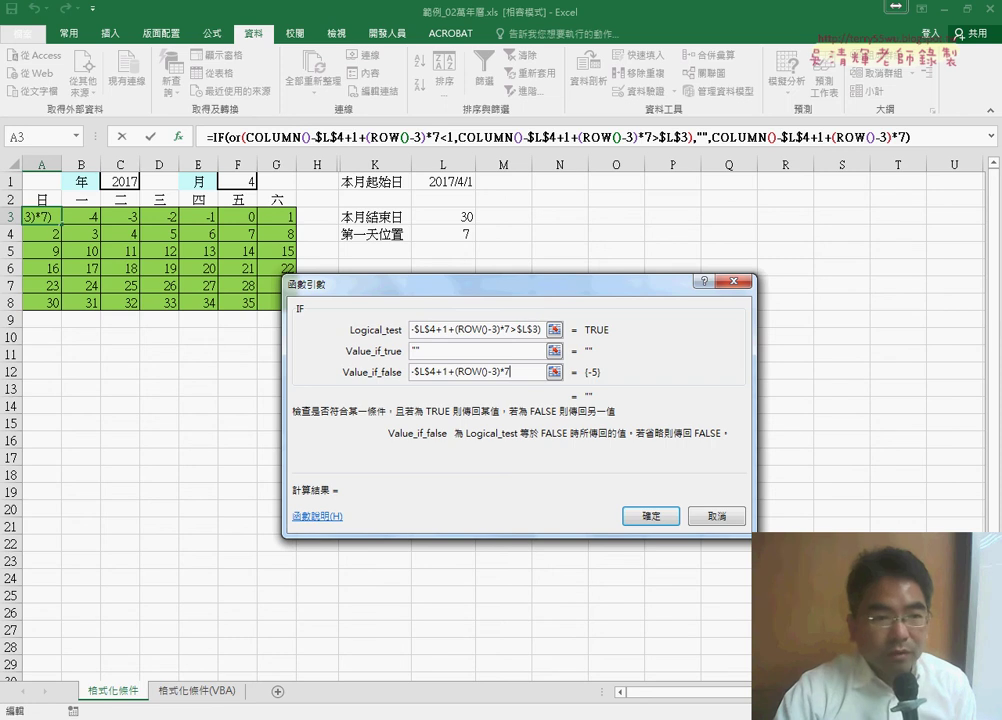
{"action": "left_click", "coordinate": [651, 516]}
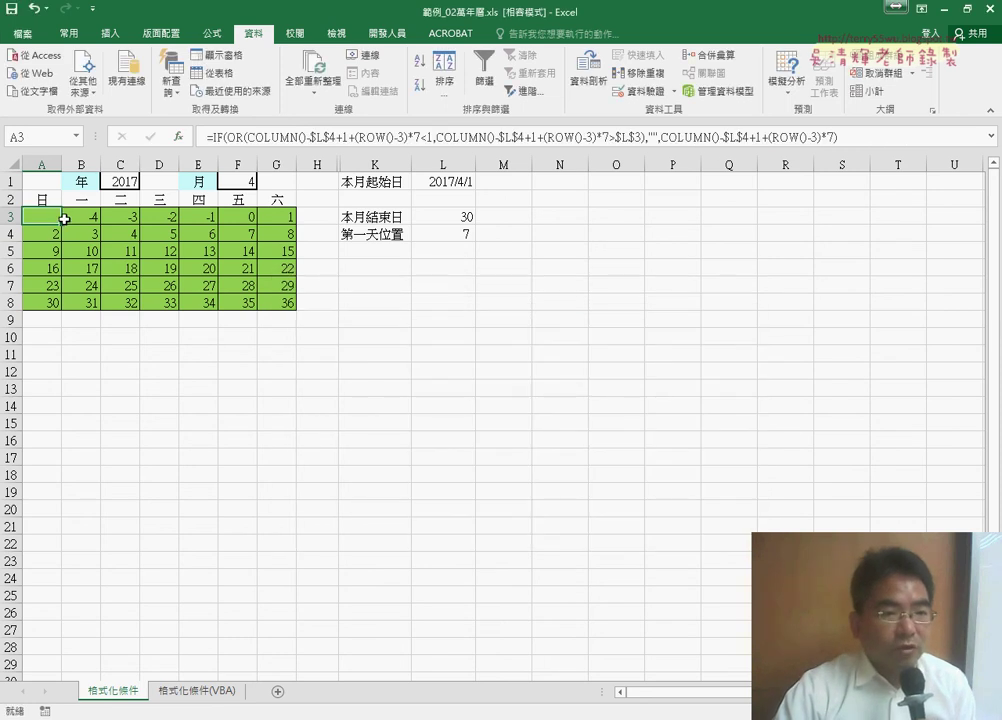
Fill A3's formula across A3:G8, then switch the F1 month to 5 and then 6
{"action": "mouse_move", "coordinate": [62, 222]}
{"action": "left_mouse_down"}
{"action": "mouse_move", "coordinate": [296, 225]}
{"action": "mouse_move", "coordinate": [296, 310]}
{"action": "left_mouse_up"}
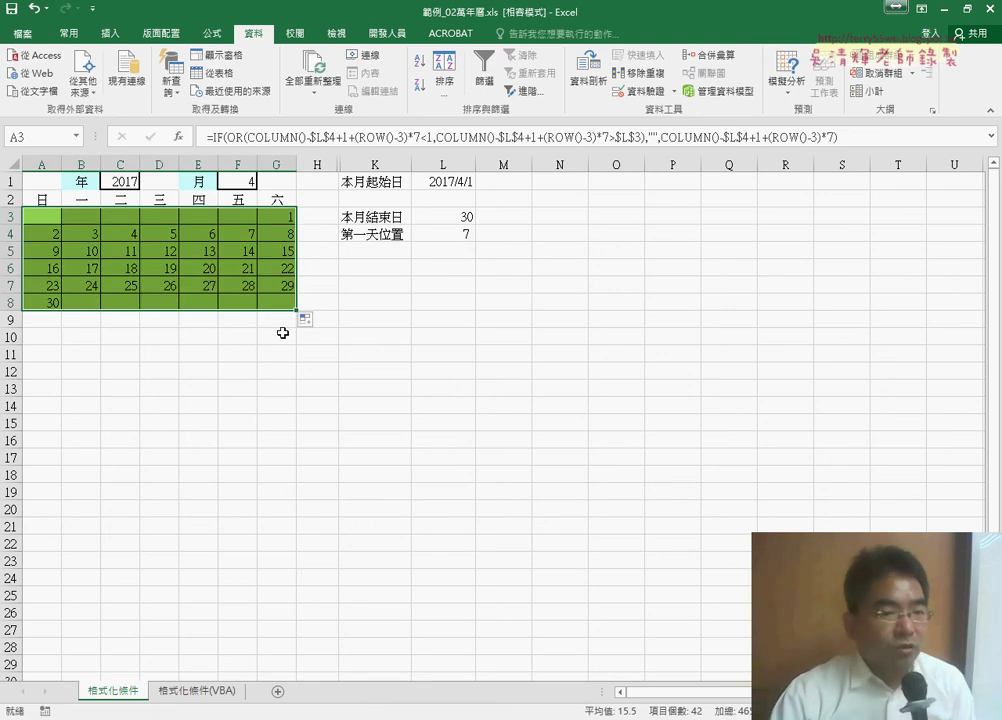
{"action": "left_click", "coordinate": [248, 180]}
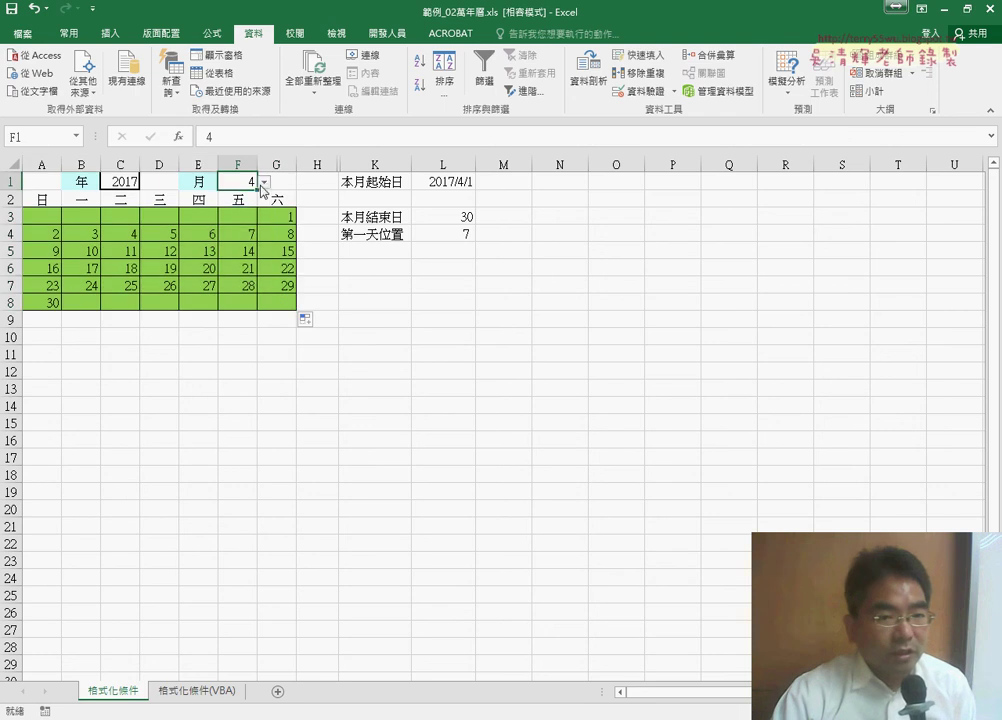
{"action": "left_click", "coordinate": [264, 181]}
{"action": "left_click", "coordinate": [240, 207]}
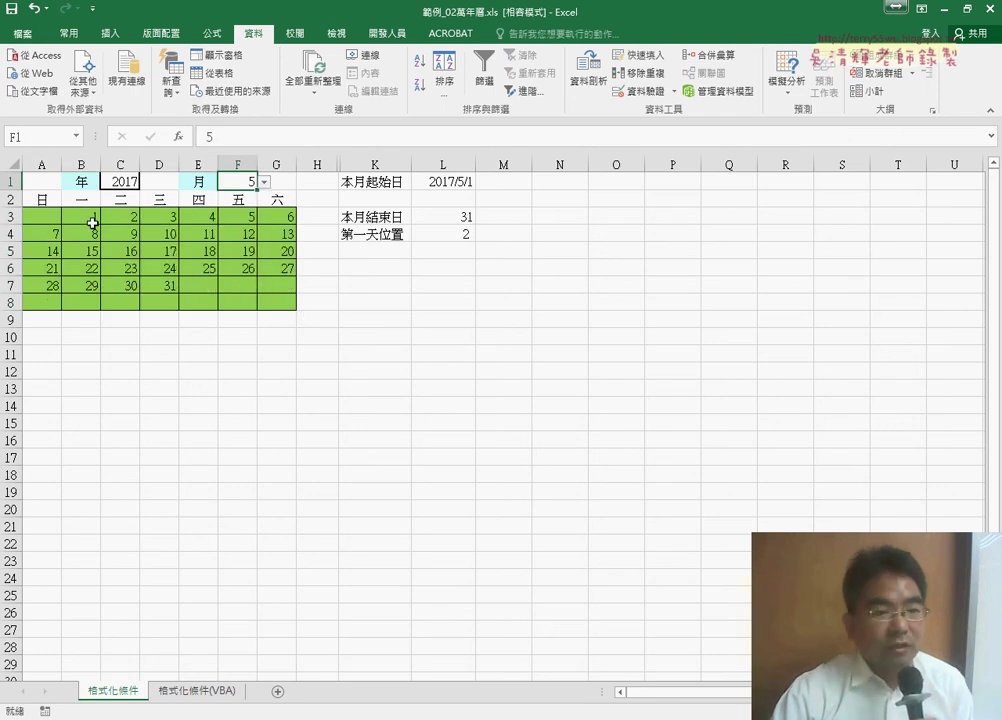
{"action": "left_click", "coordinate": [266, 177]}
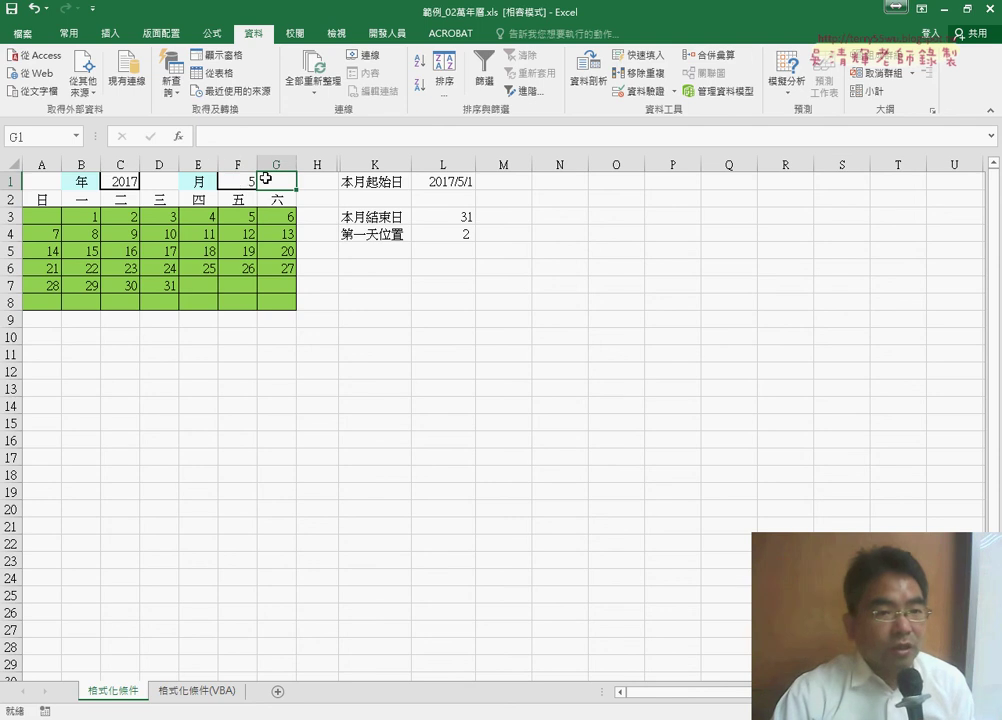
{"action": "left_click", "coordinate": [245, 186]}
{"action": "left_click", "coordinate": [264, 181]}
{"action": "left_click", "coordinate": [250, 203]}
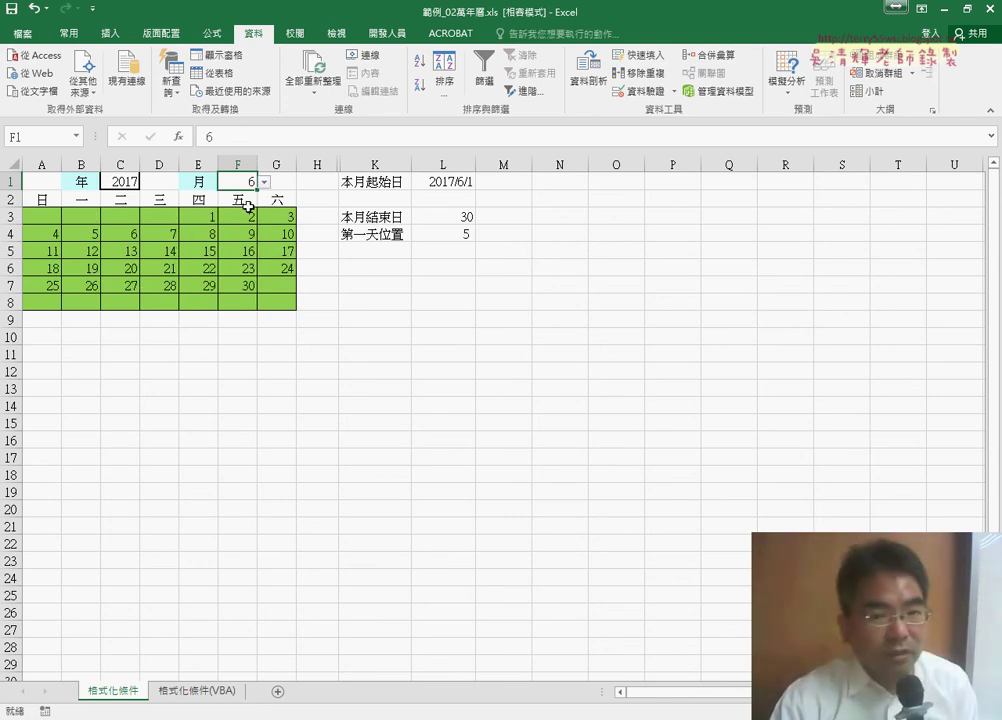
Review the formulas in L1, L3, L4 and E3
{"action": "left_click", "coordinate": [447, 181]}
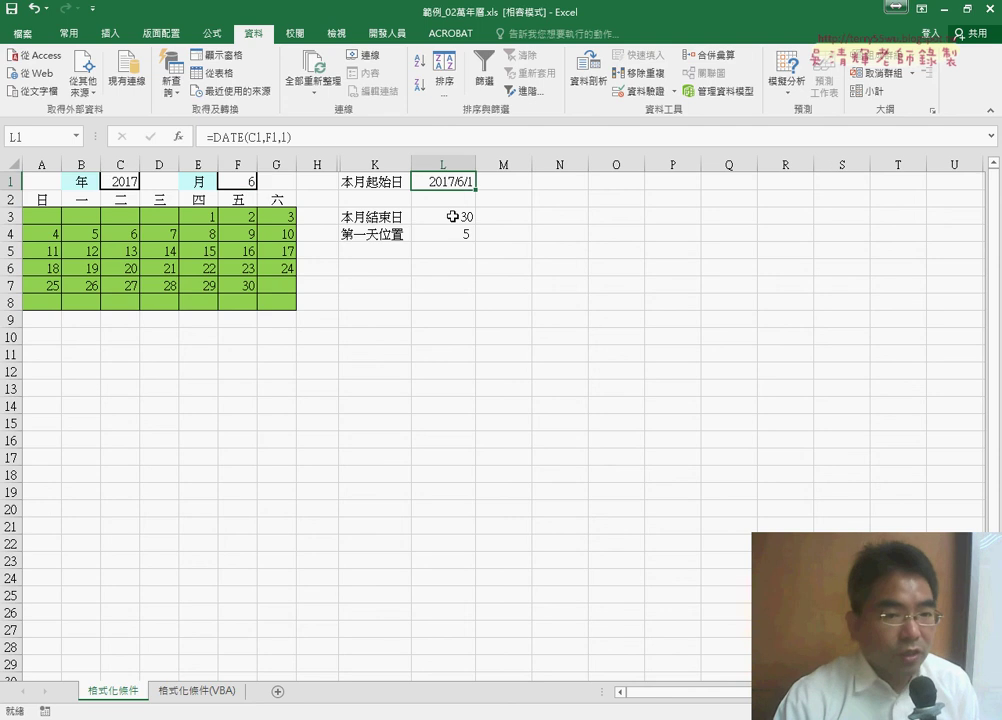
{"action": "left_click", "coordinate": [452, 216]}
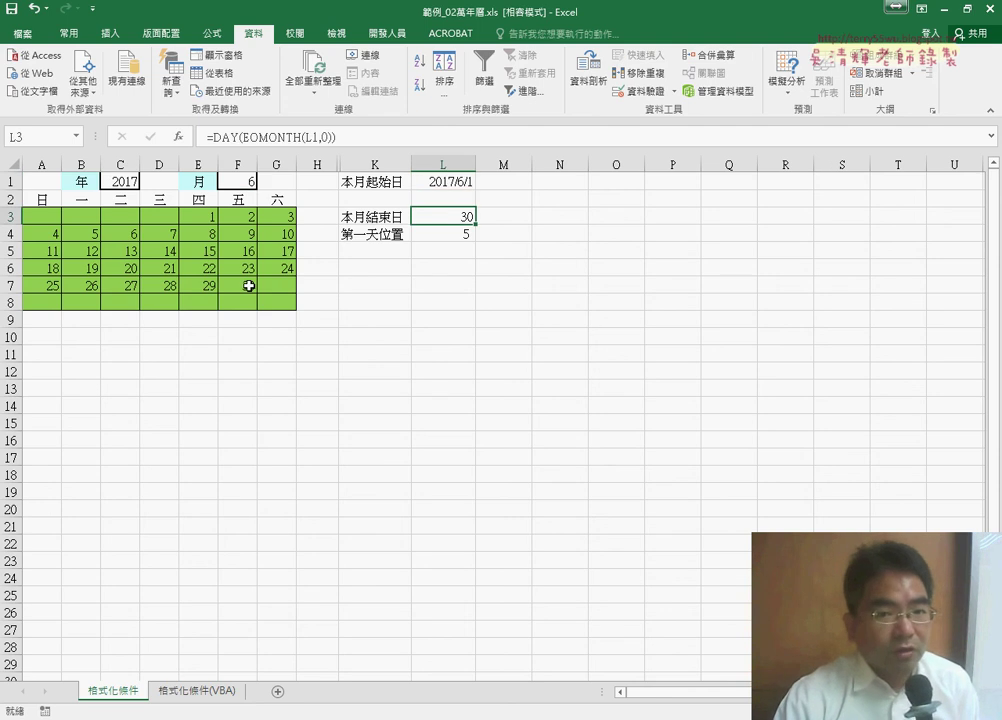
{"action": "left_click", "coordinate": [465, 234]}
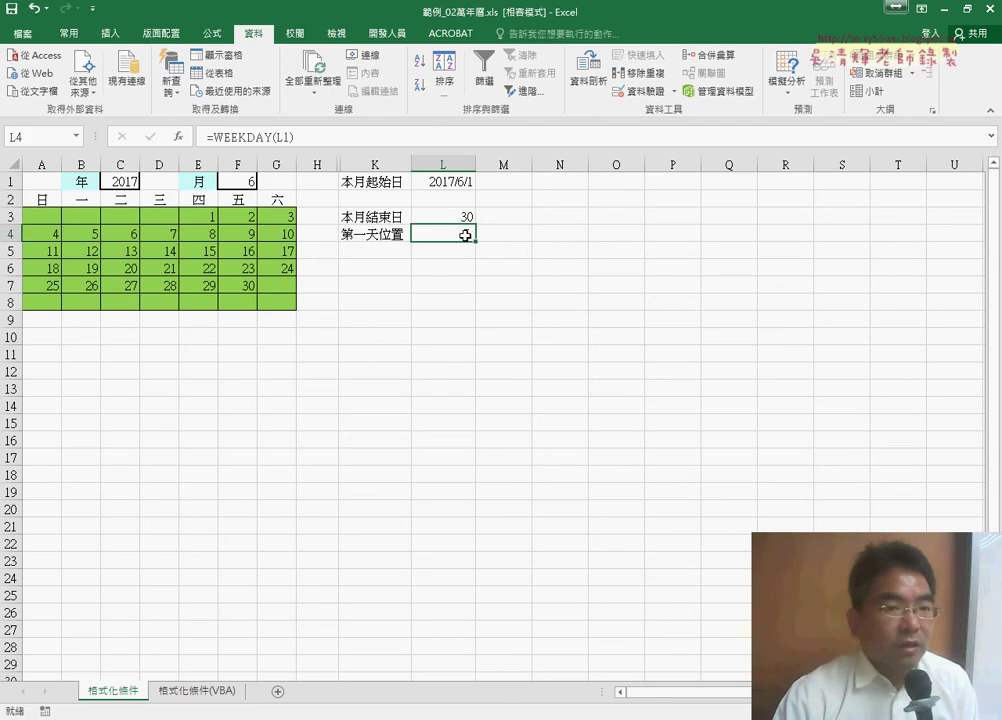
{"action": "left_click", "coordinate": [205, 219]}
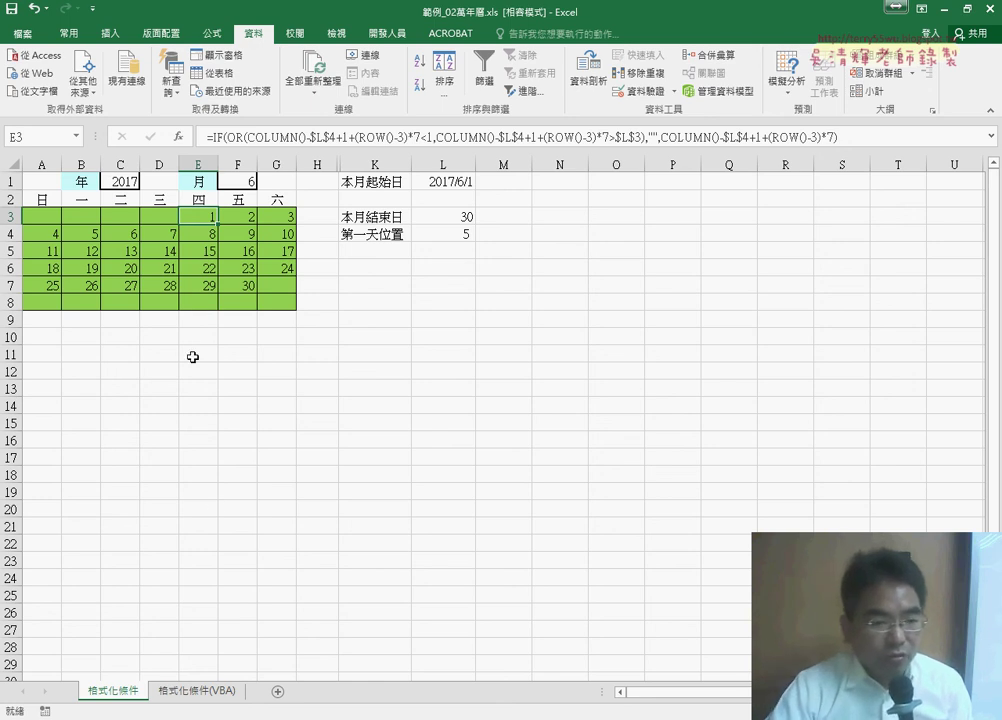
Return to the 範例檔(201701) folder window and select 範例_04銷貨單.xls
{"action": "key", "text": "alt+Tab"}
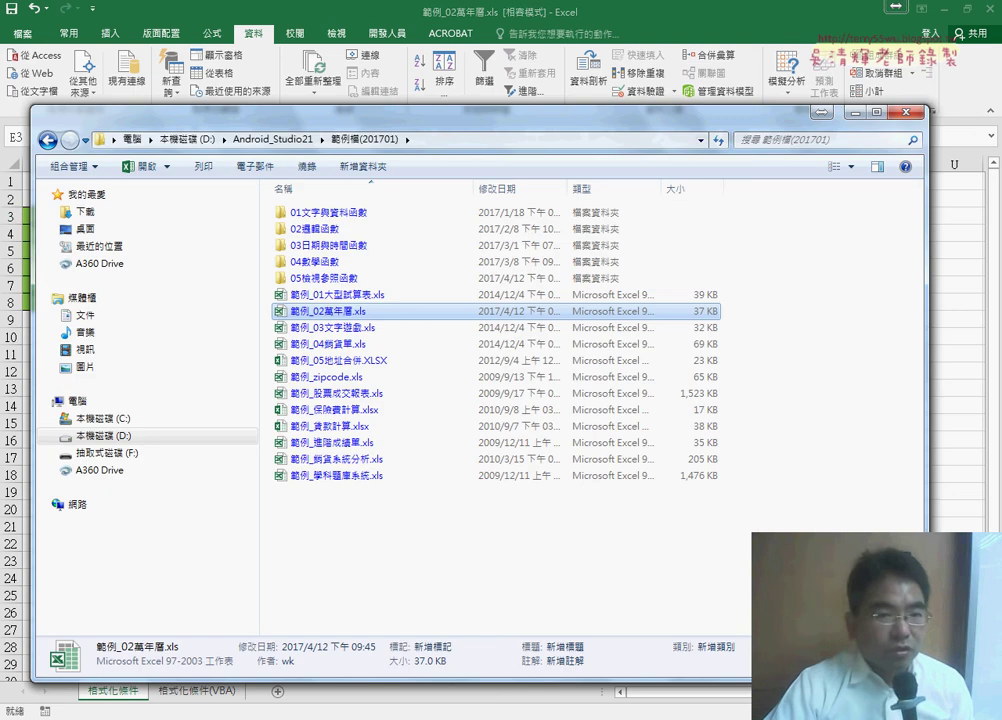
{"action": "key", "text": "alt+Tab"}
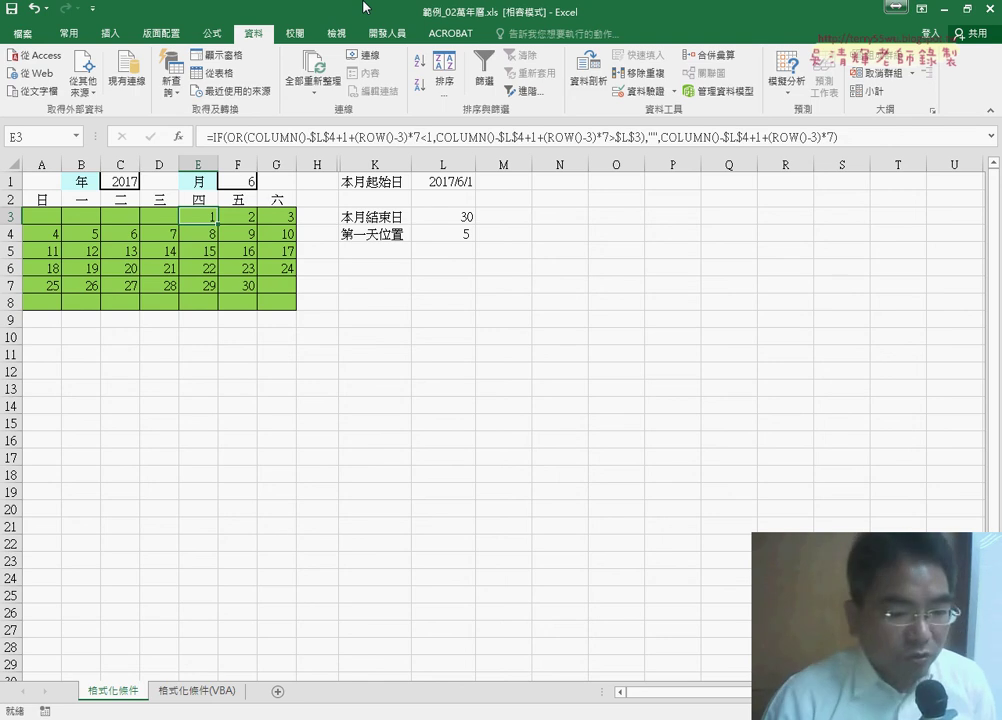
{"action": "key", "text": "alt+Tab"}
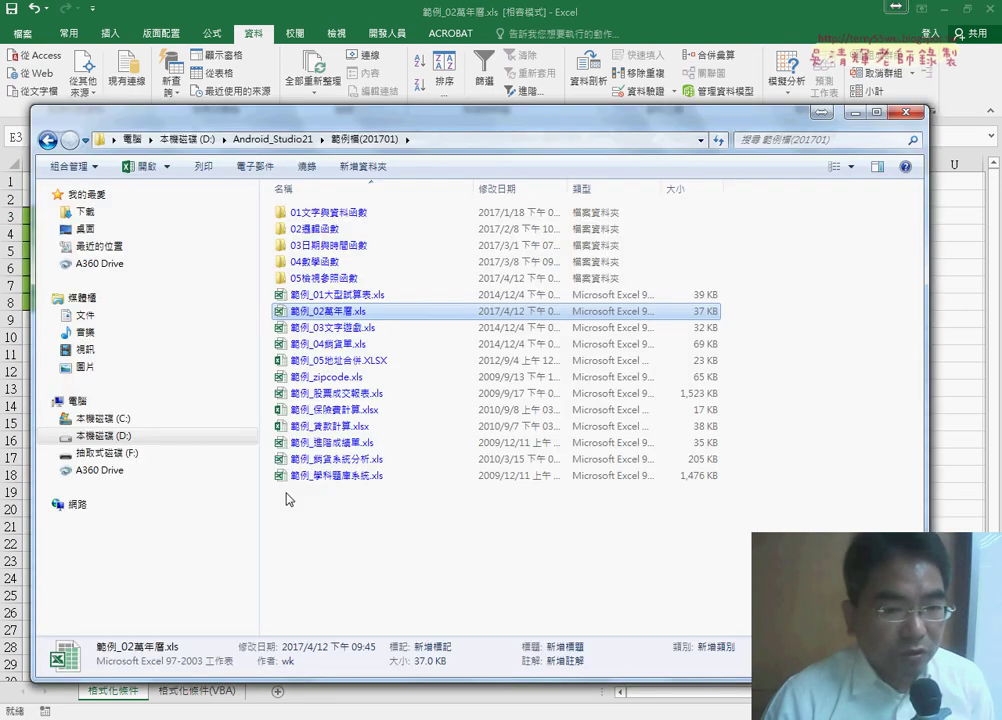
{"action": "left_click", "coordinate": [349, 345]}
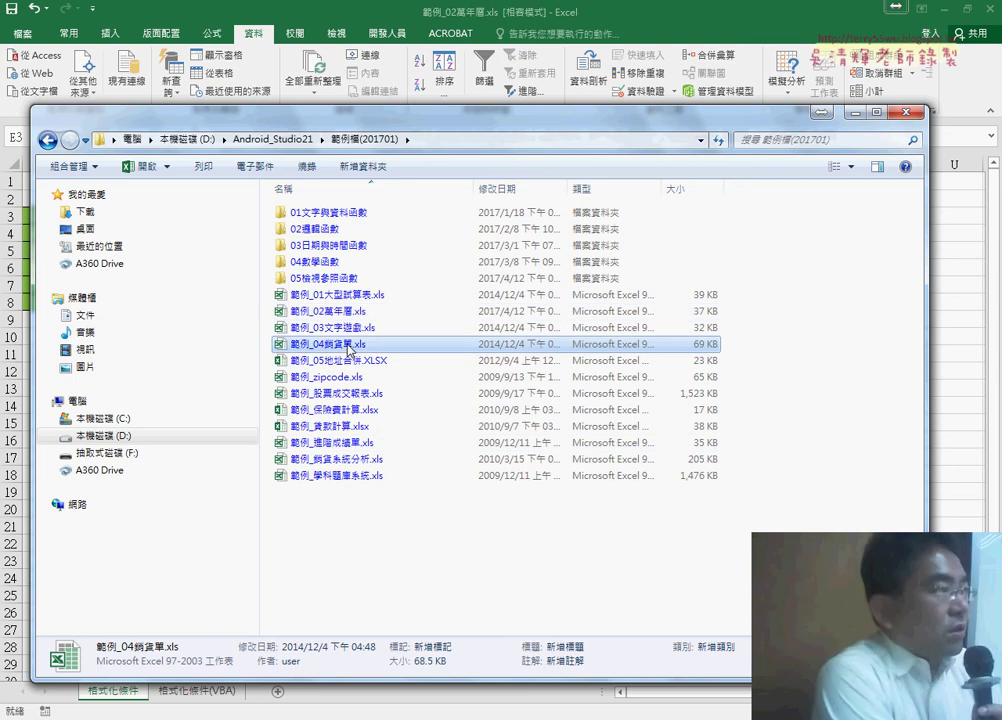